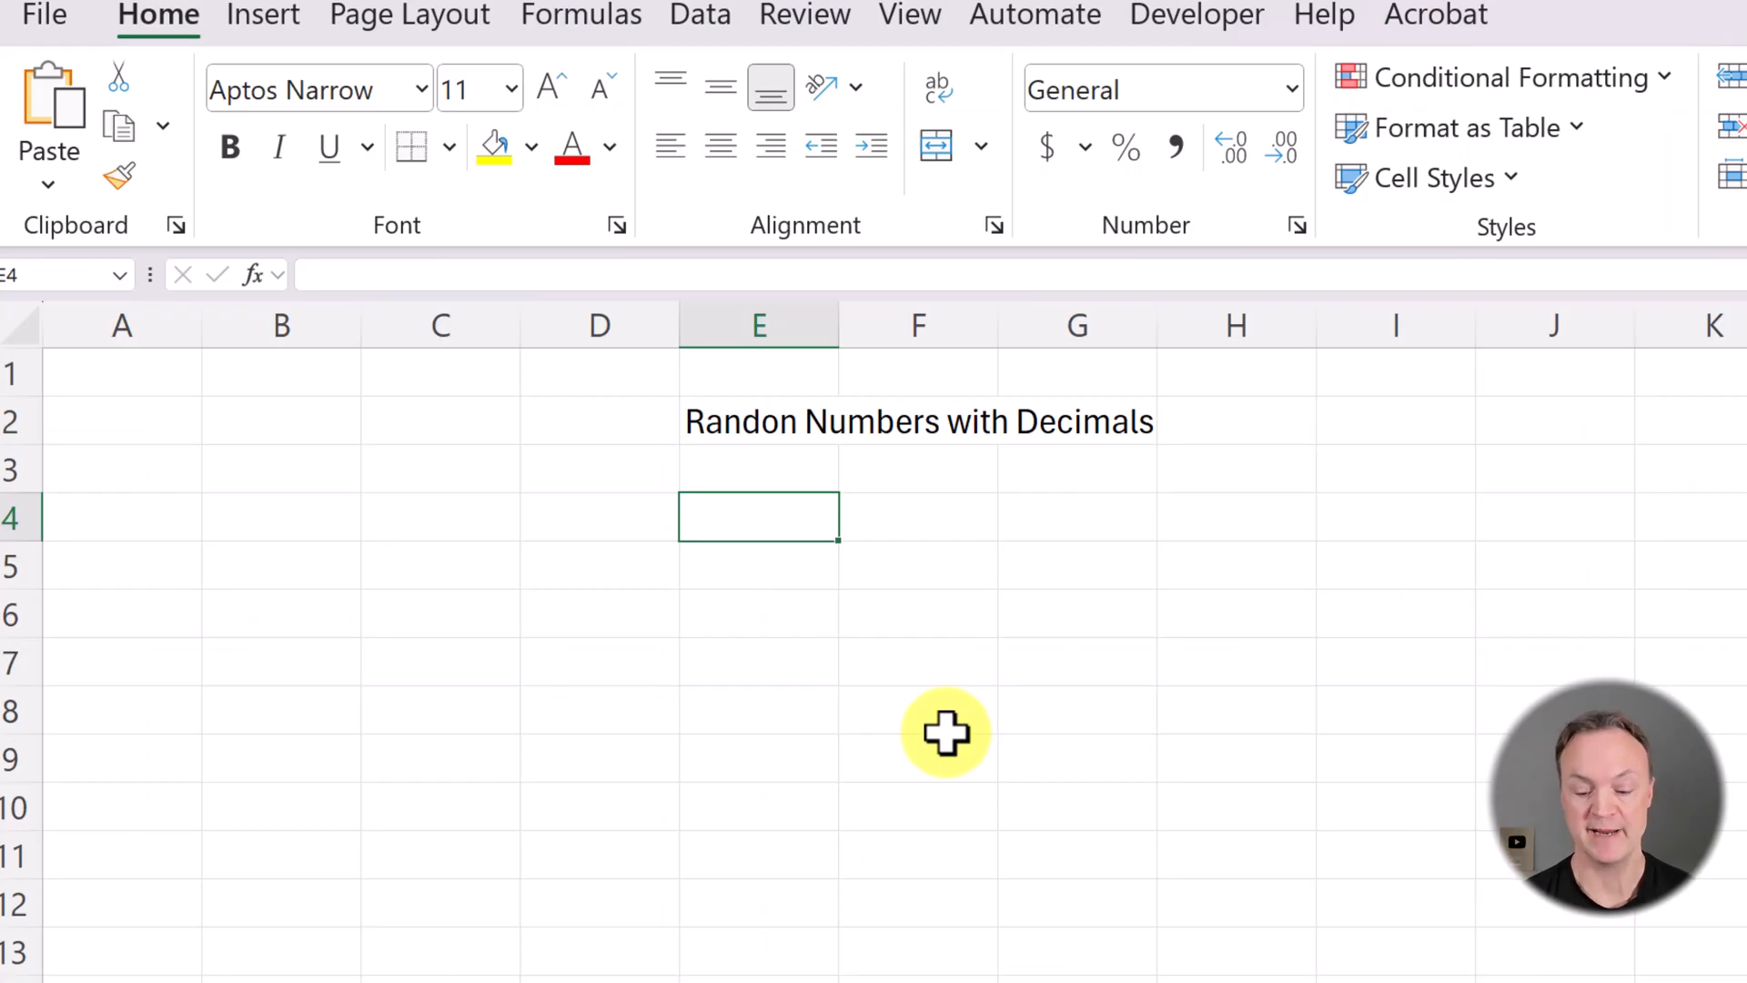
type("=")
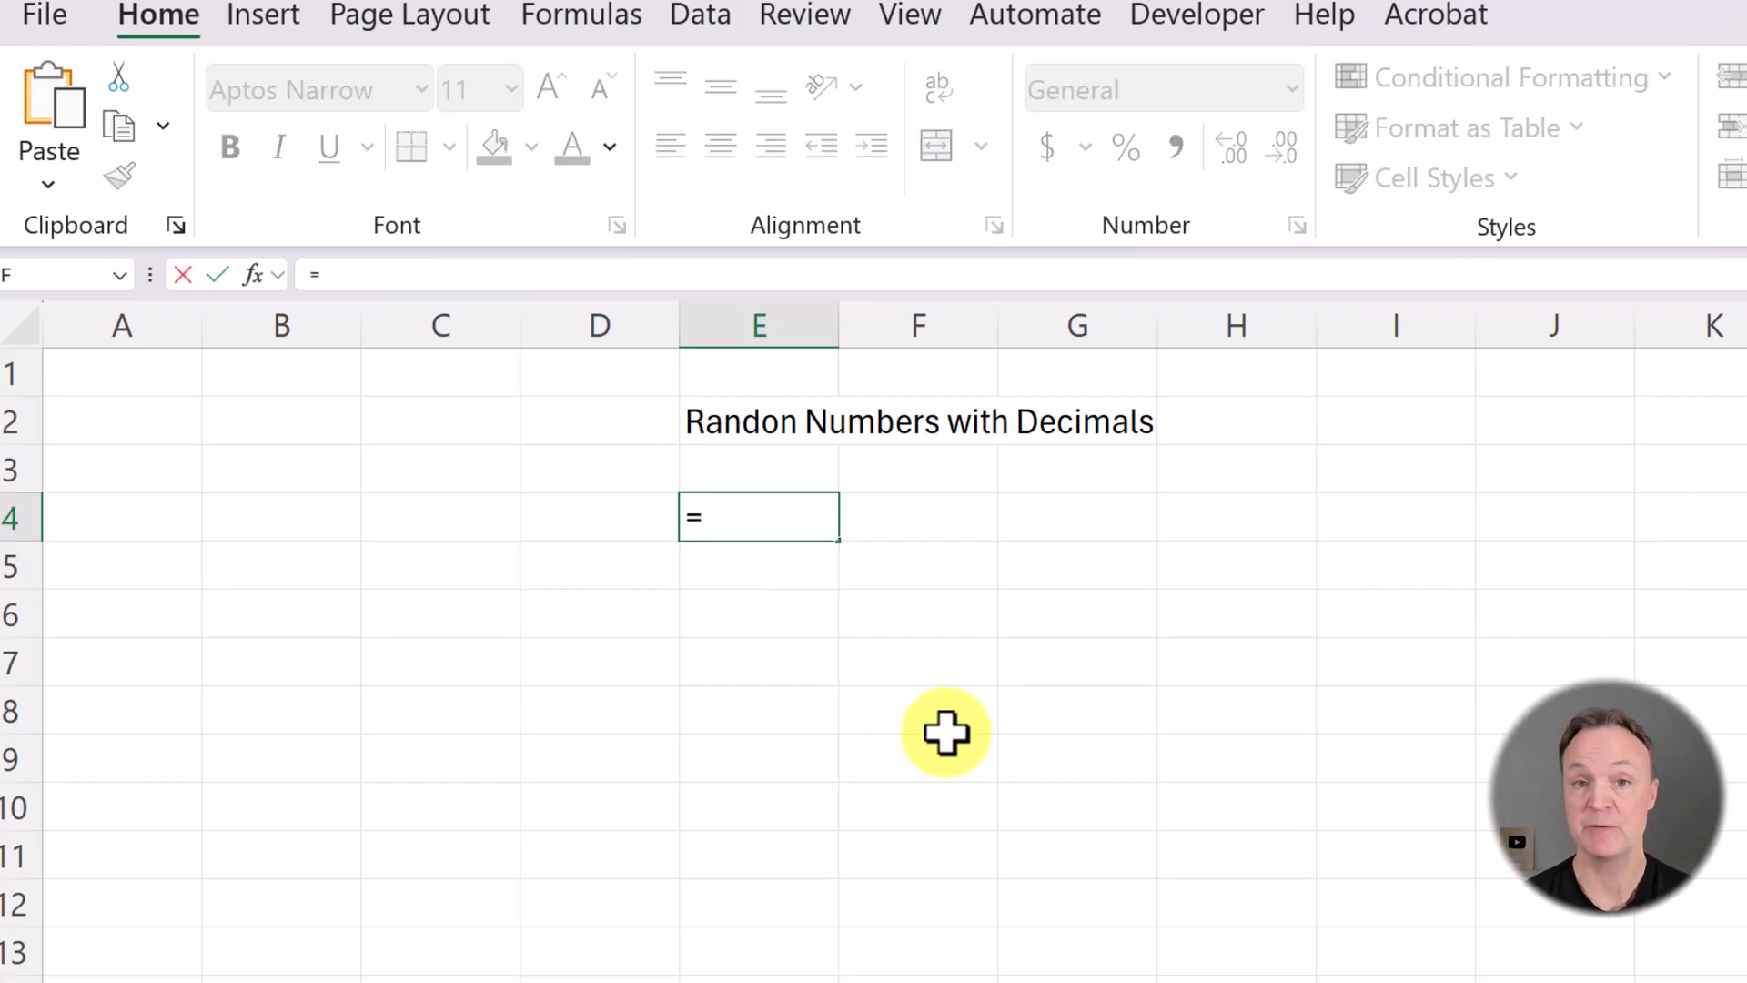
type("R")
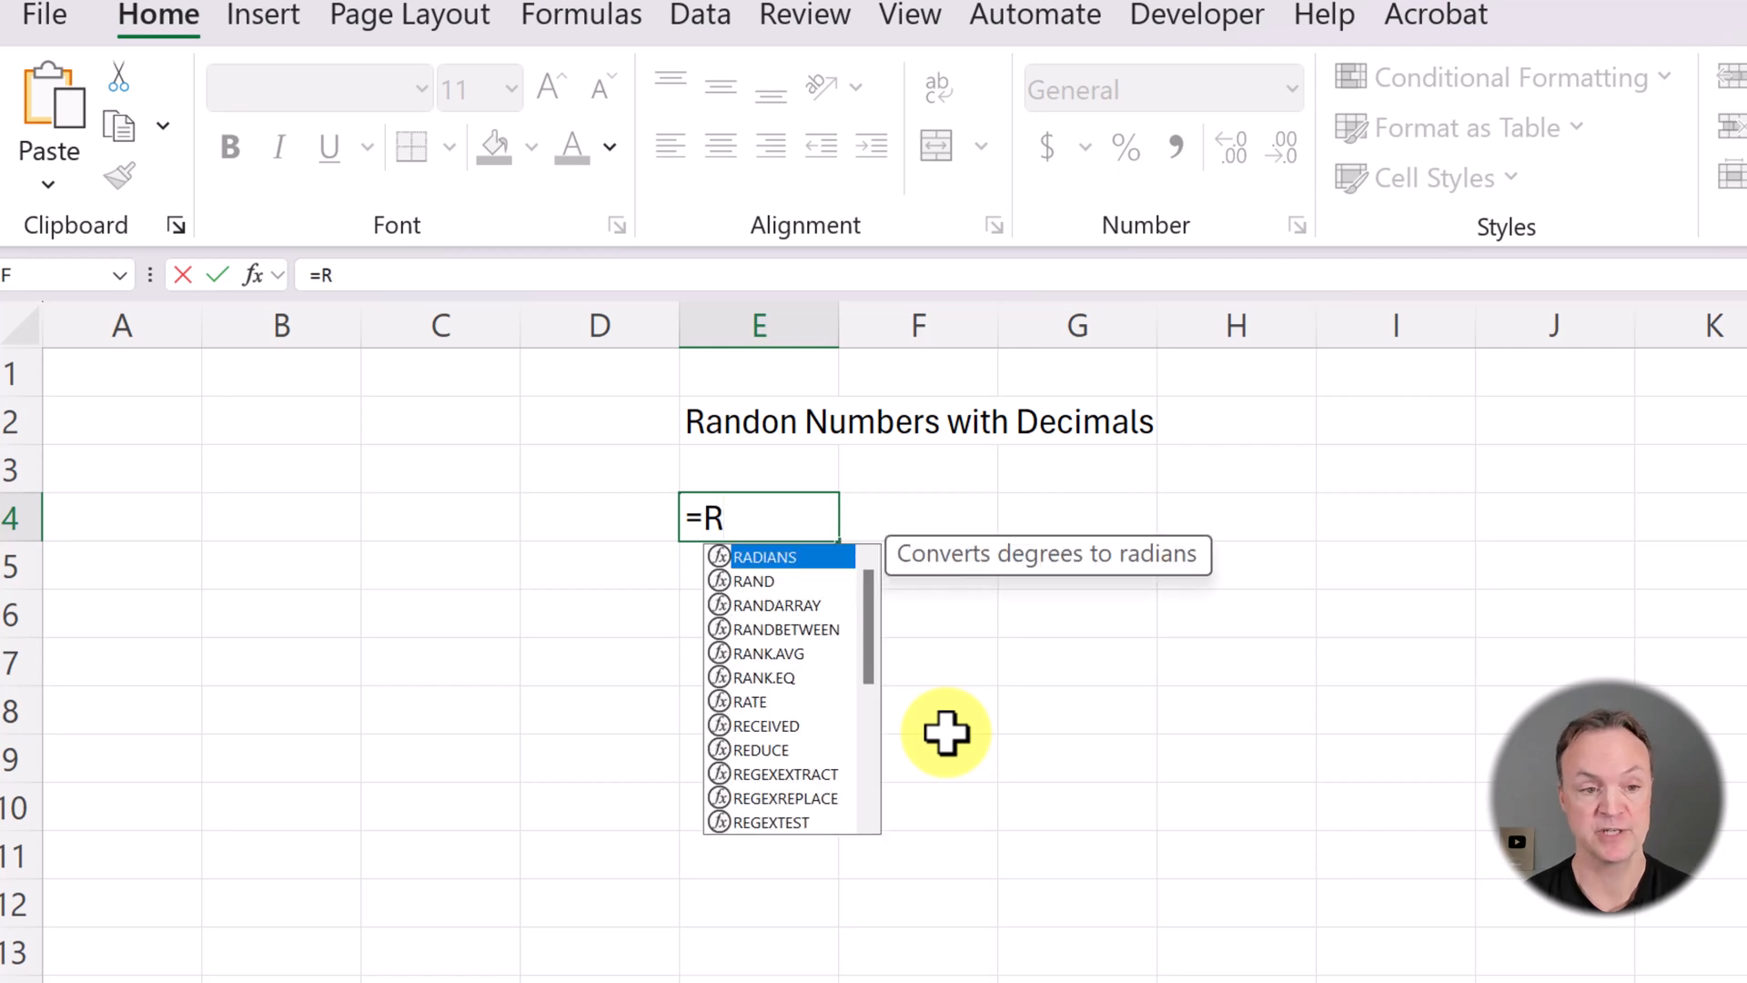
type("AND")
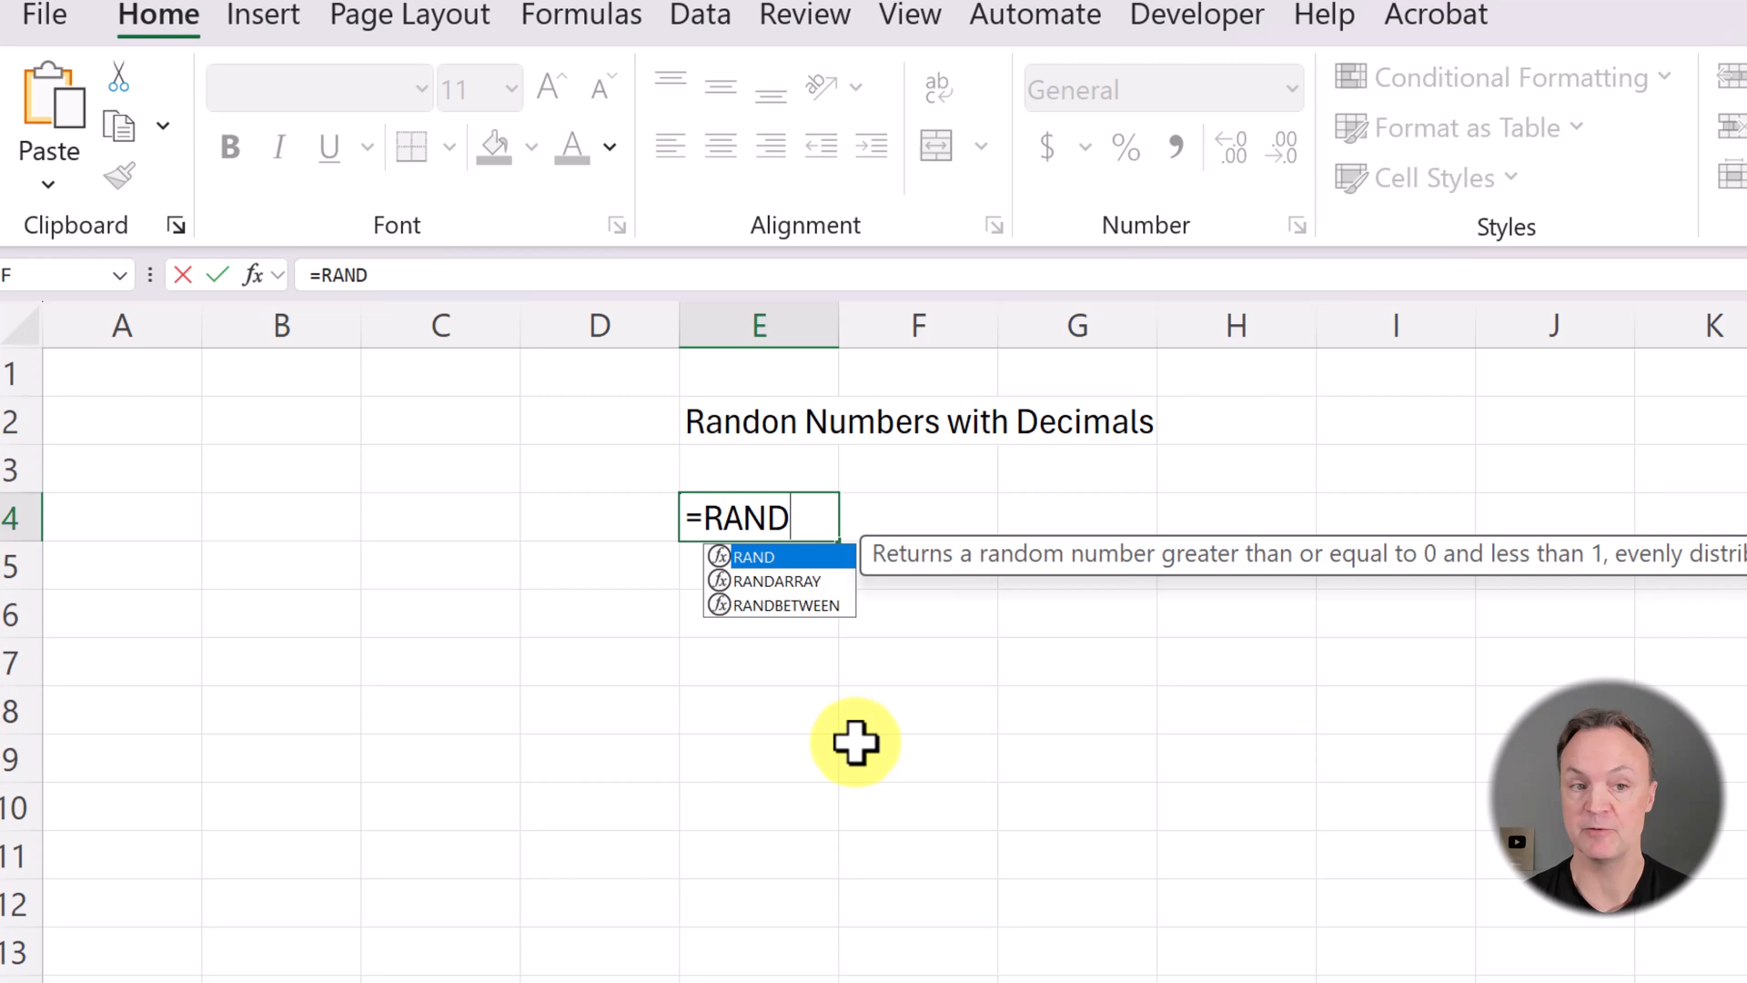
Enter =RAND() in E4 and fill it through E4:H5 for random decimals between 0 and 1
double_click(754, 556)
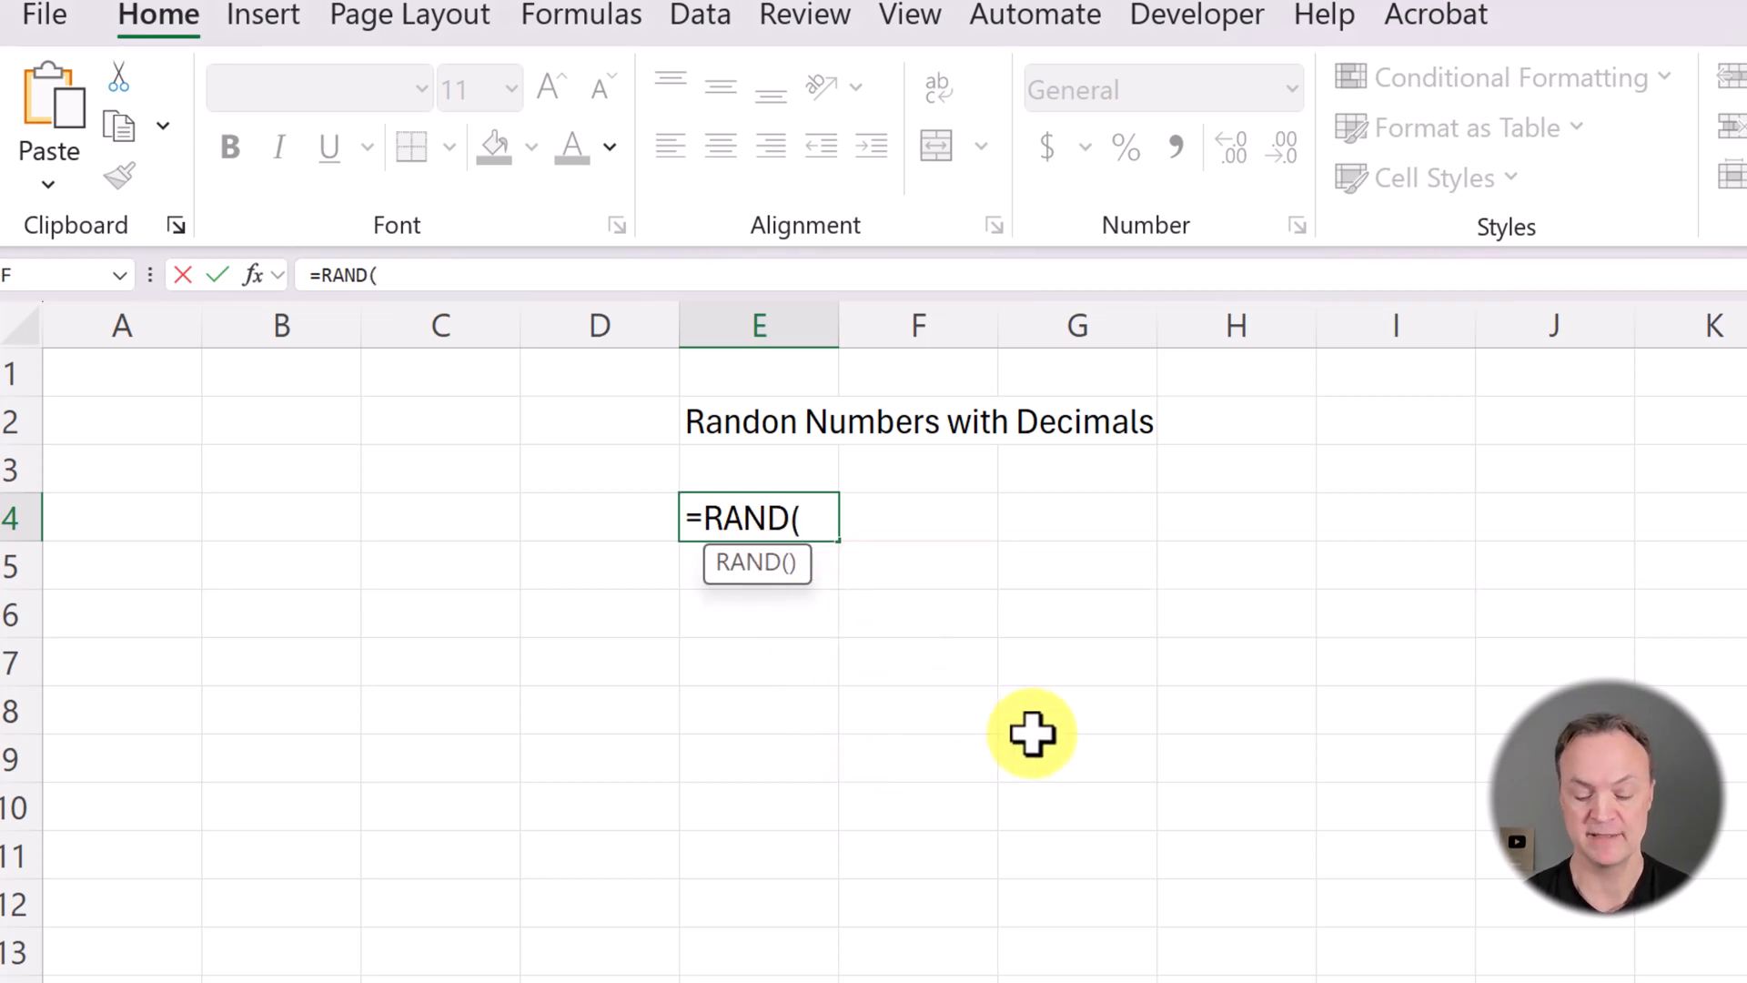
type(")")
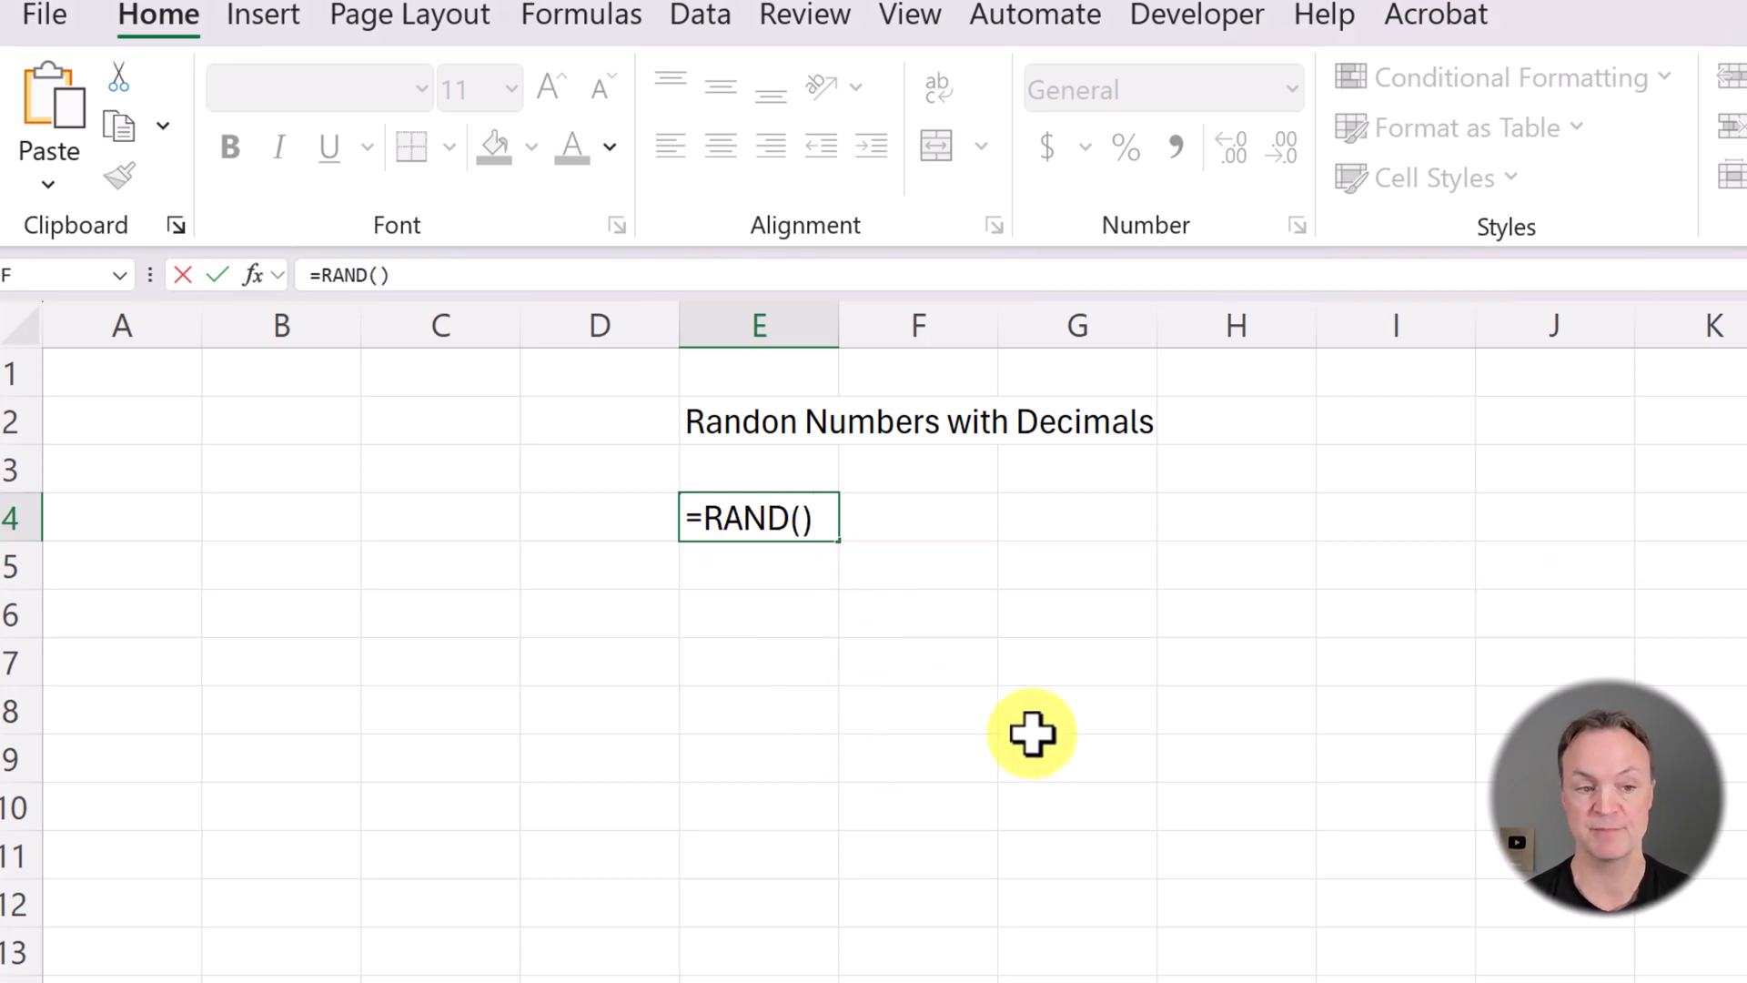
key("Return")
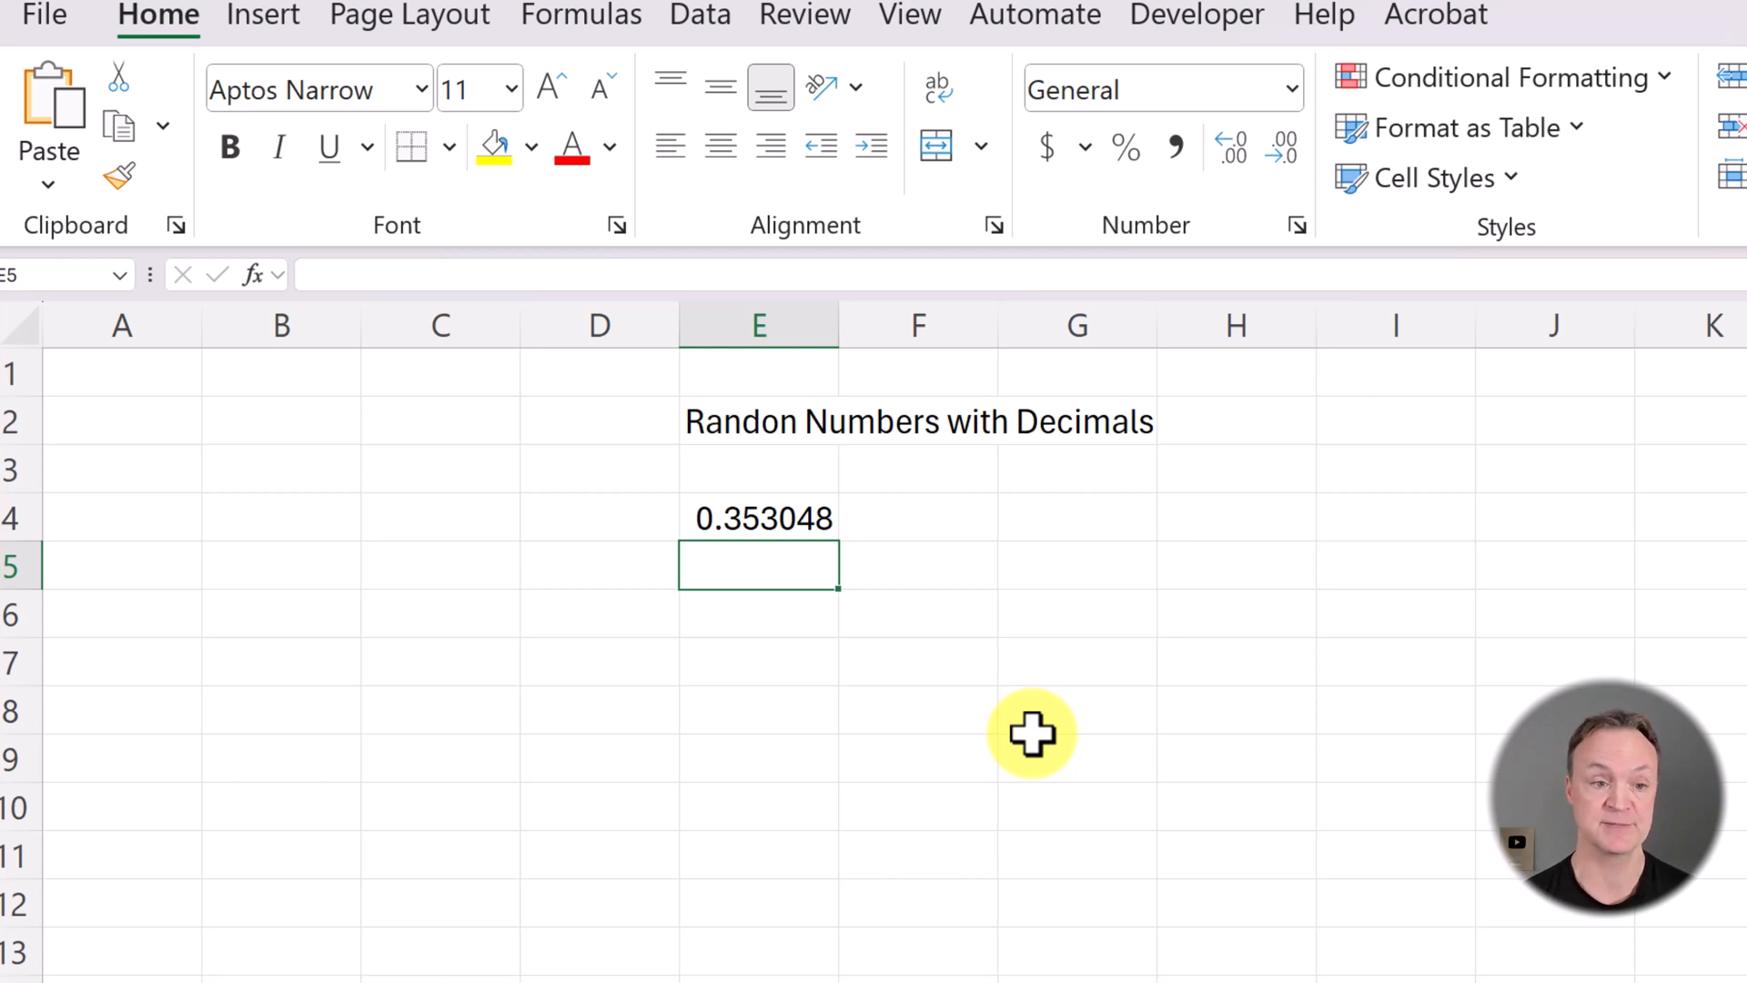
left_click(824, 525)
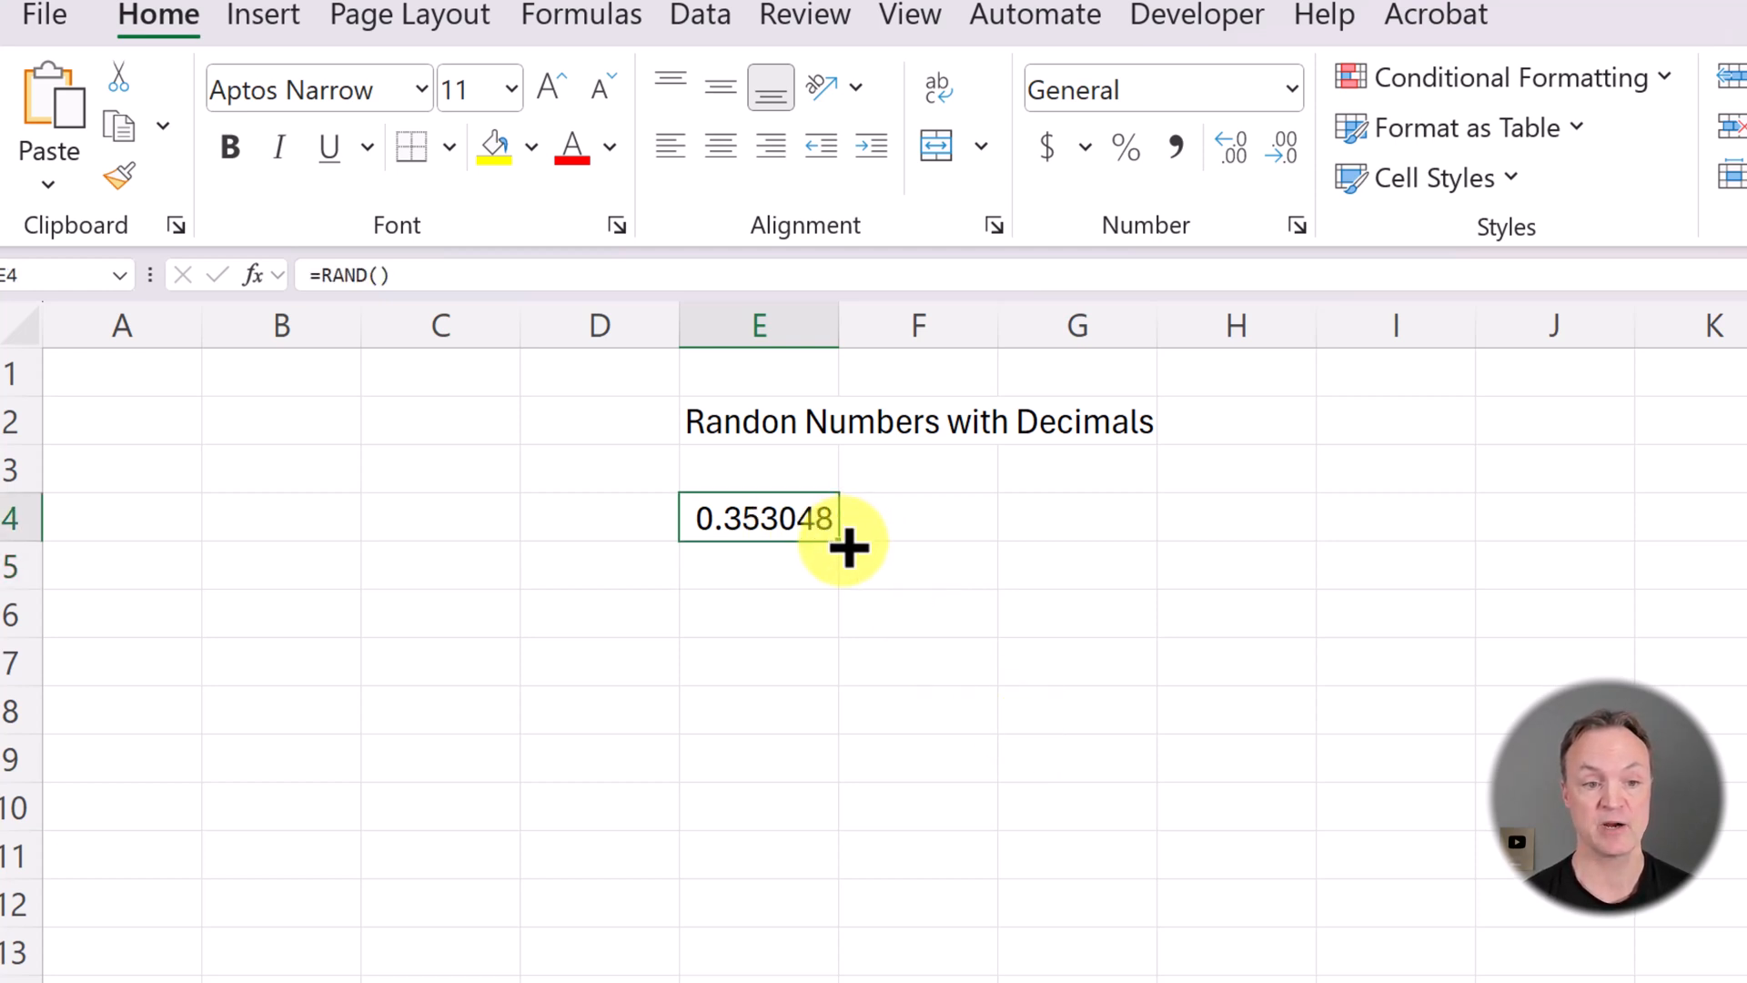
left_click_drag(839, 543, 844, 584)
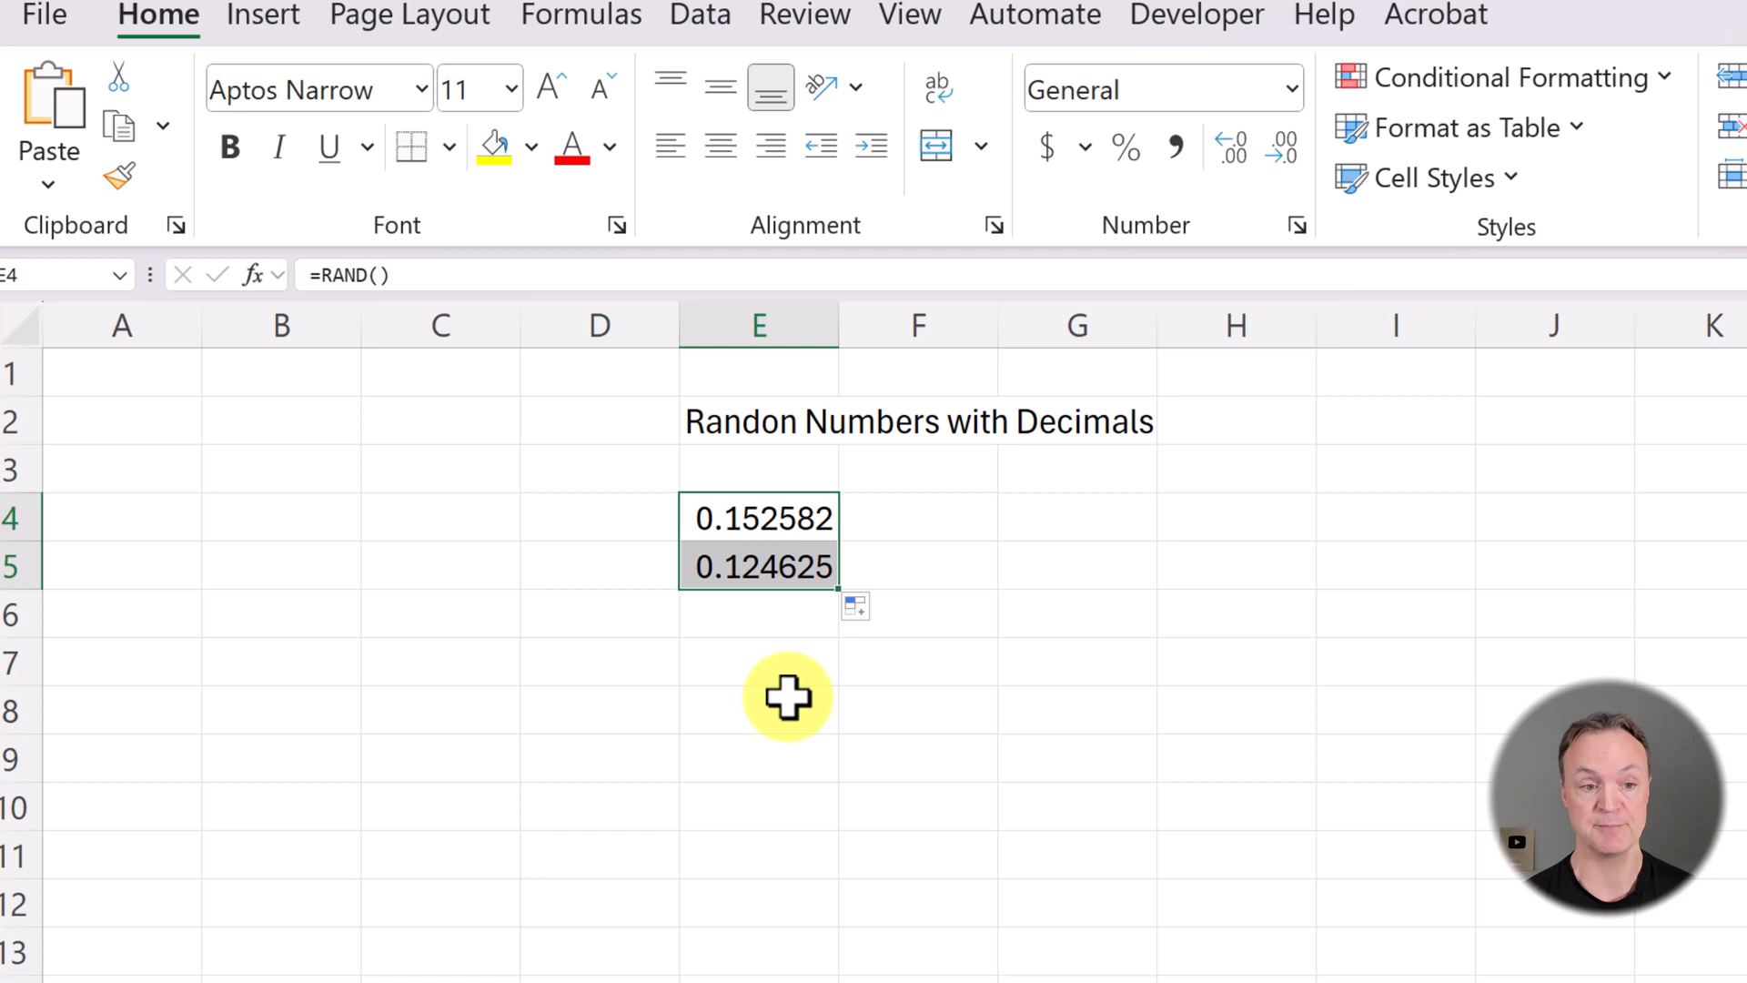
left_click_drag(838, 590, 1256, 600)
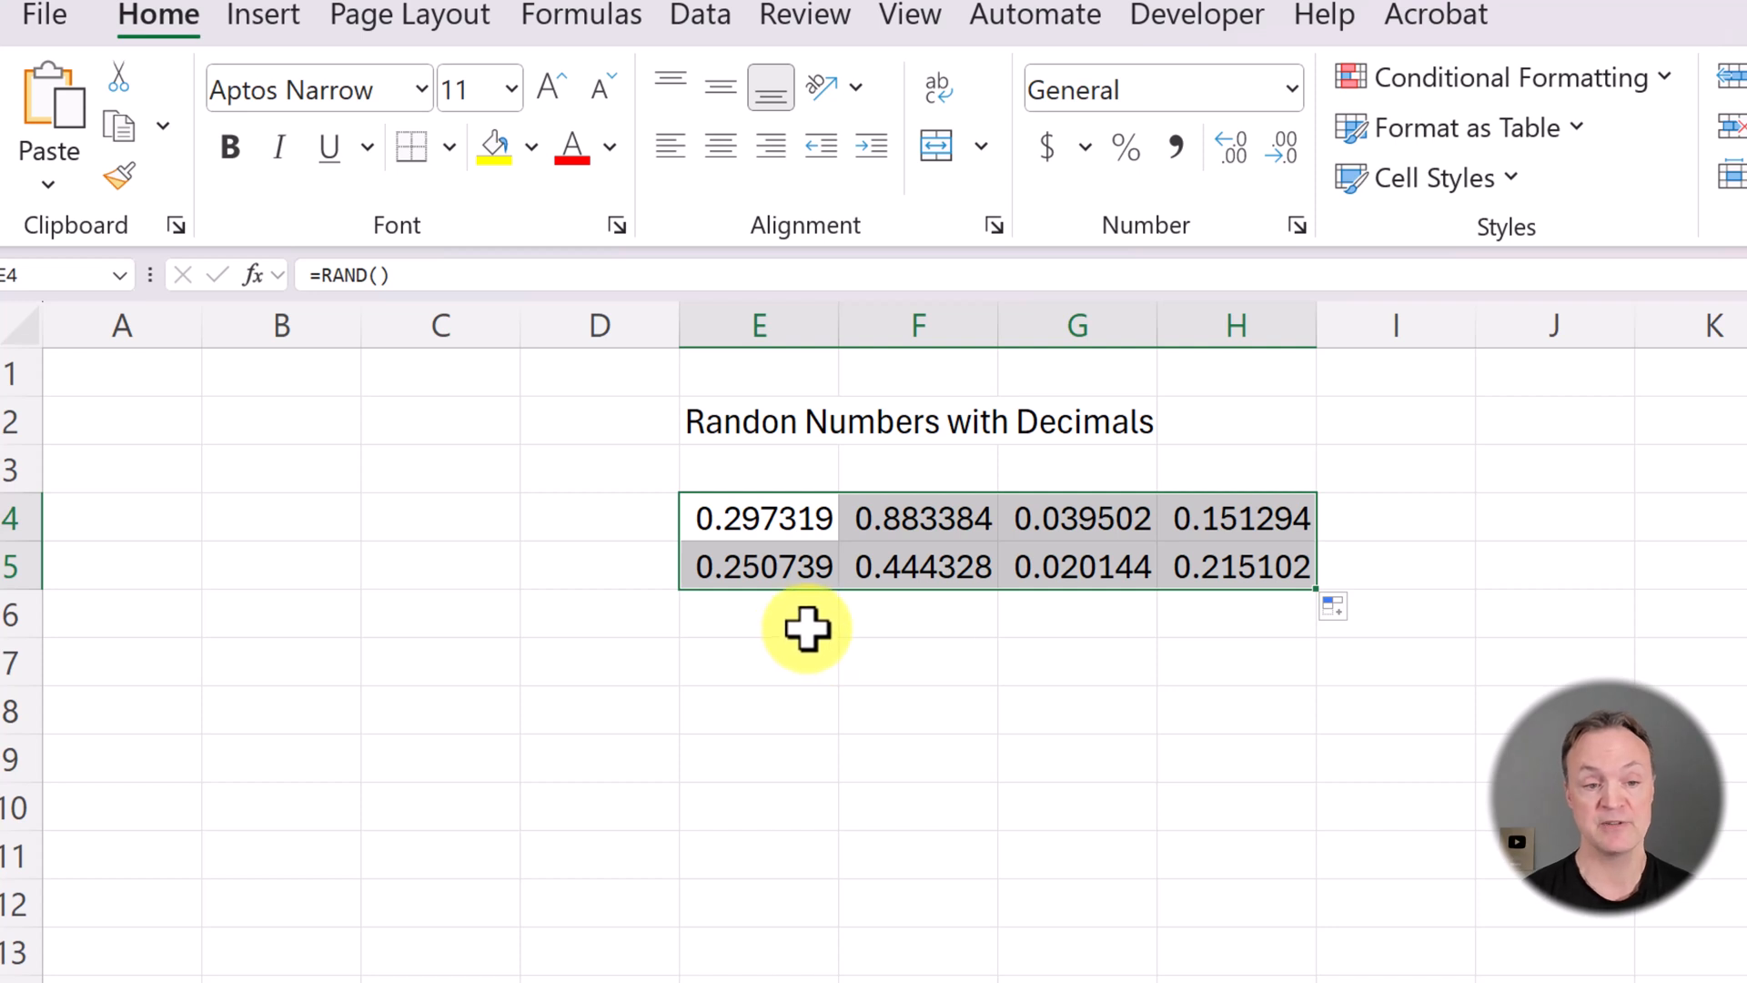
Enter =RAND()*100 in E7 and fill it across to column J and down eight rows
left_click(748, 669)
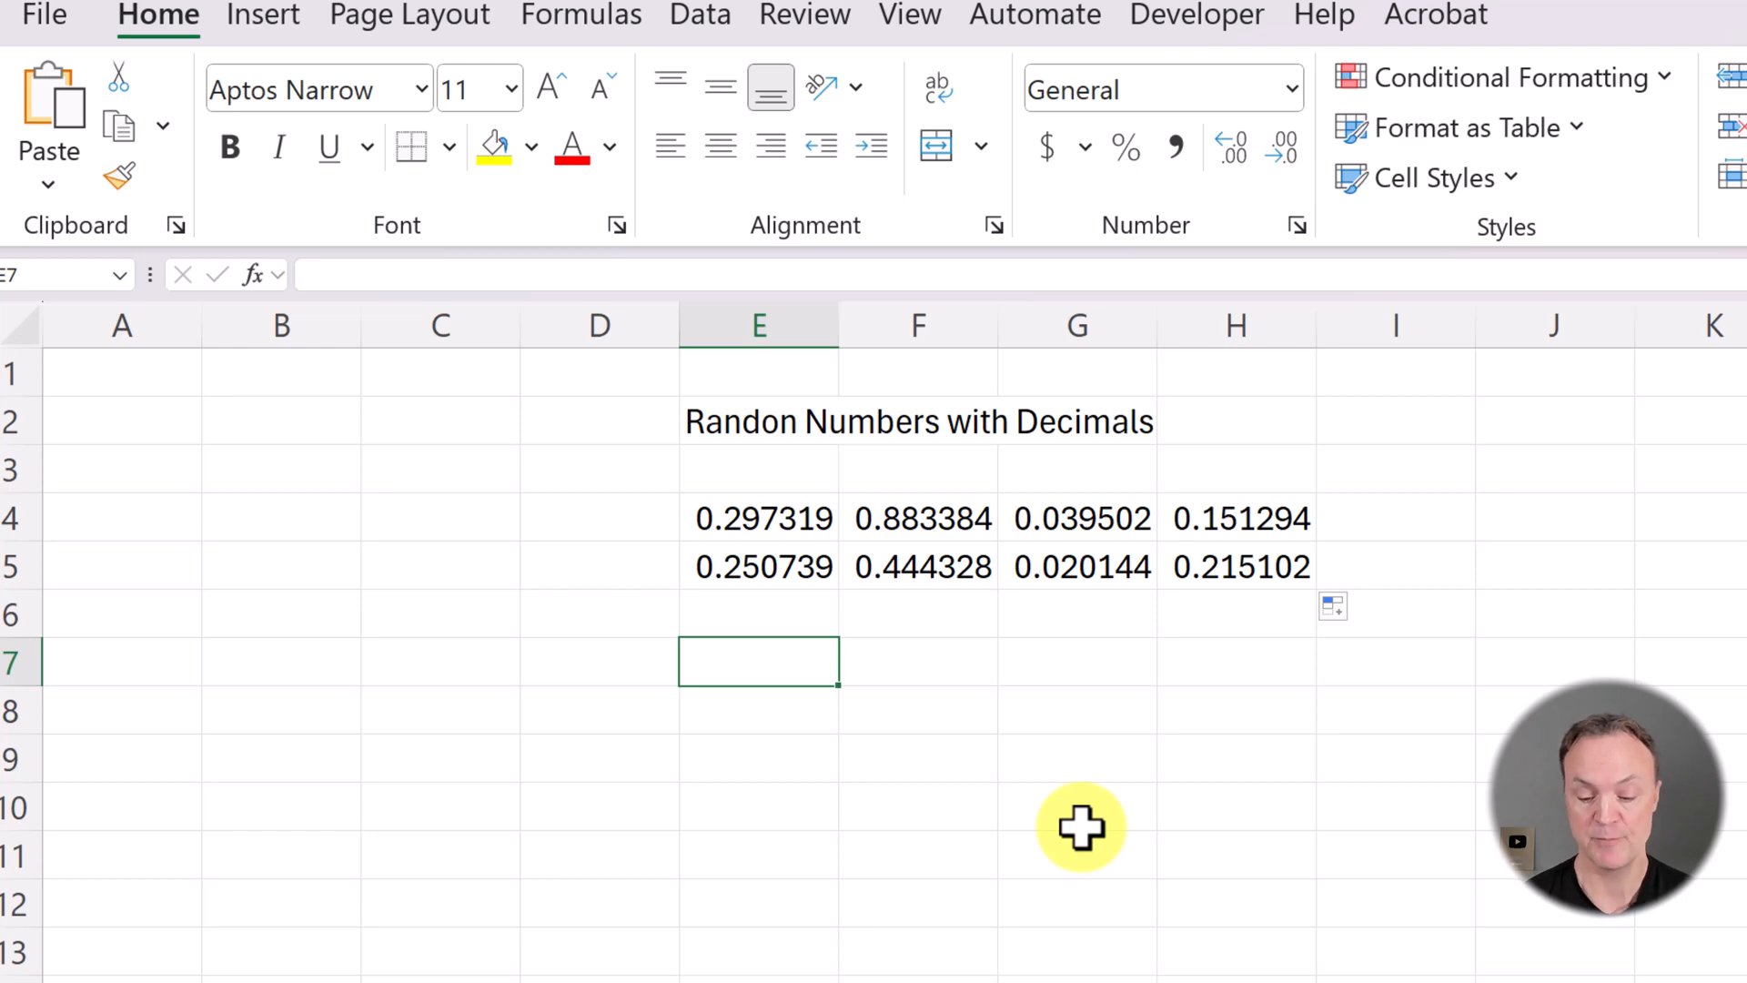
type("=RAN")
type("D")
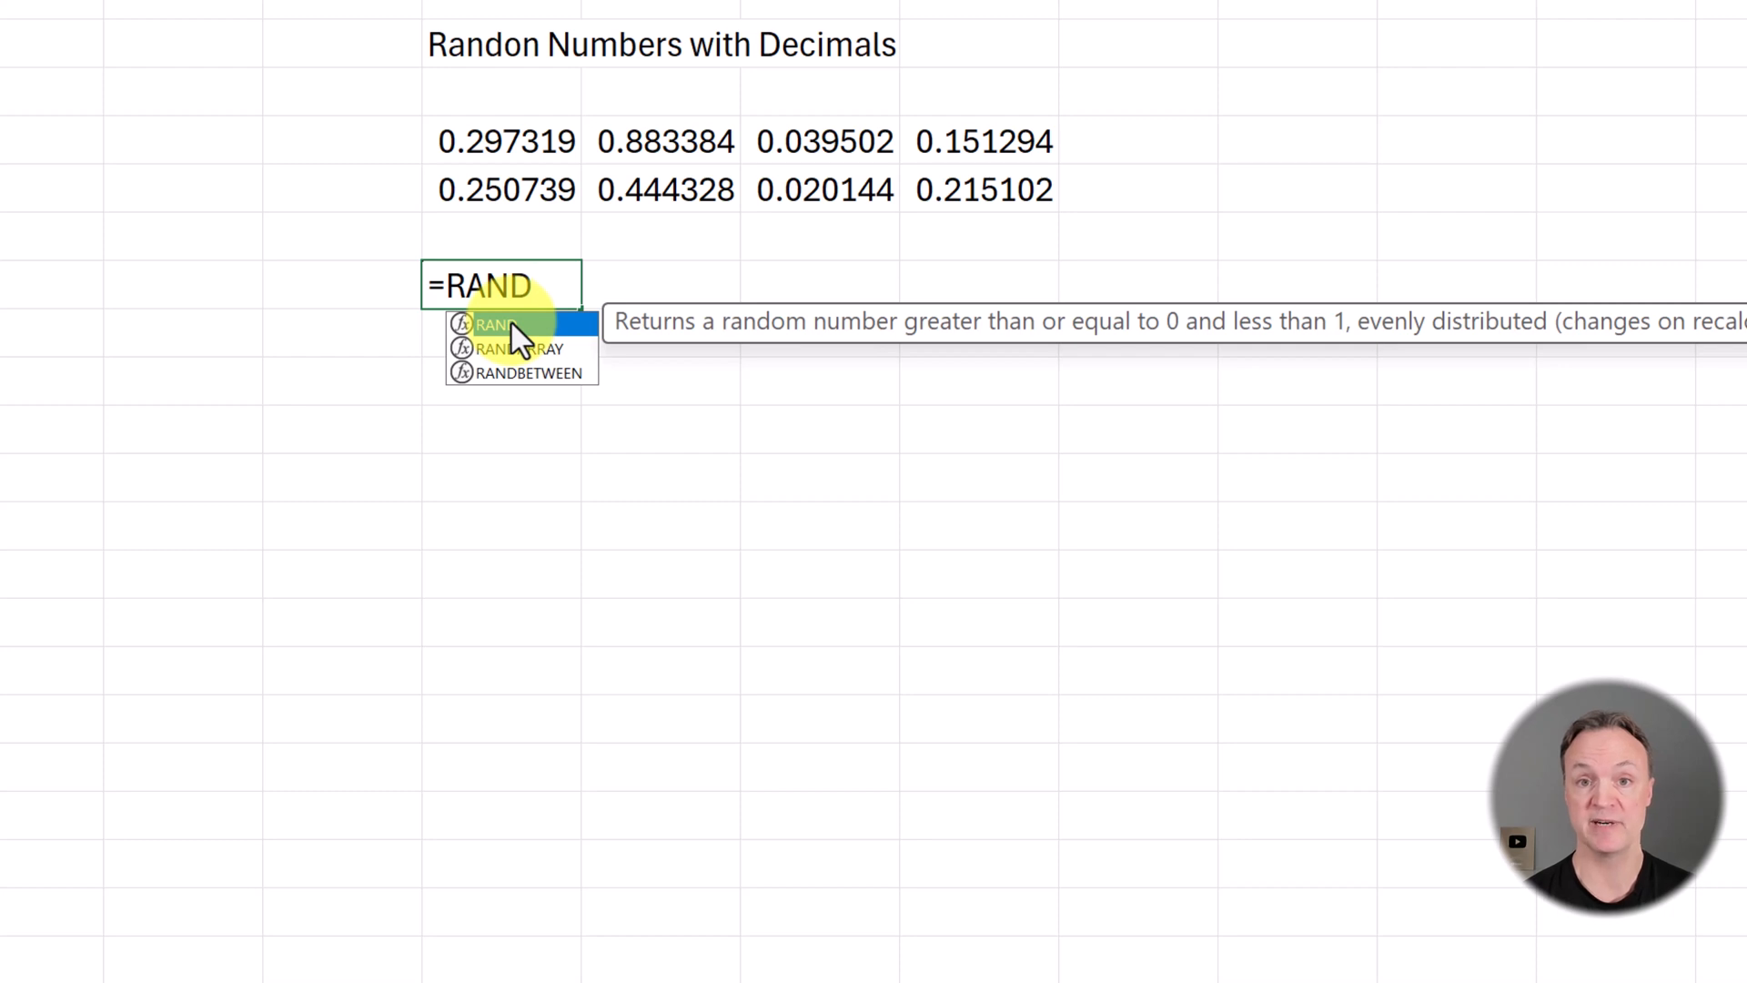
double_click(519, 328)
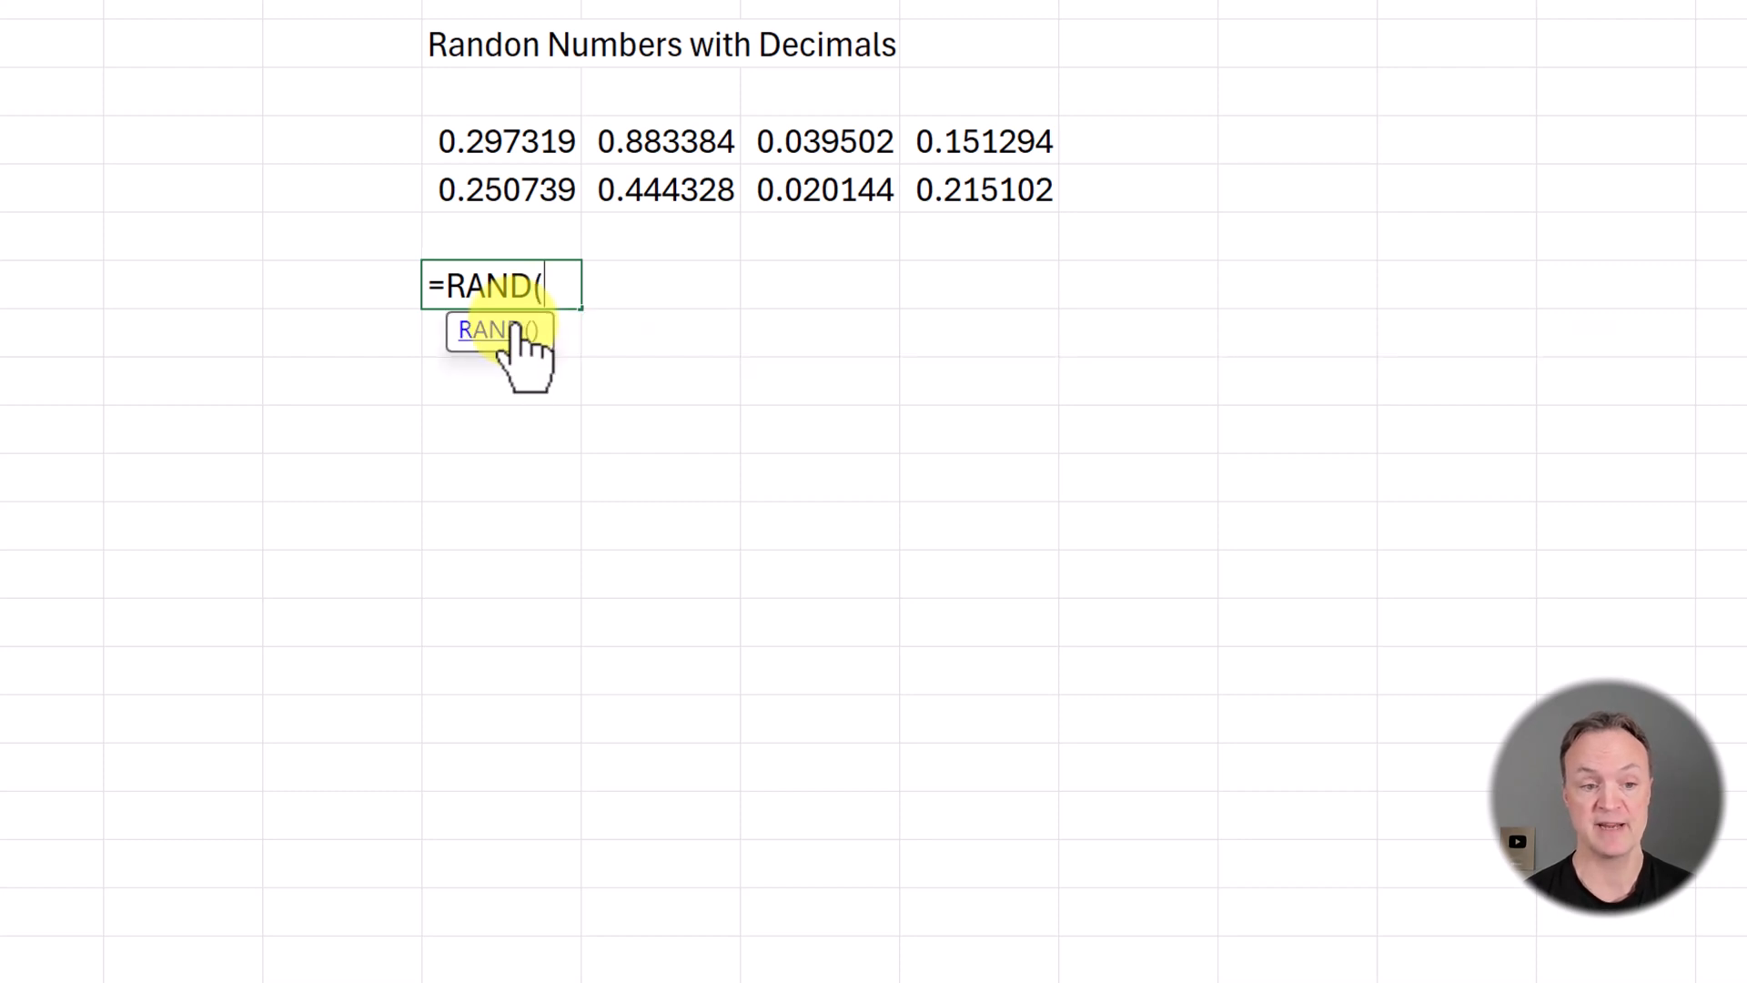
type(")")
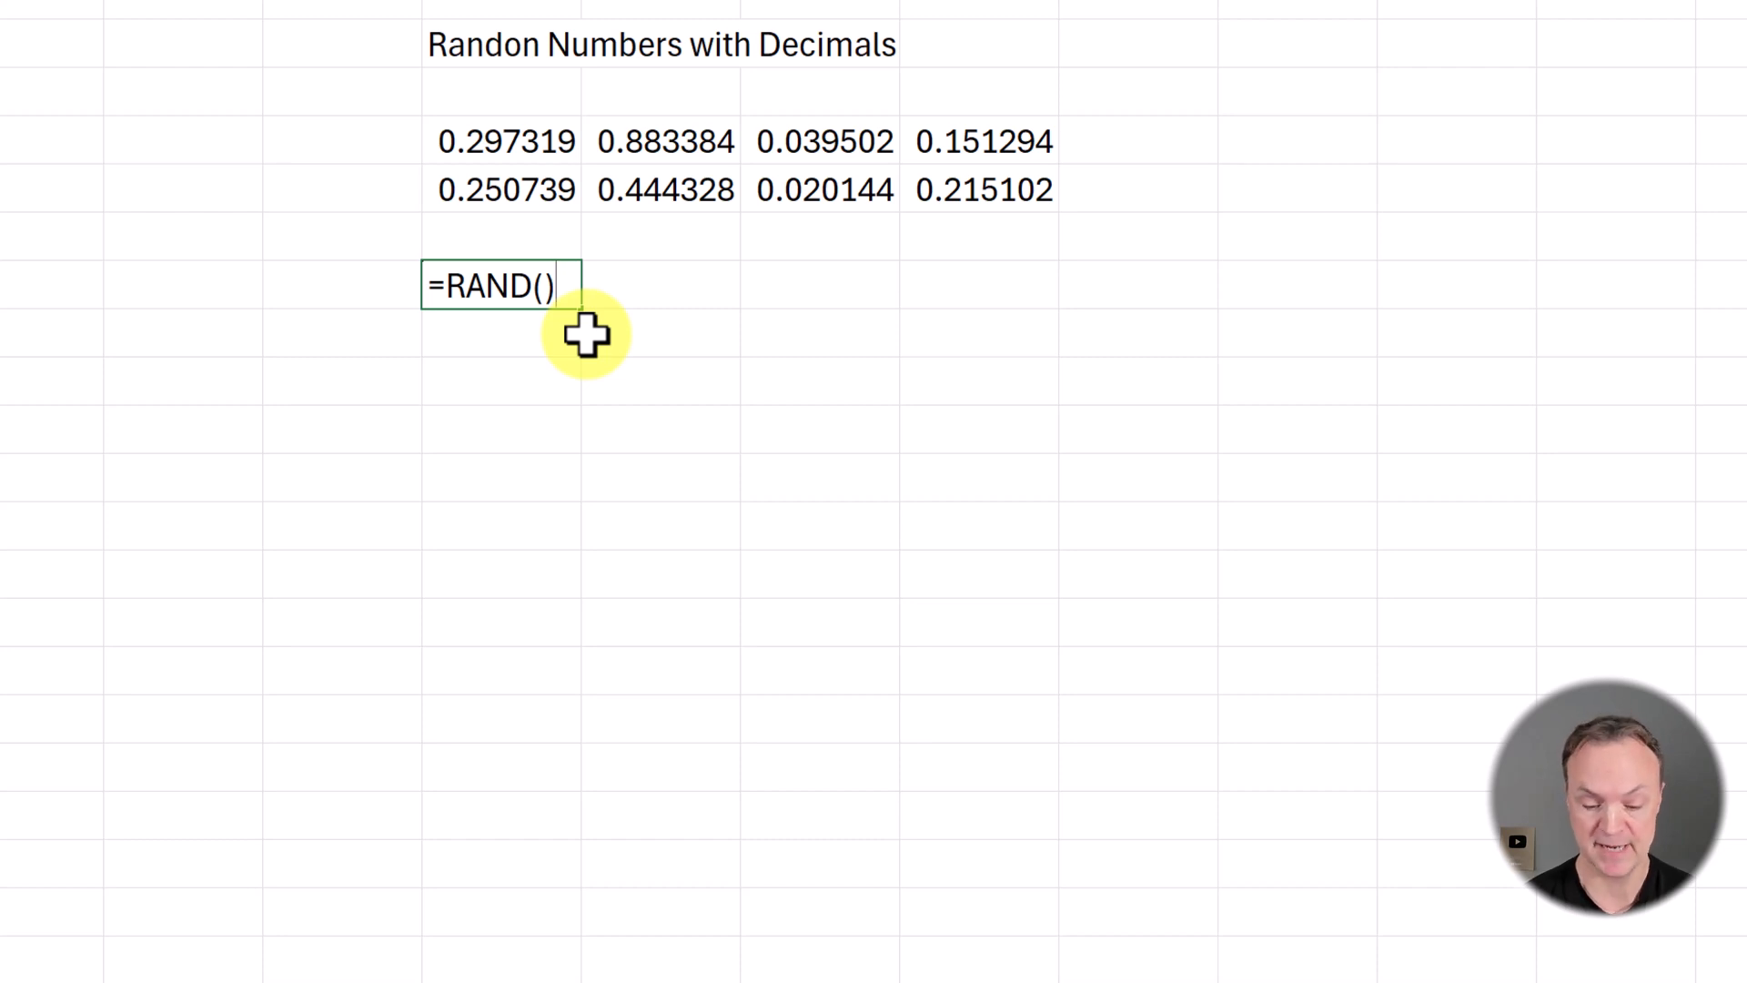
type("*100")
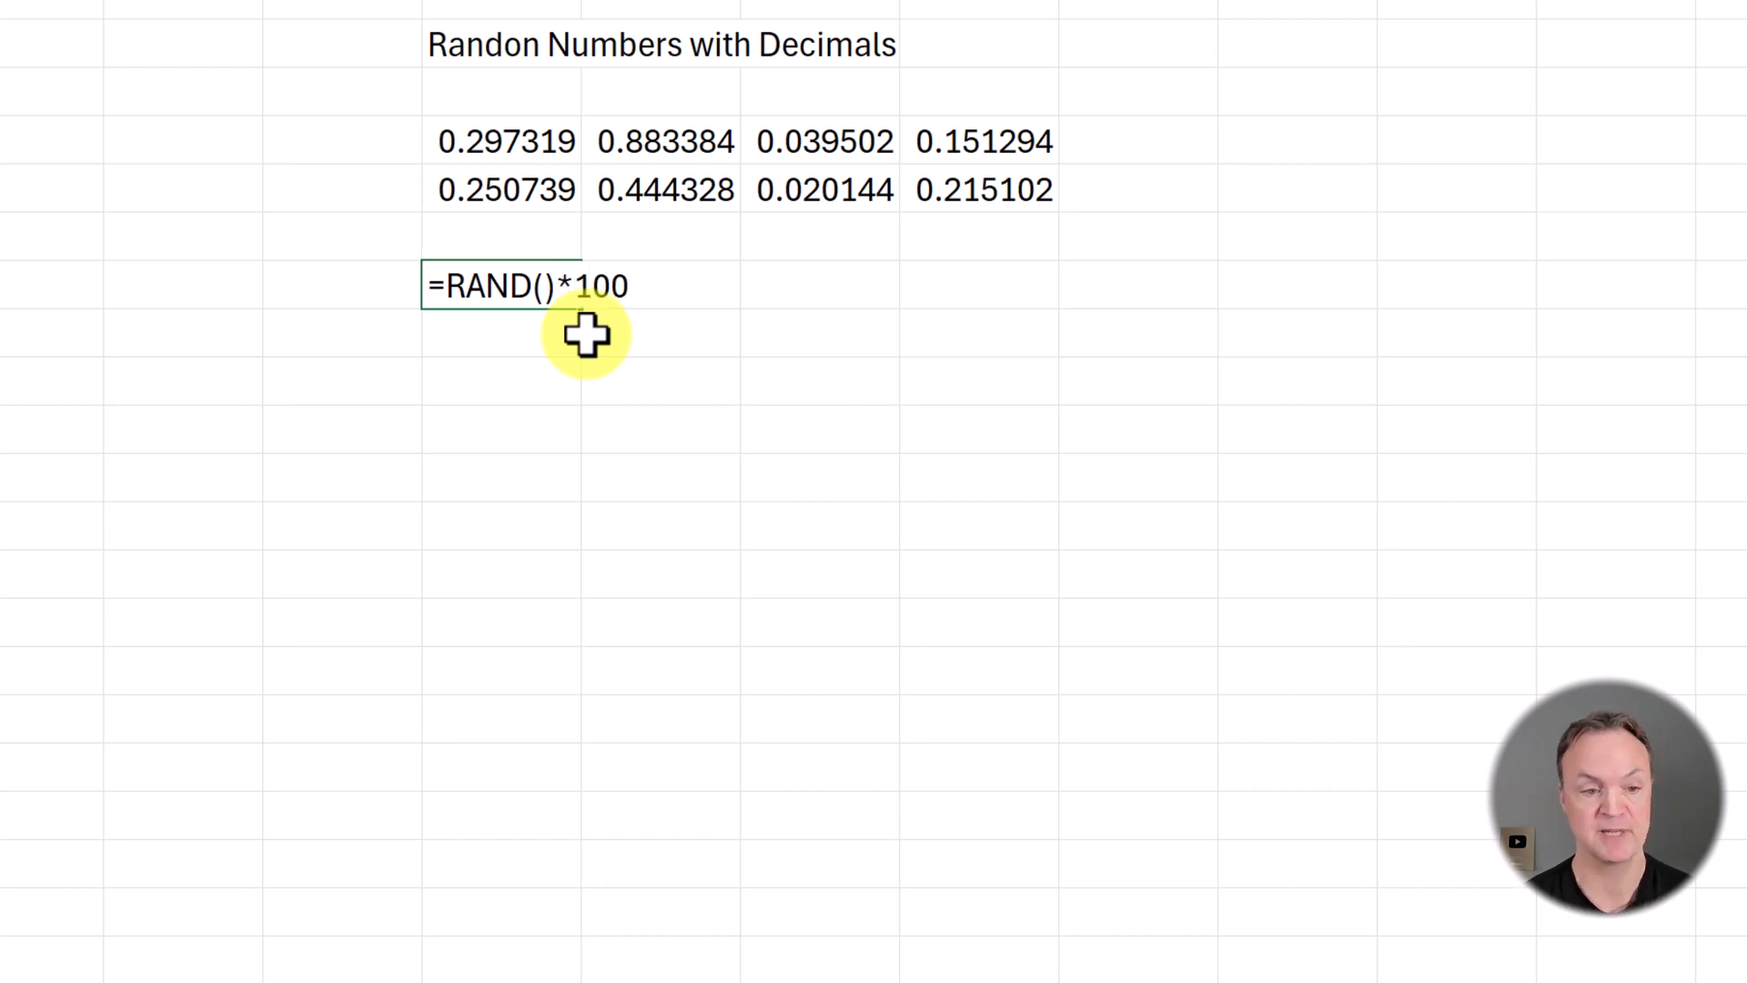
key("Return")
left_click(505, 285)
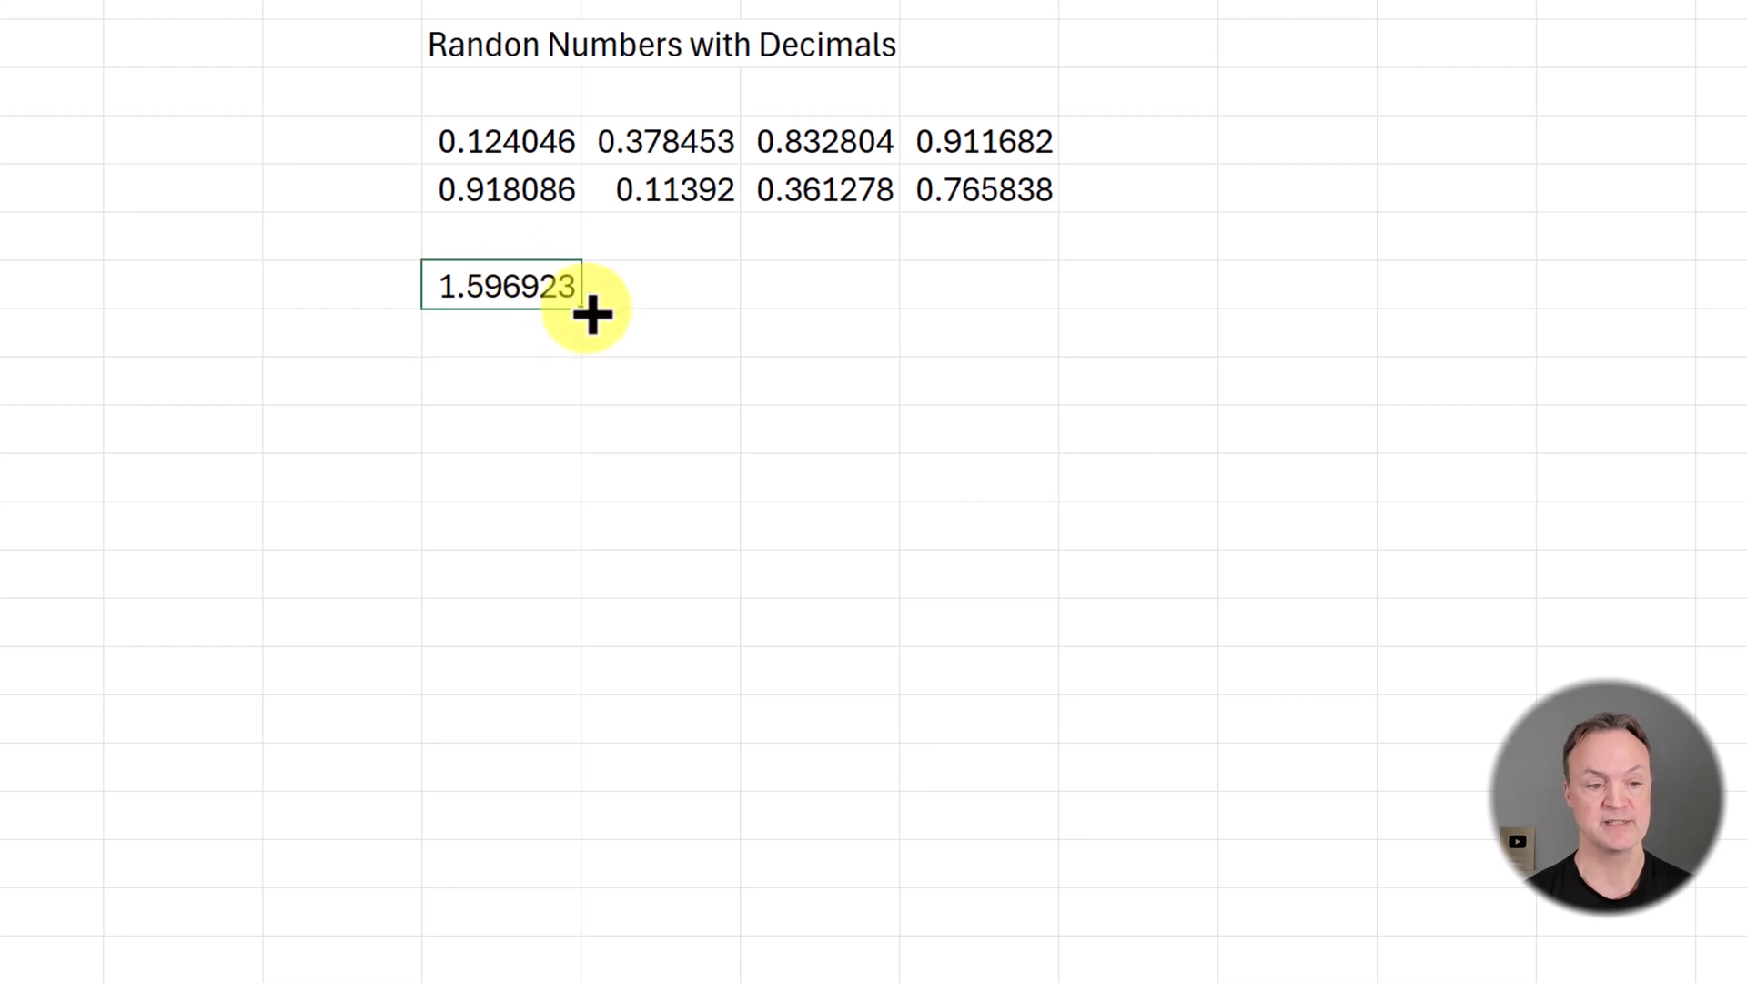
mouse_move(581, 309)
left_mouse_down()
mouse_move(575, 472)
mouse_move(1349, 602)
left_mouse_up()
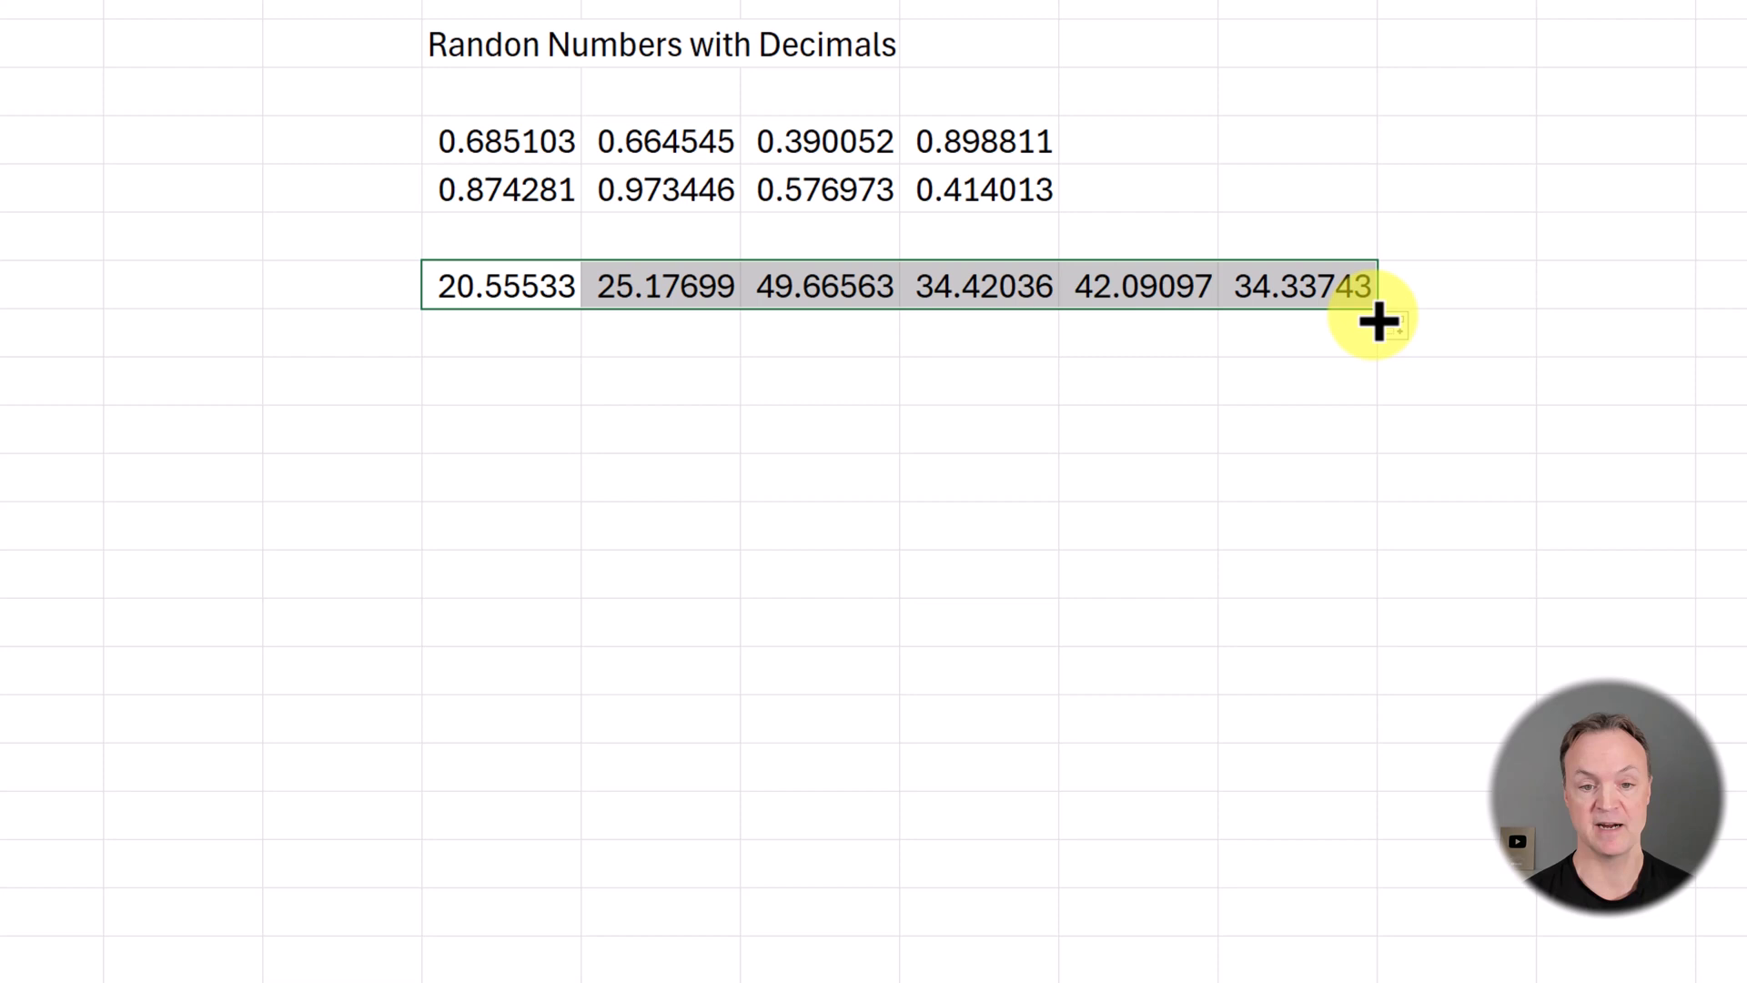
left_click_drag(1376, 308, 1365, 627)
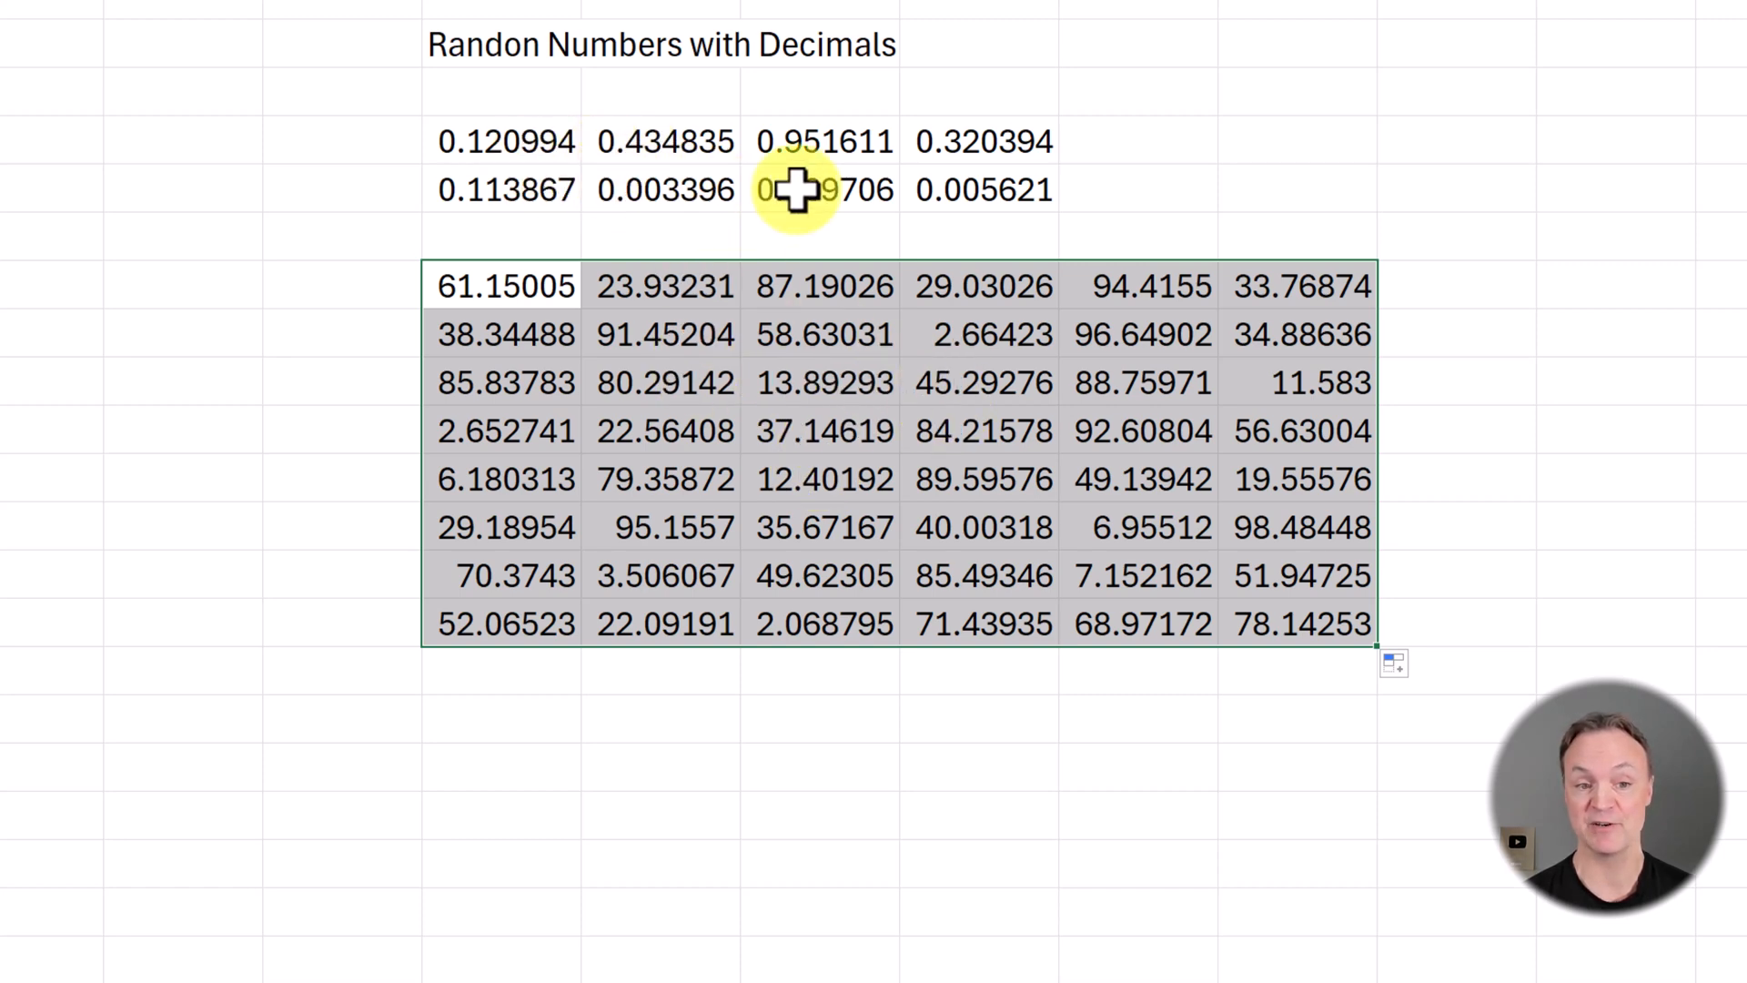
scroll(825, 484, "down", 4)
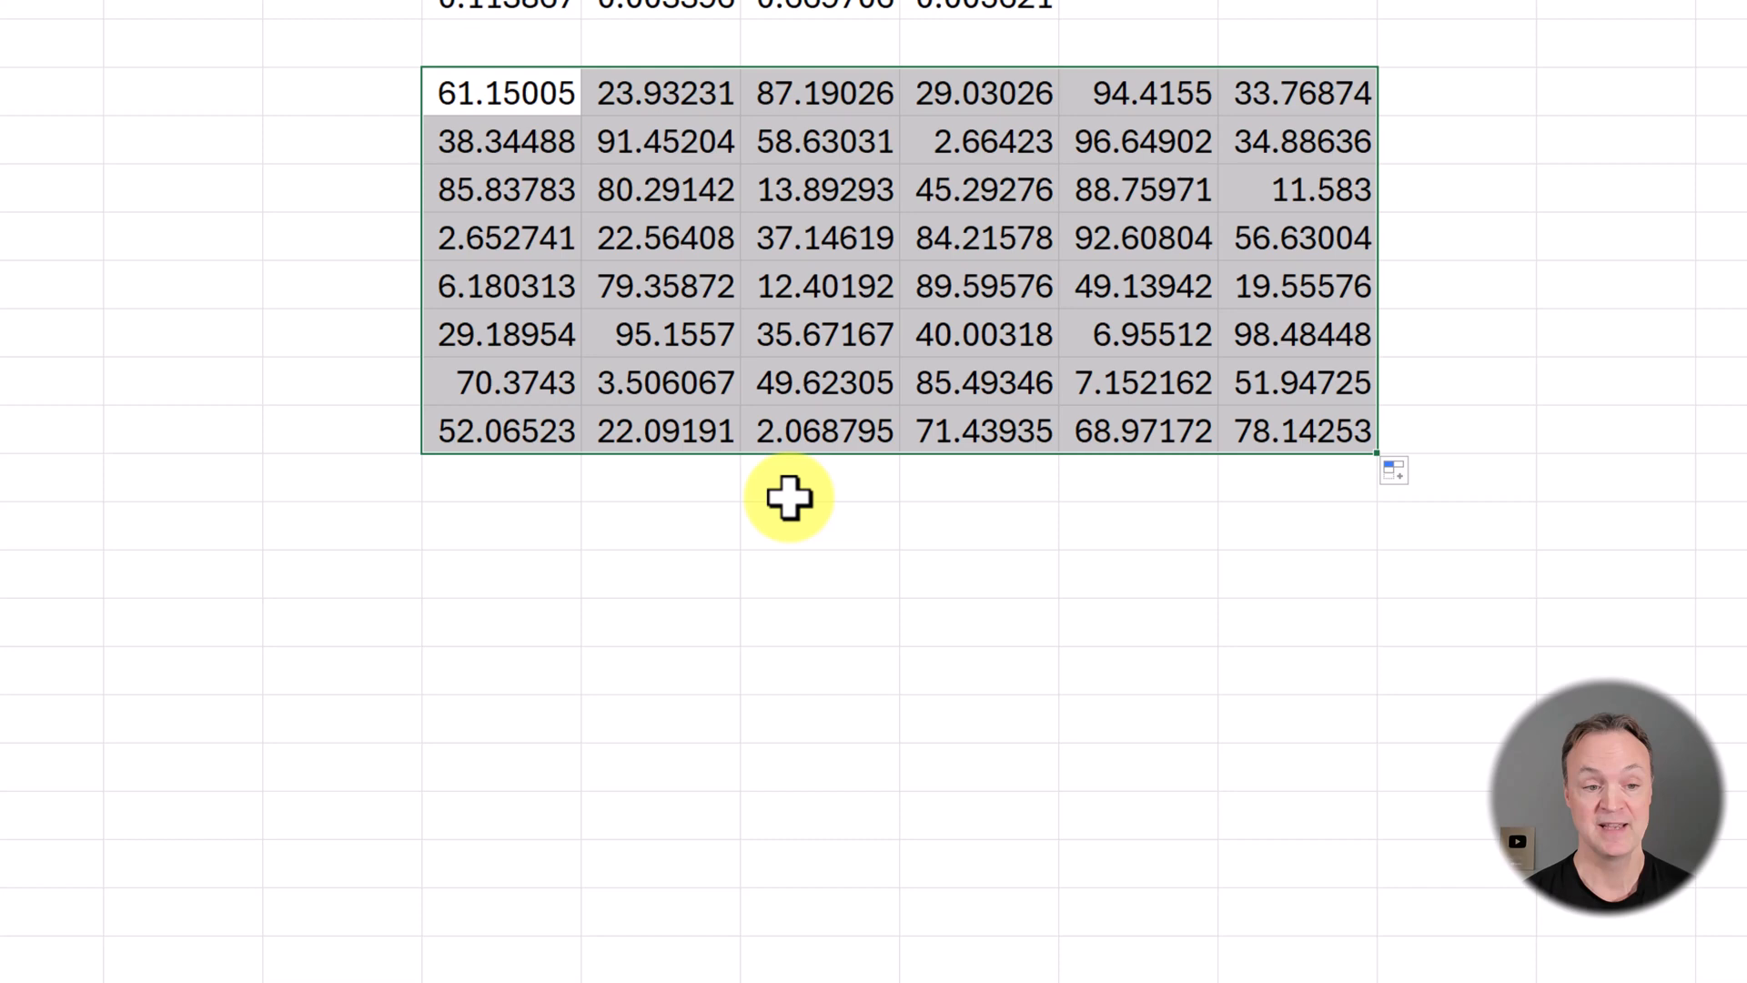
Enter =RAND()*(25-5)+5 below the grid and fill it across six columns and down into a block
left_click(513, 554)
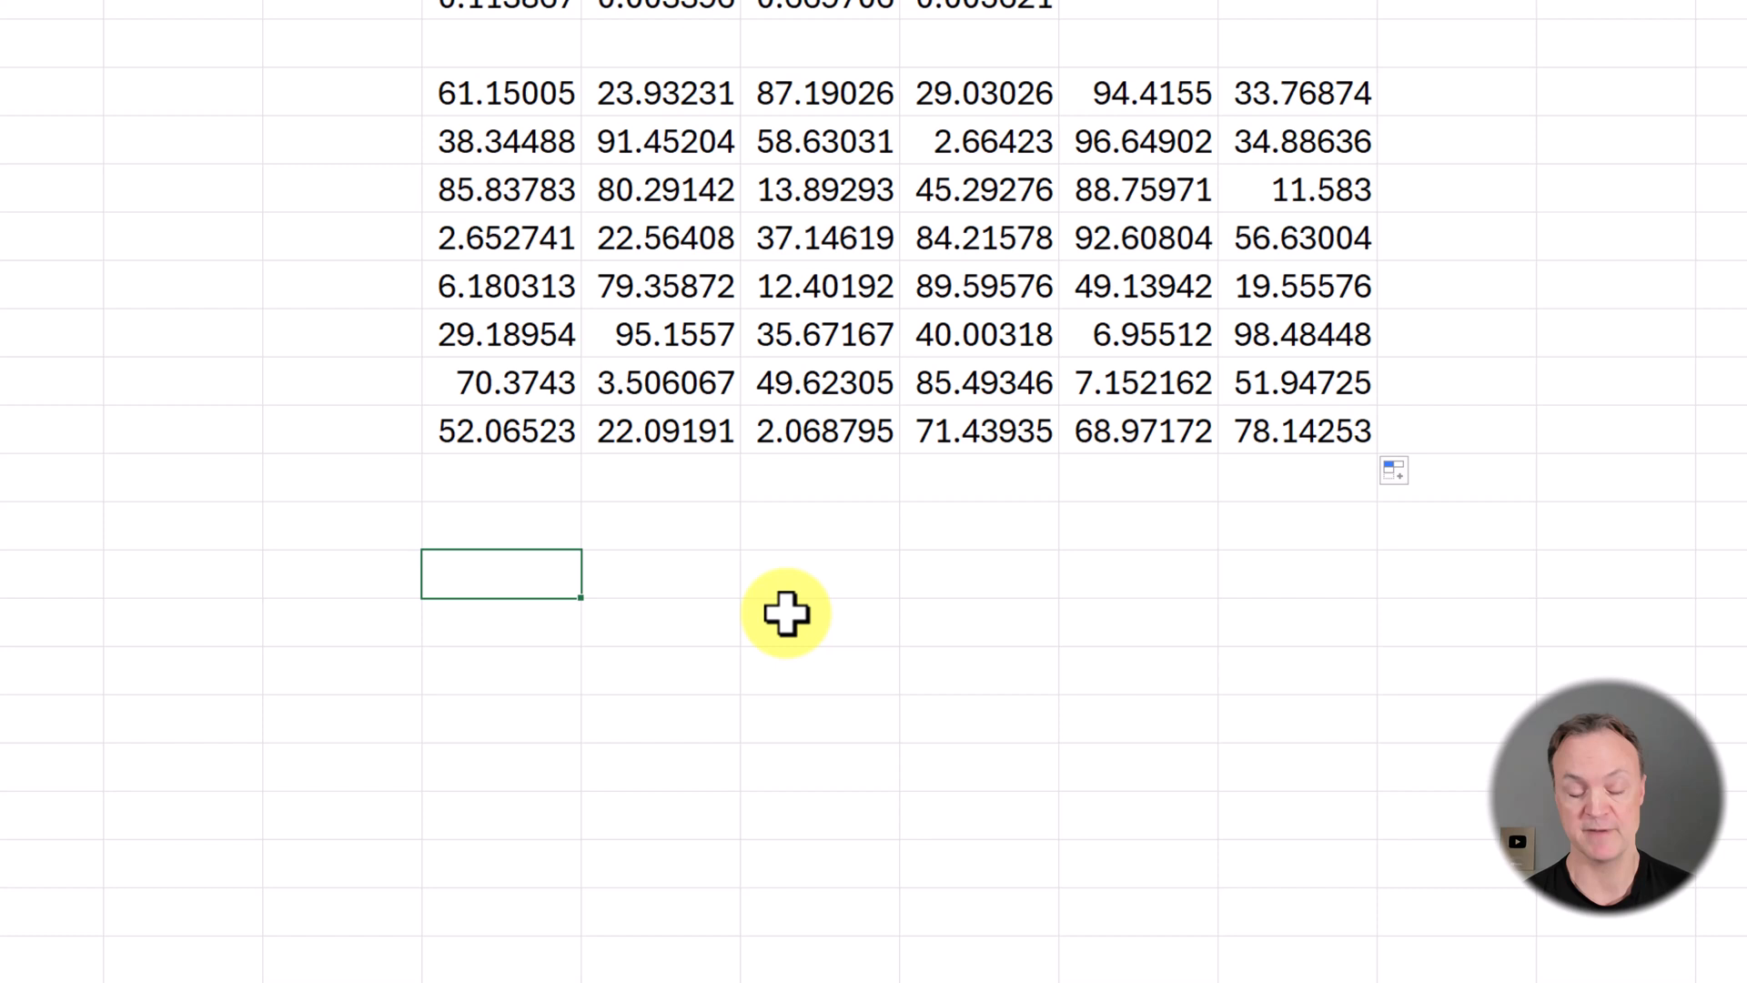
type("RA")
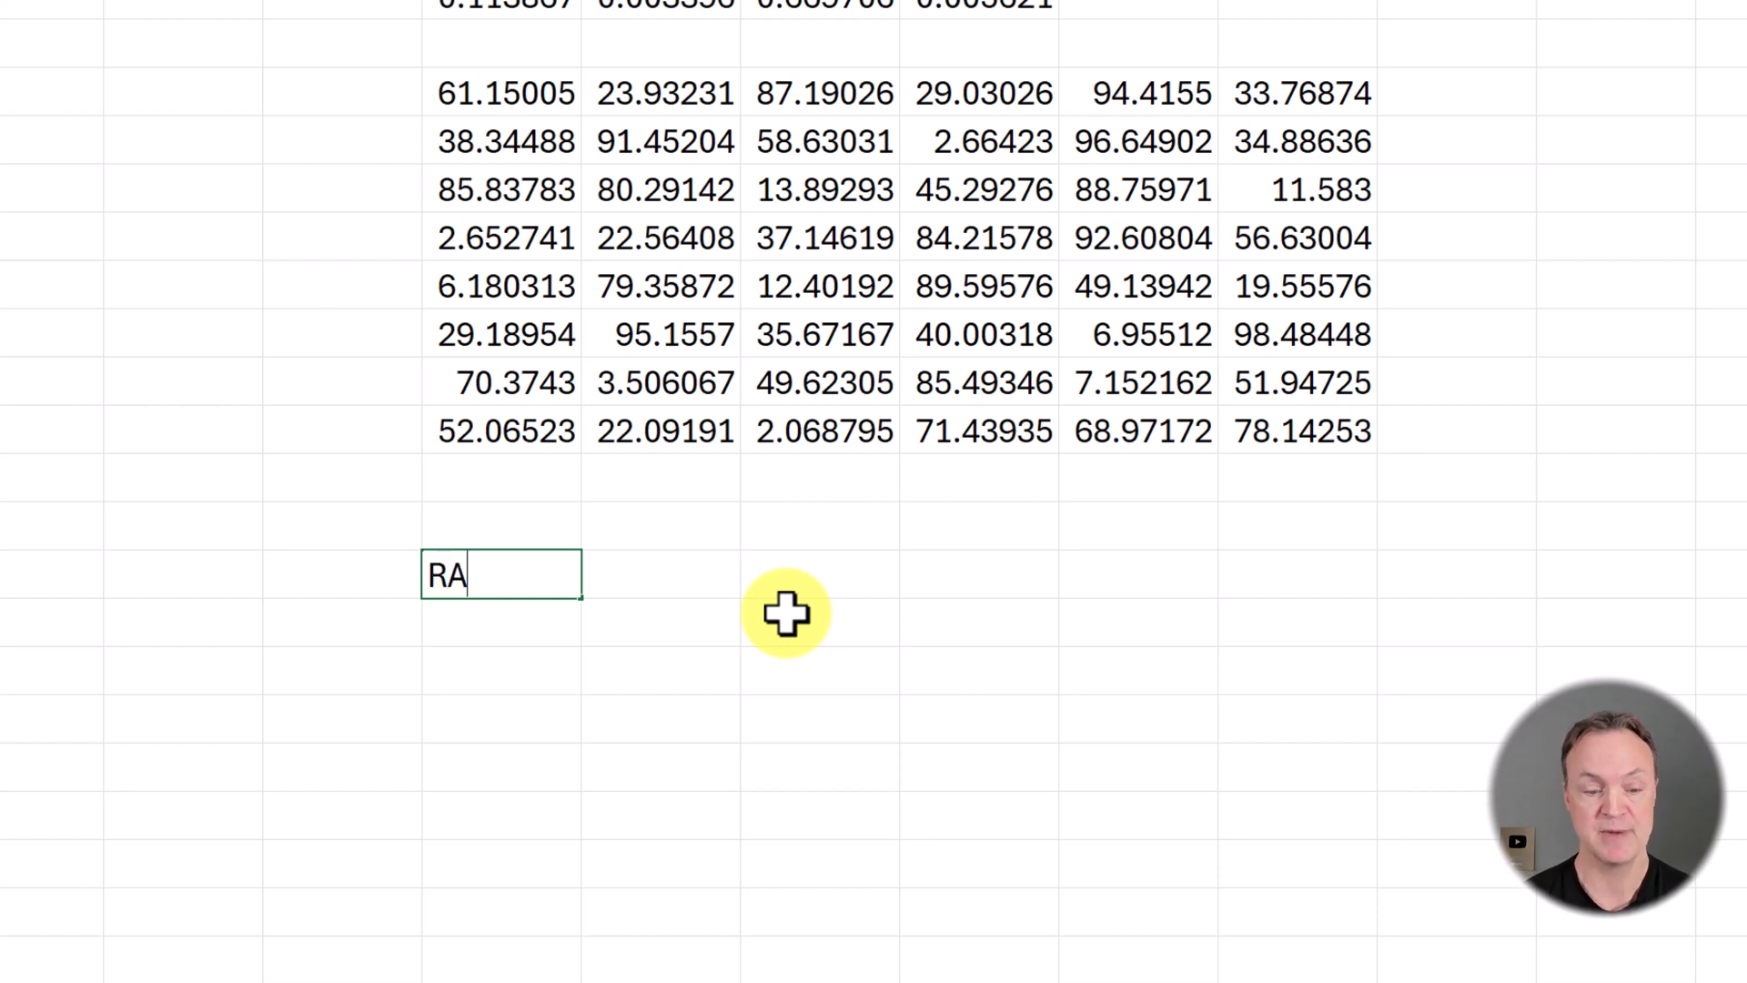
key("BackSpace")
key("BackSpace")
type("=")
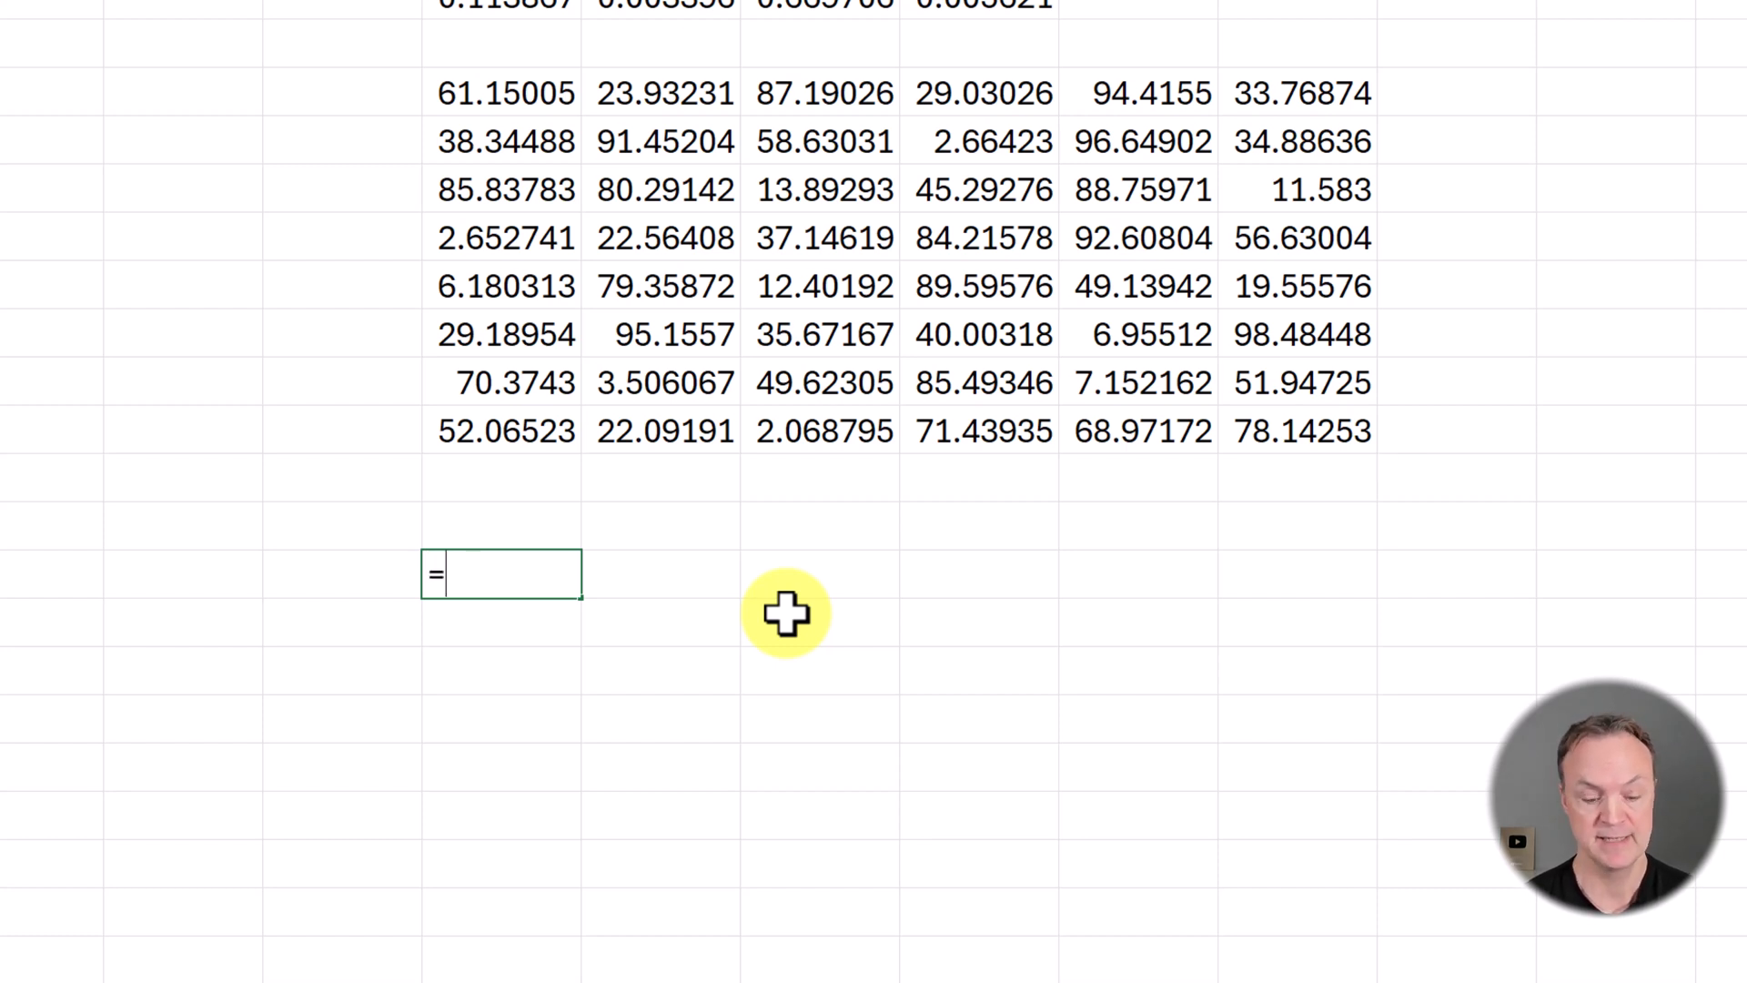
type("RAND")
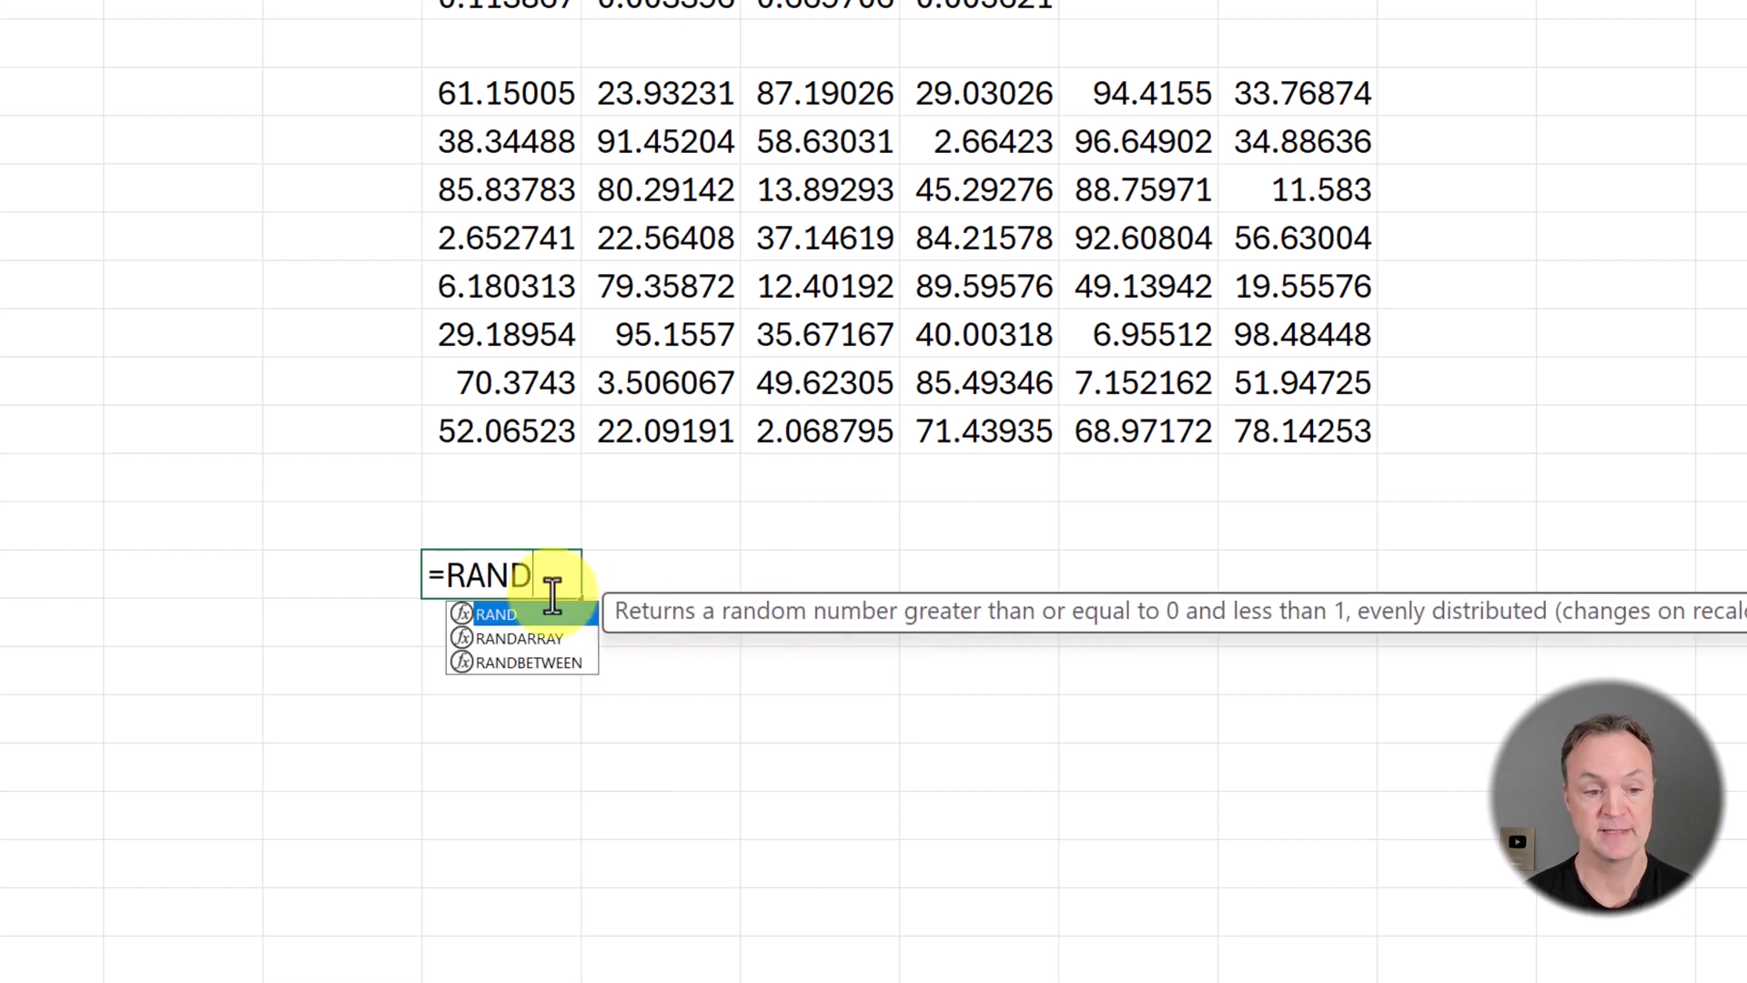
type("()")
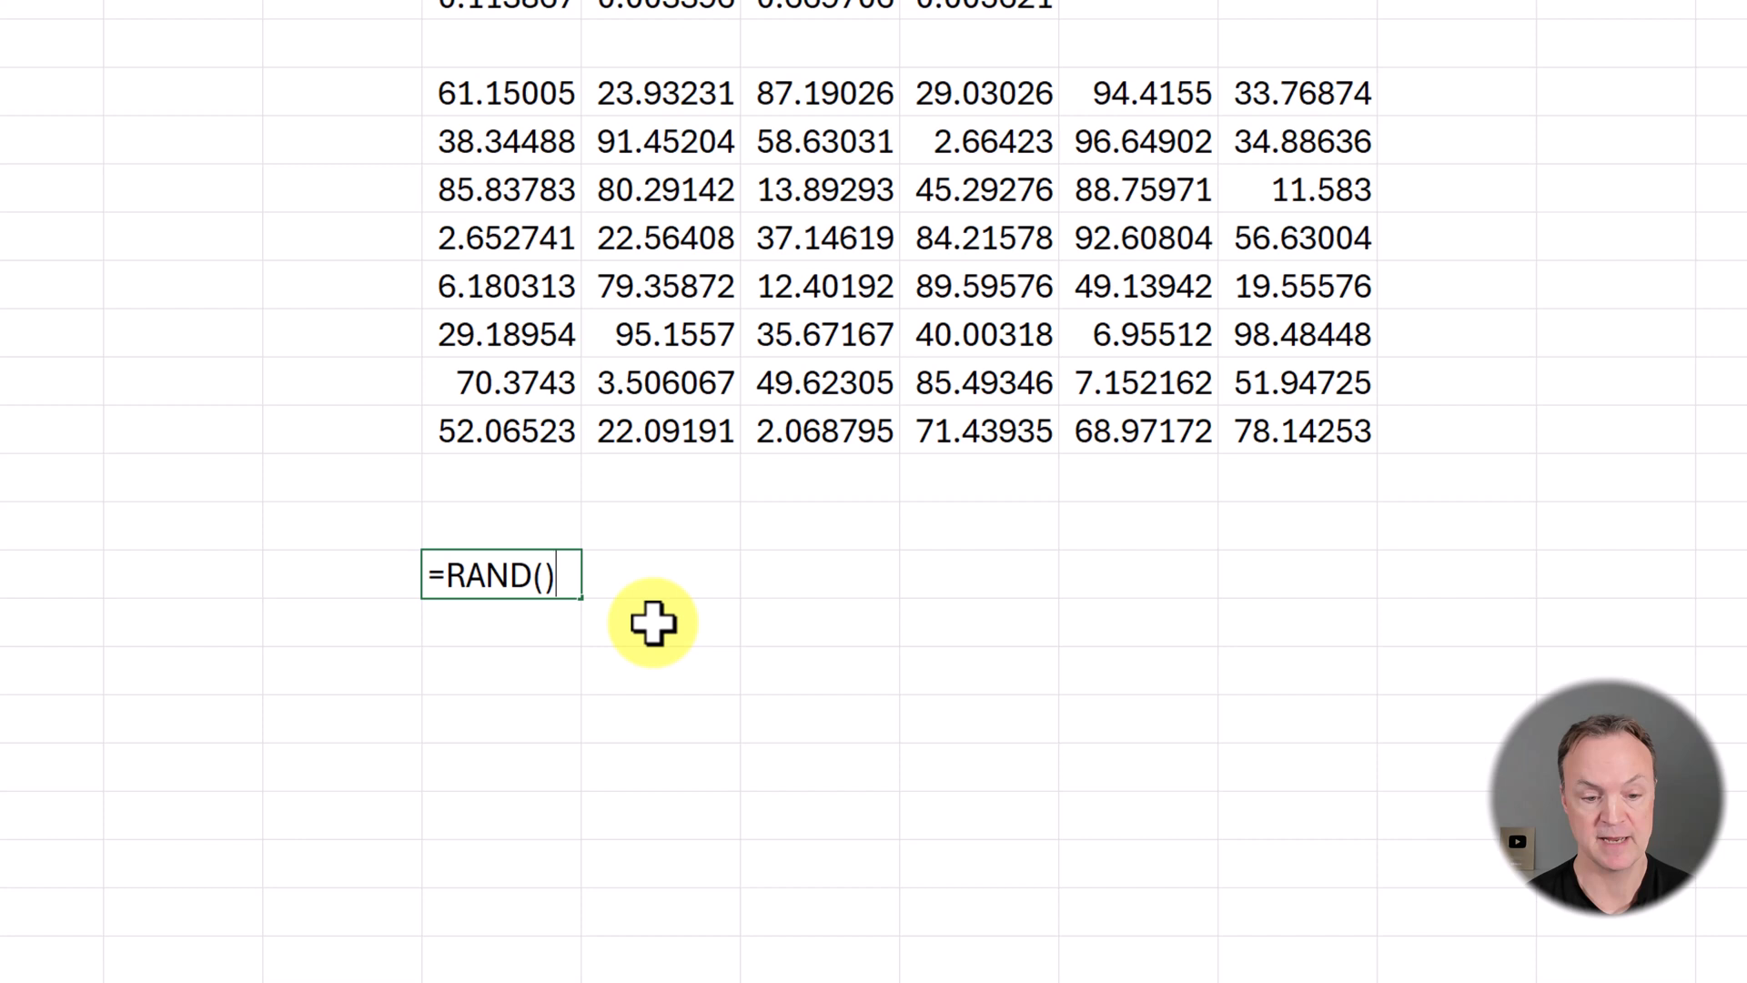
type("*")
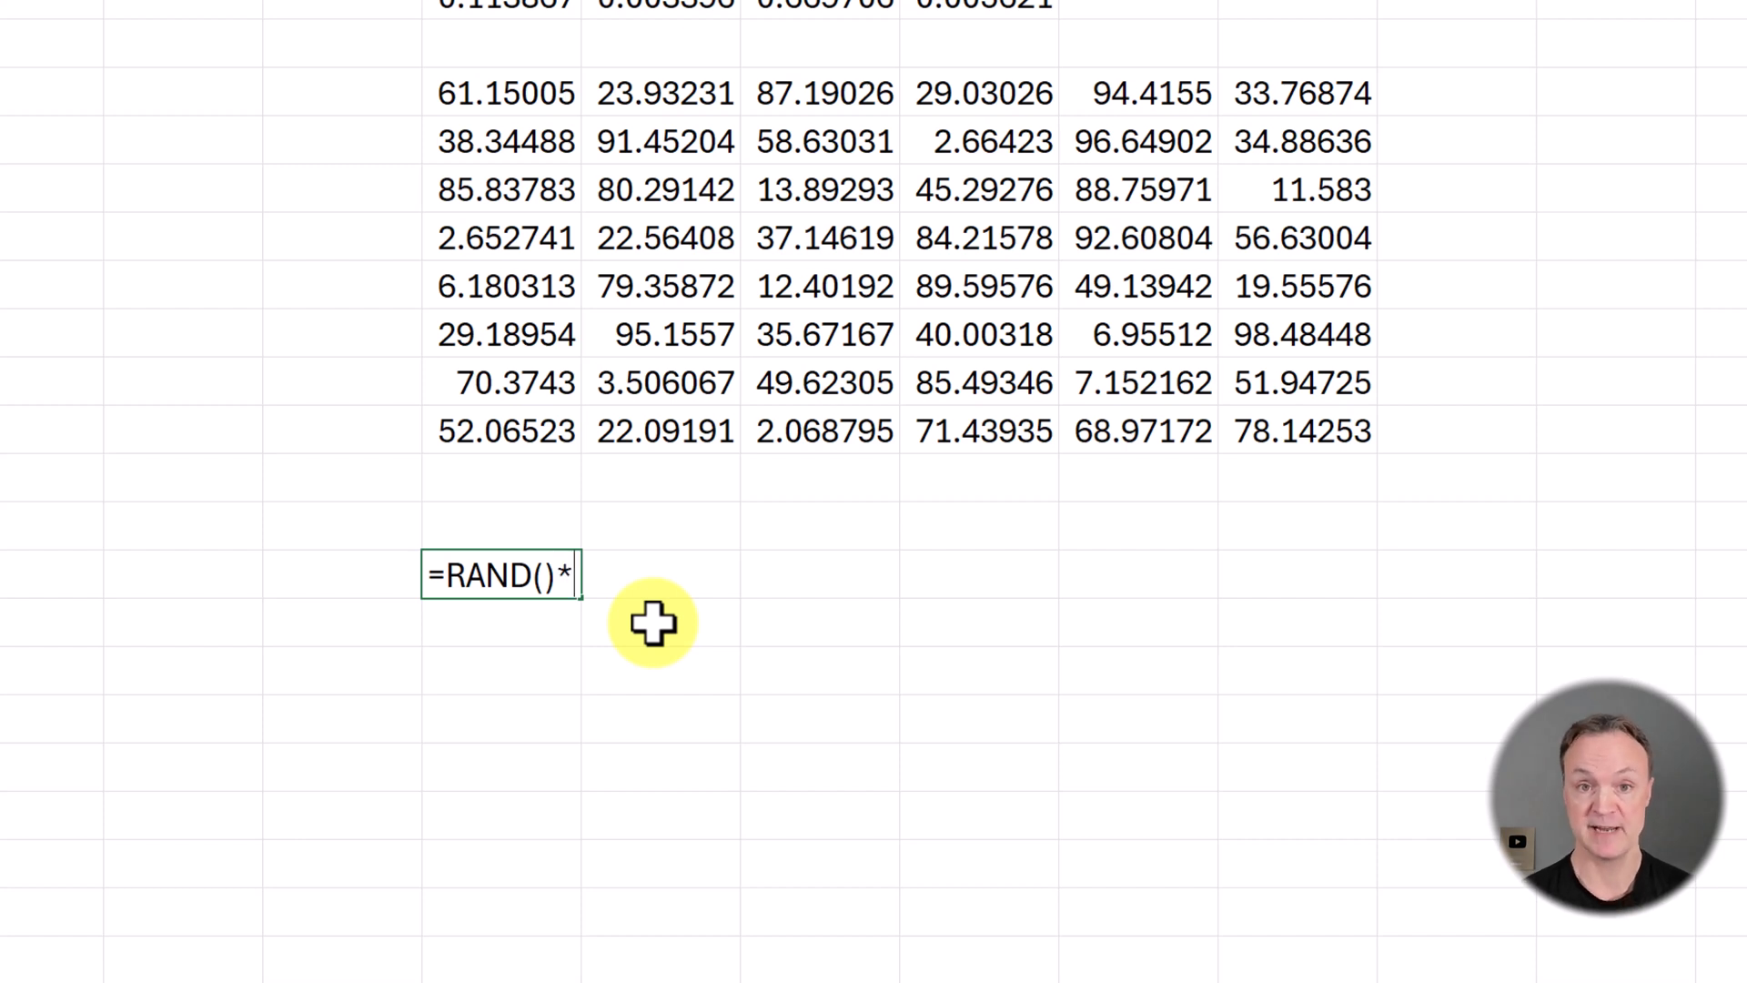
type("(")
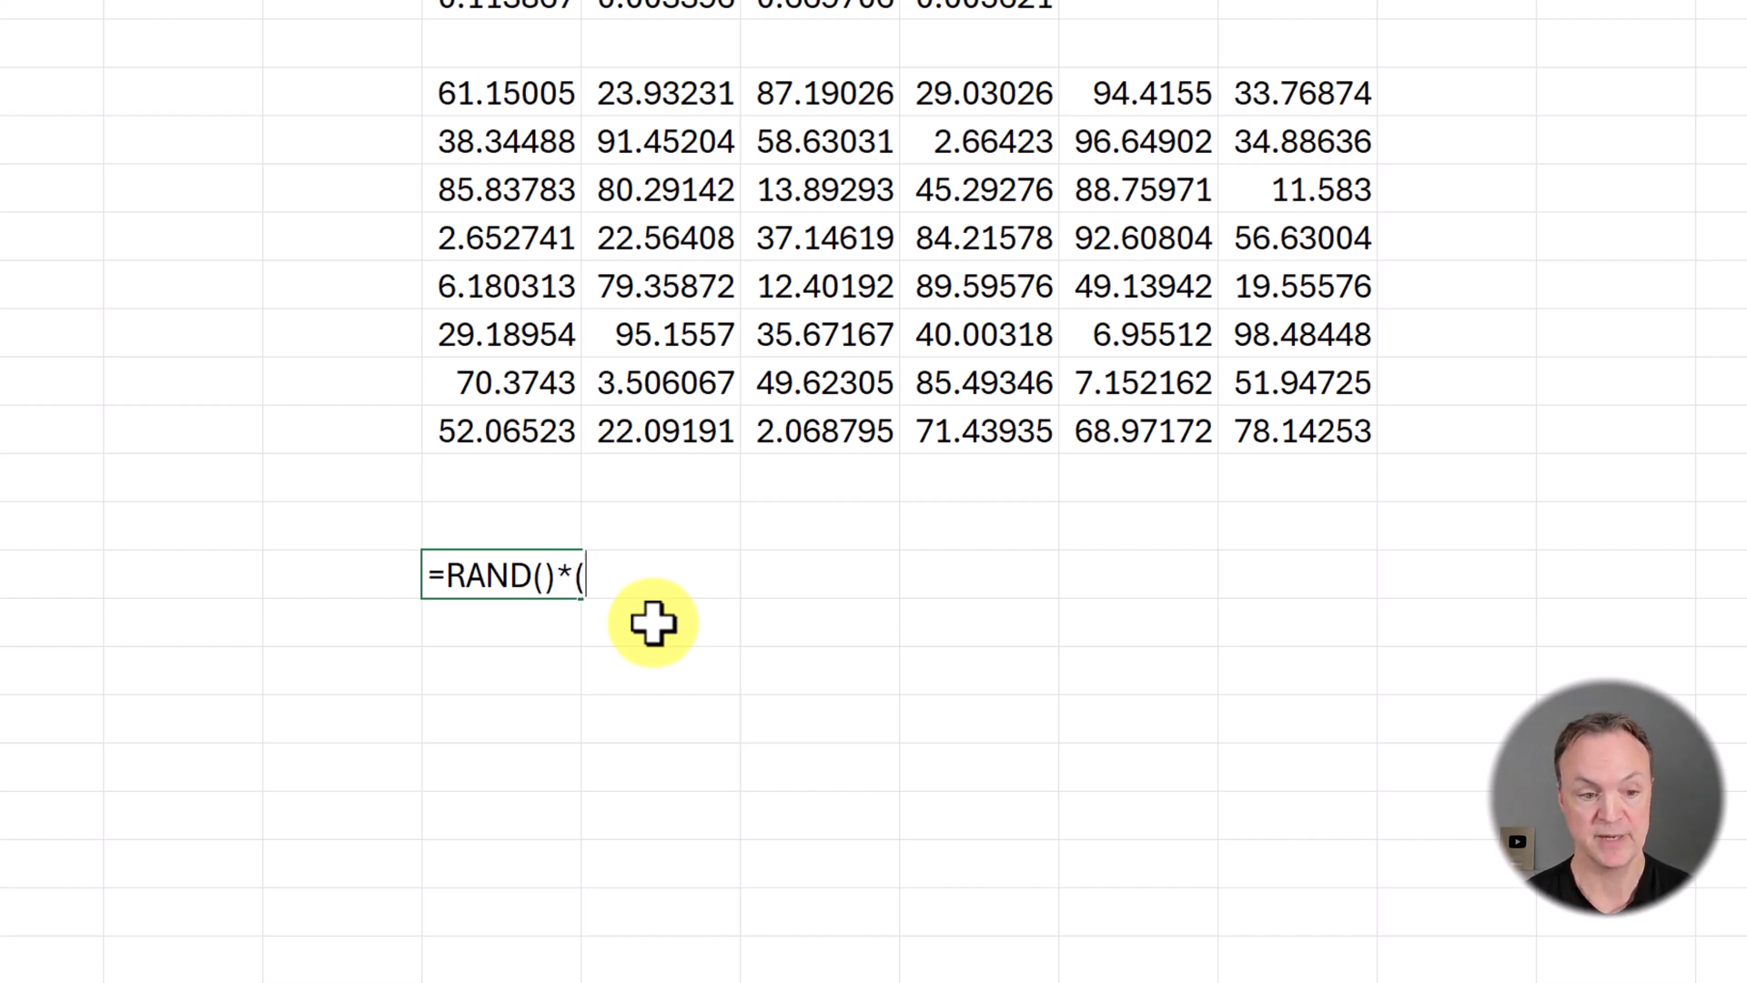
type("2")
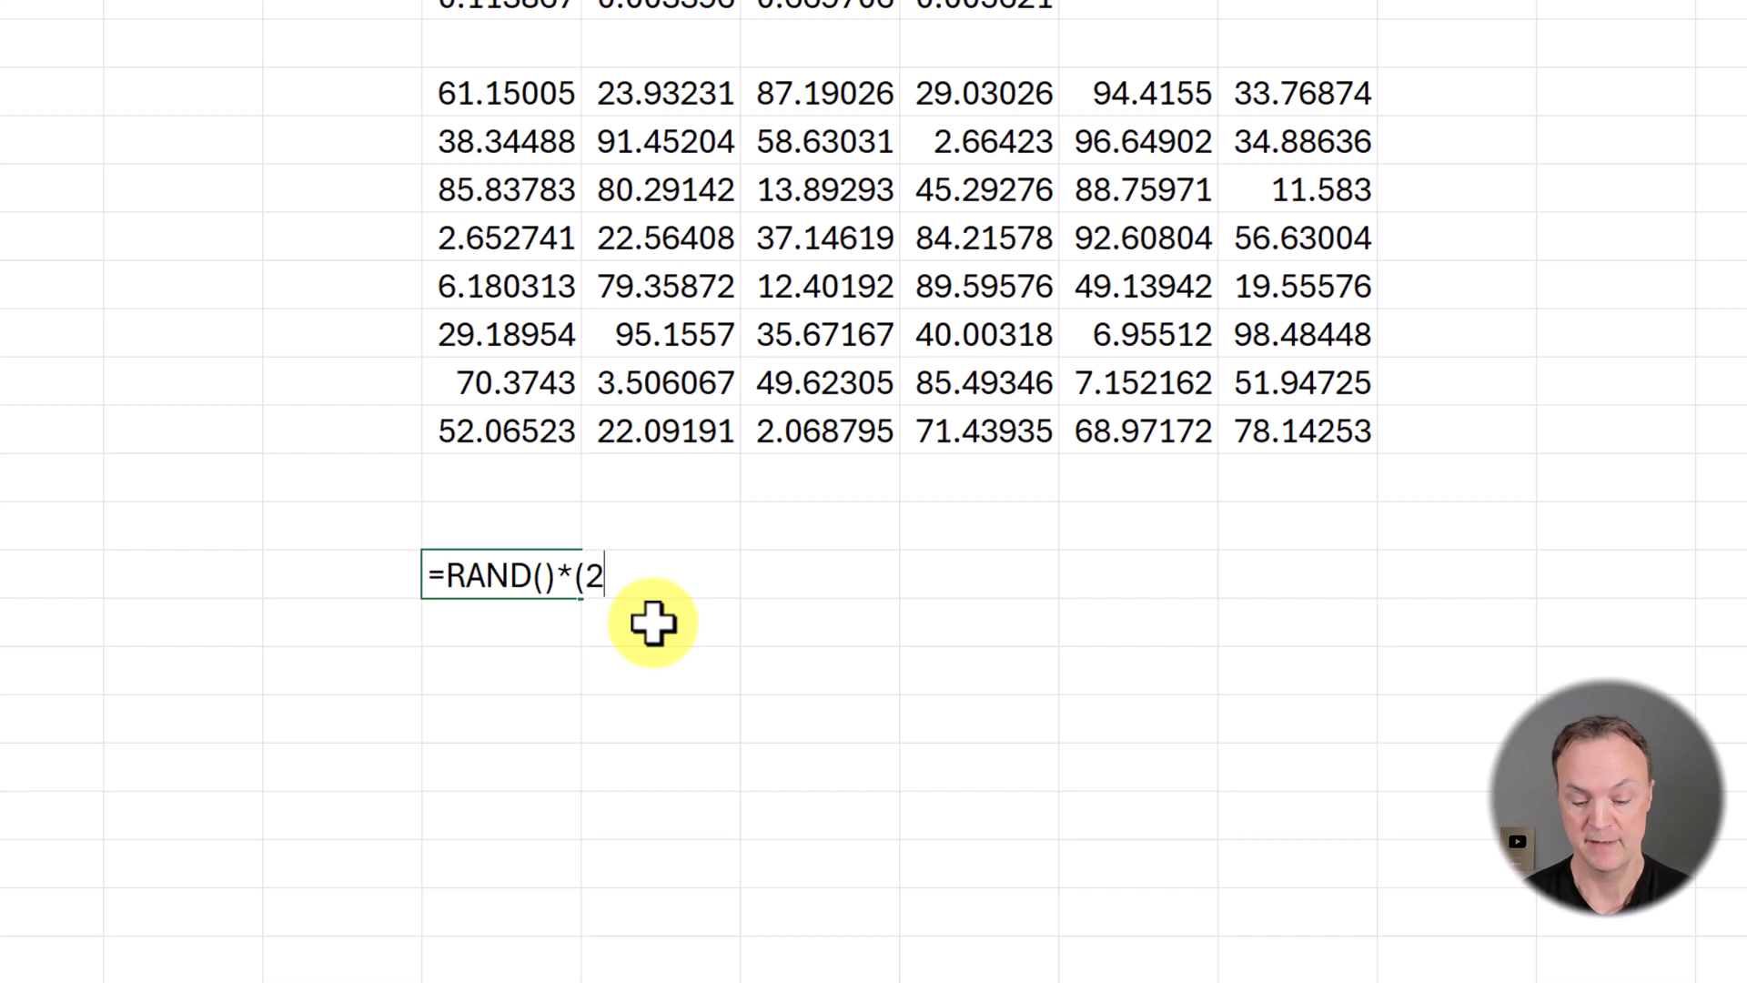
type("5-5")
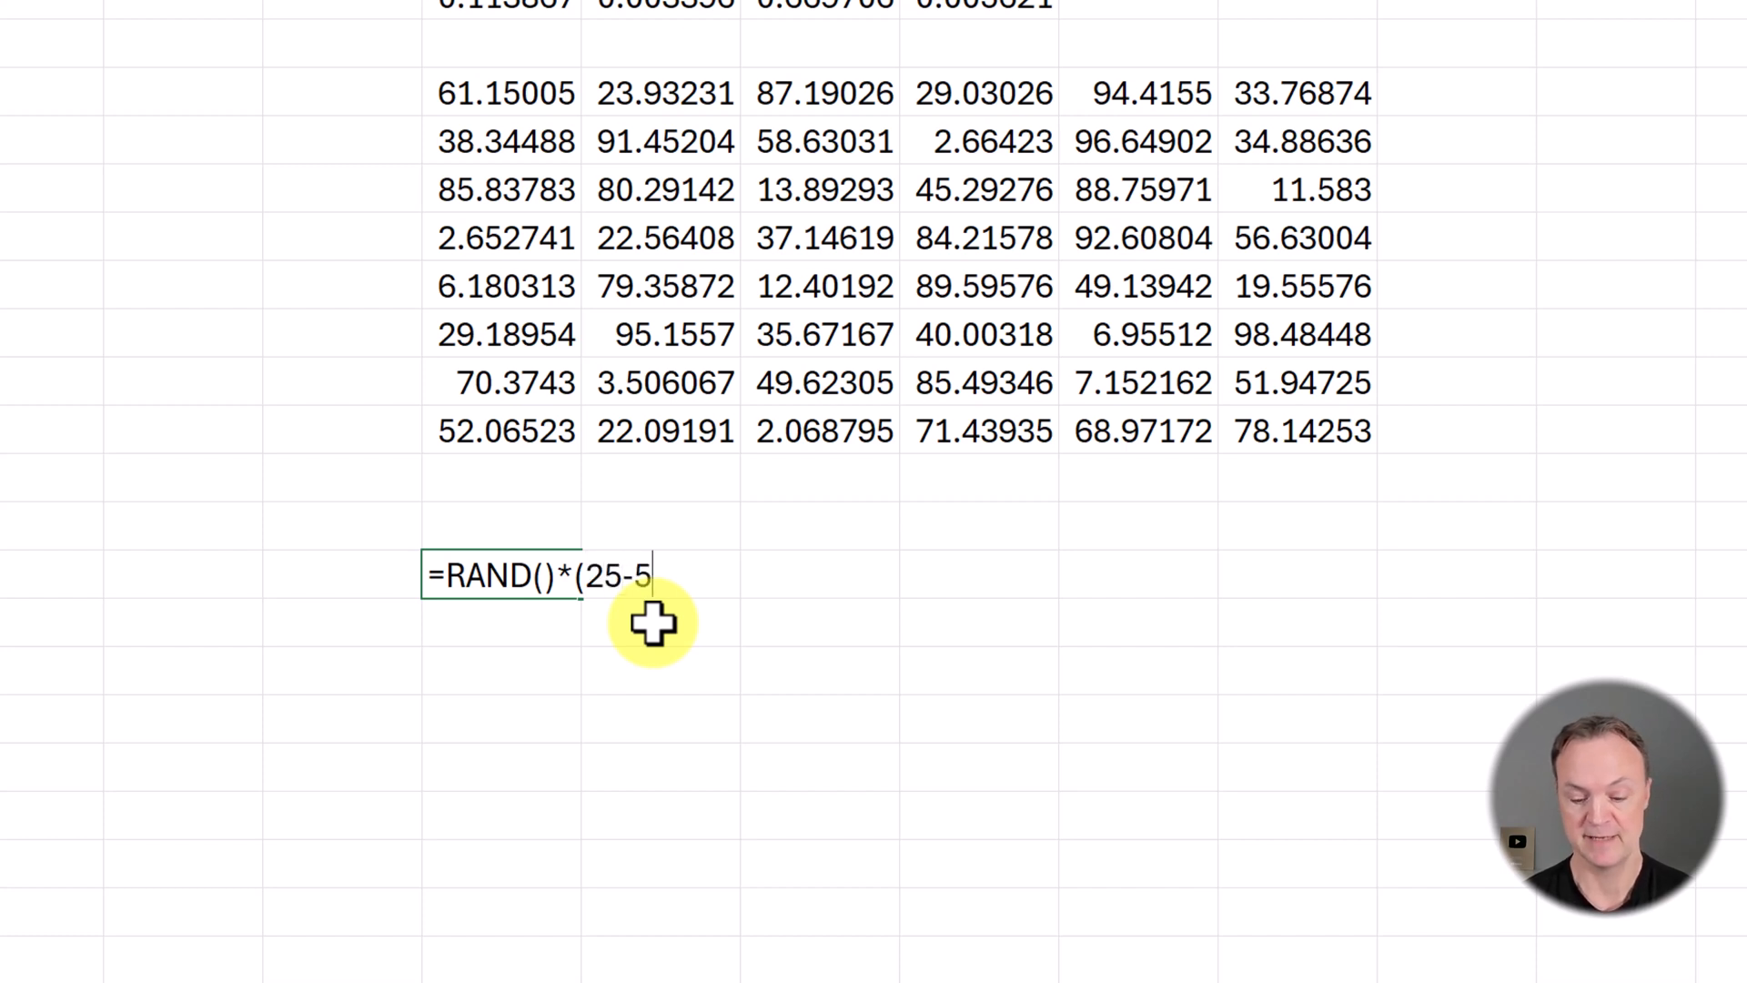
type(")+")
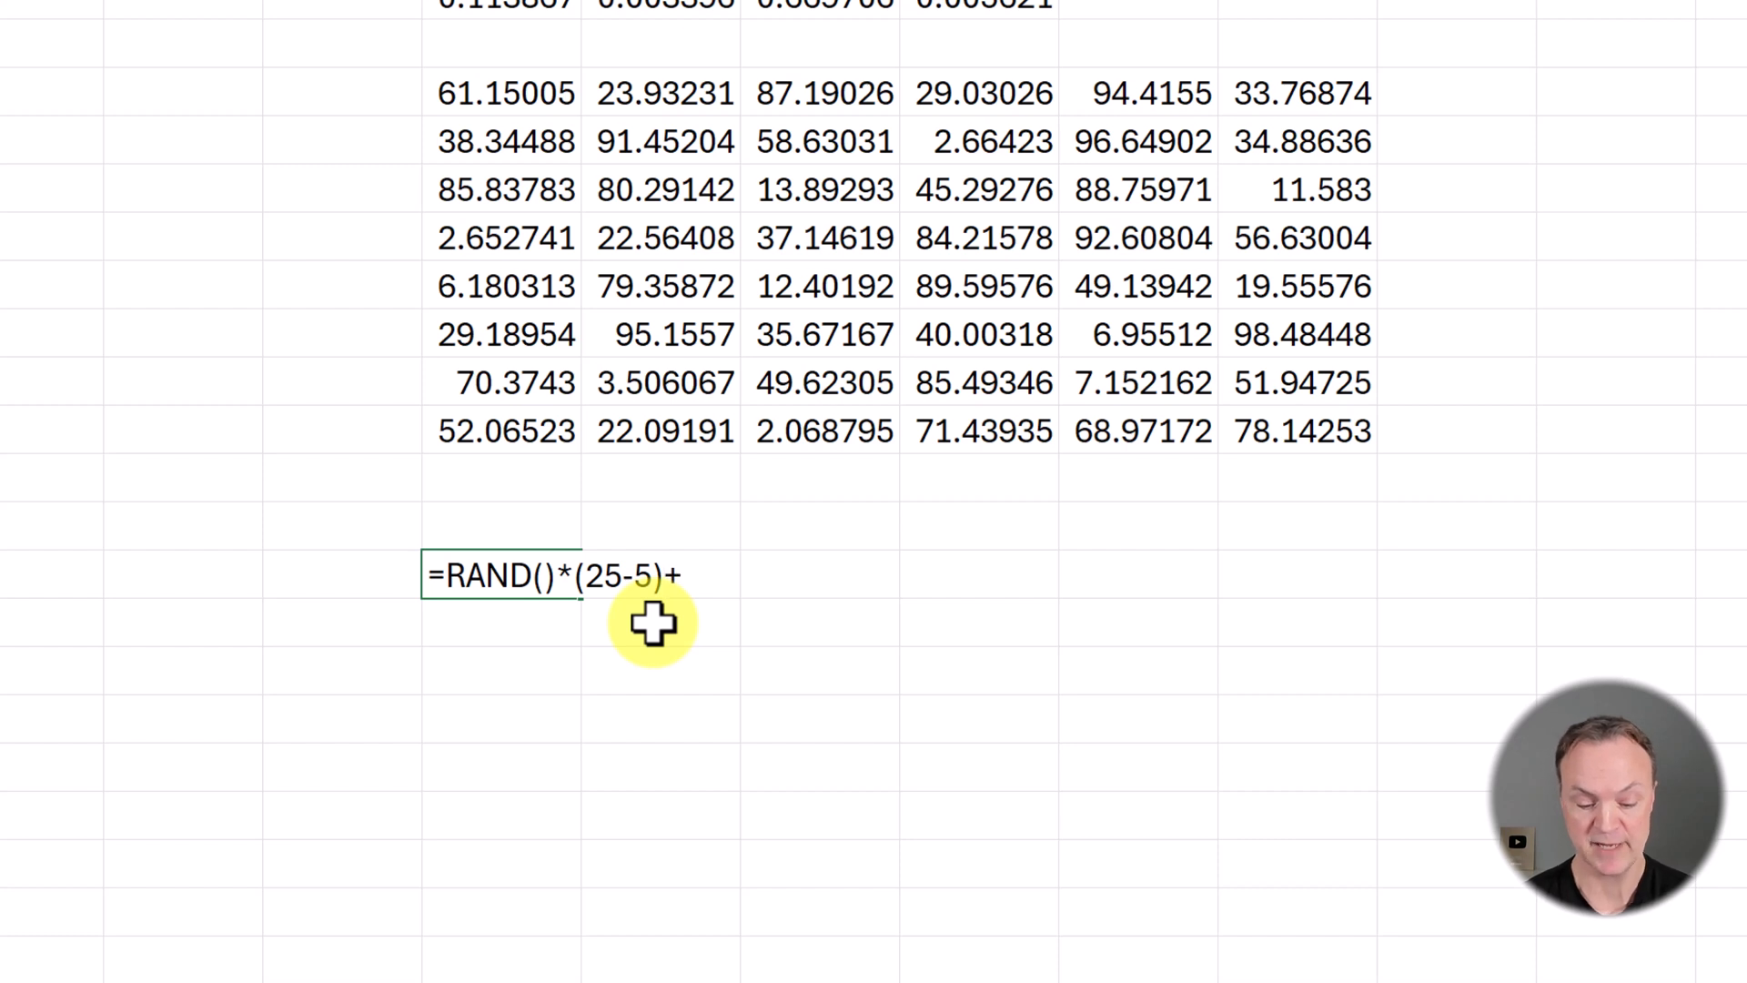
type("5")
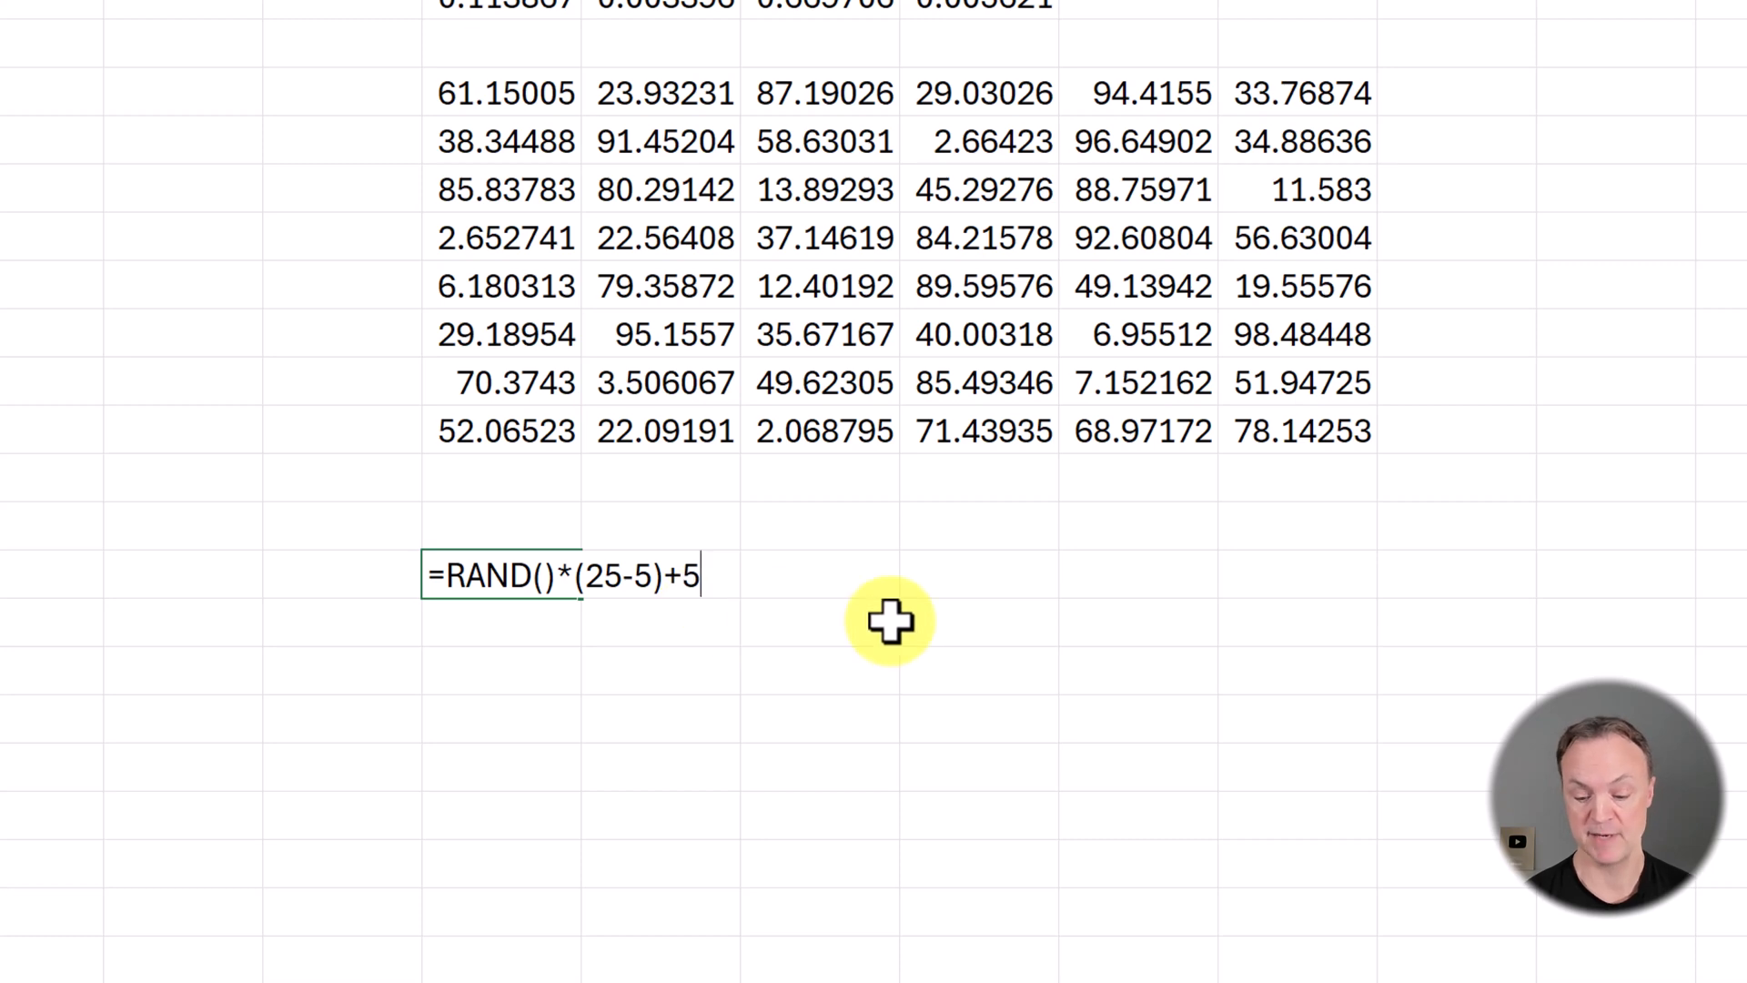
key("Return")
left_click(565, 575)
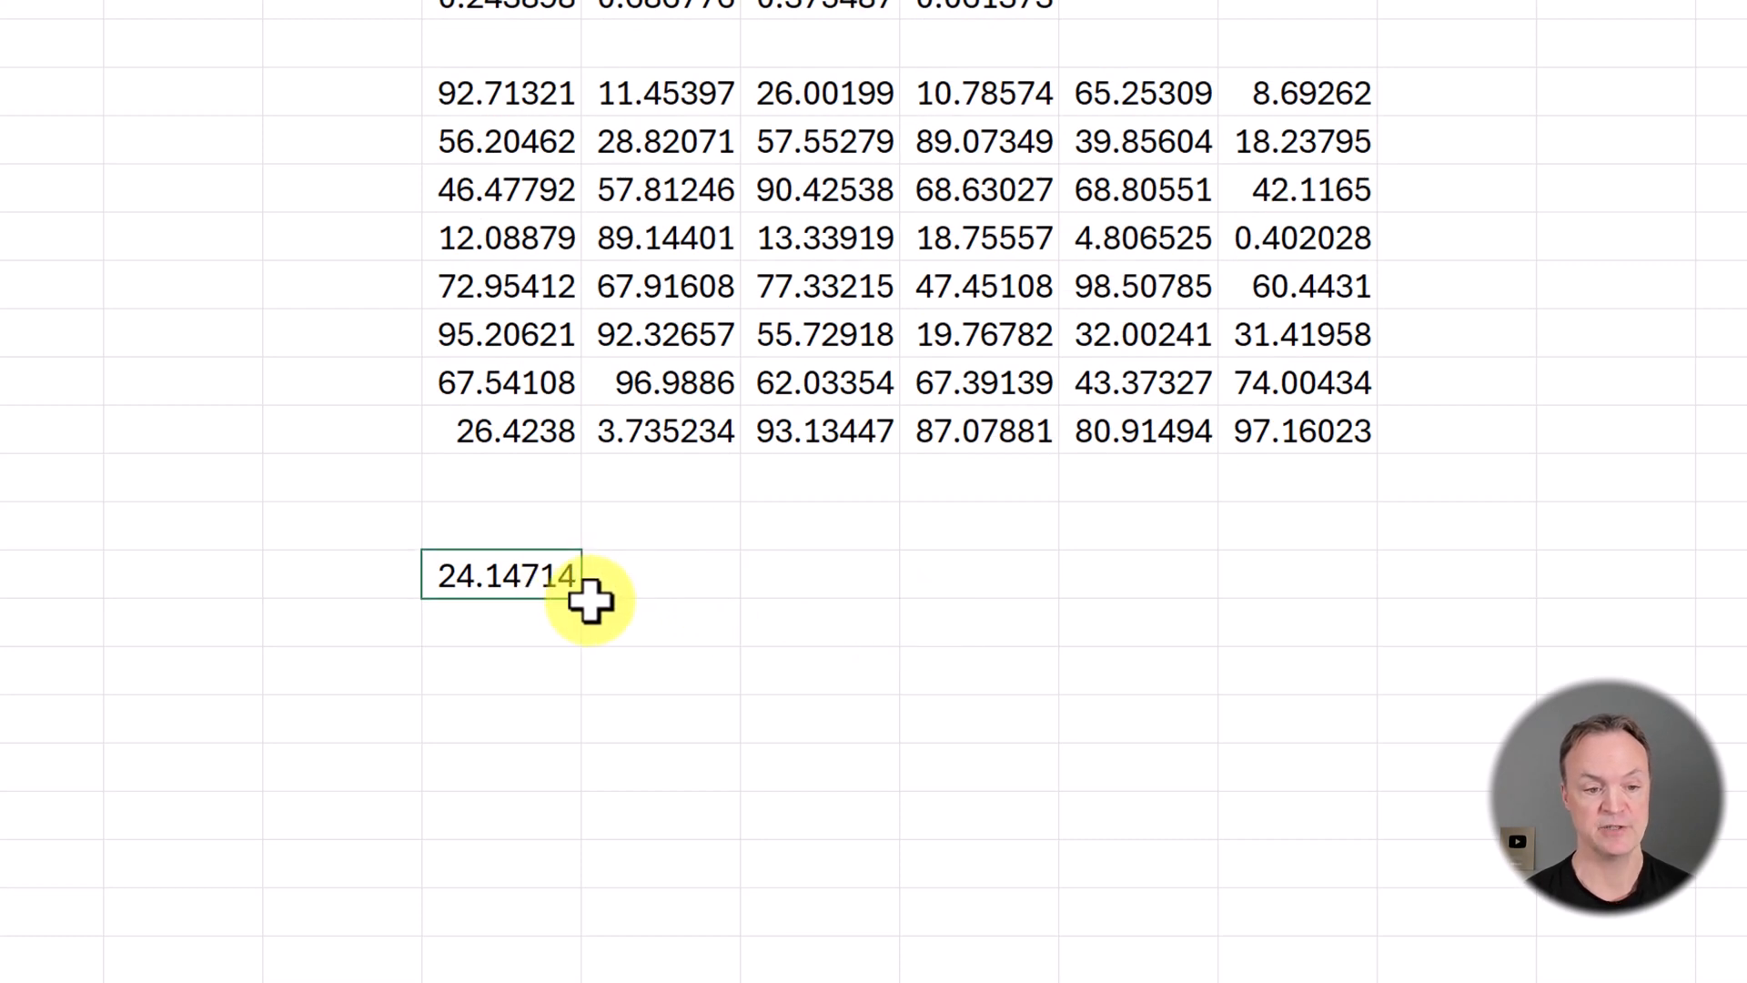
left_click_drag(580, 599, 1376, 598)
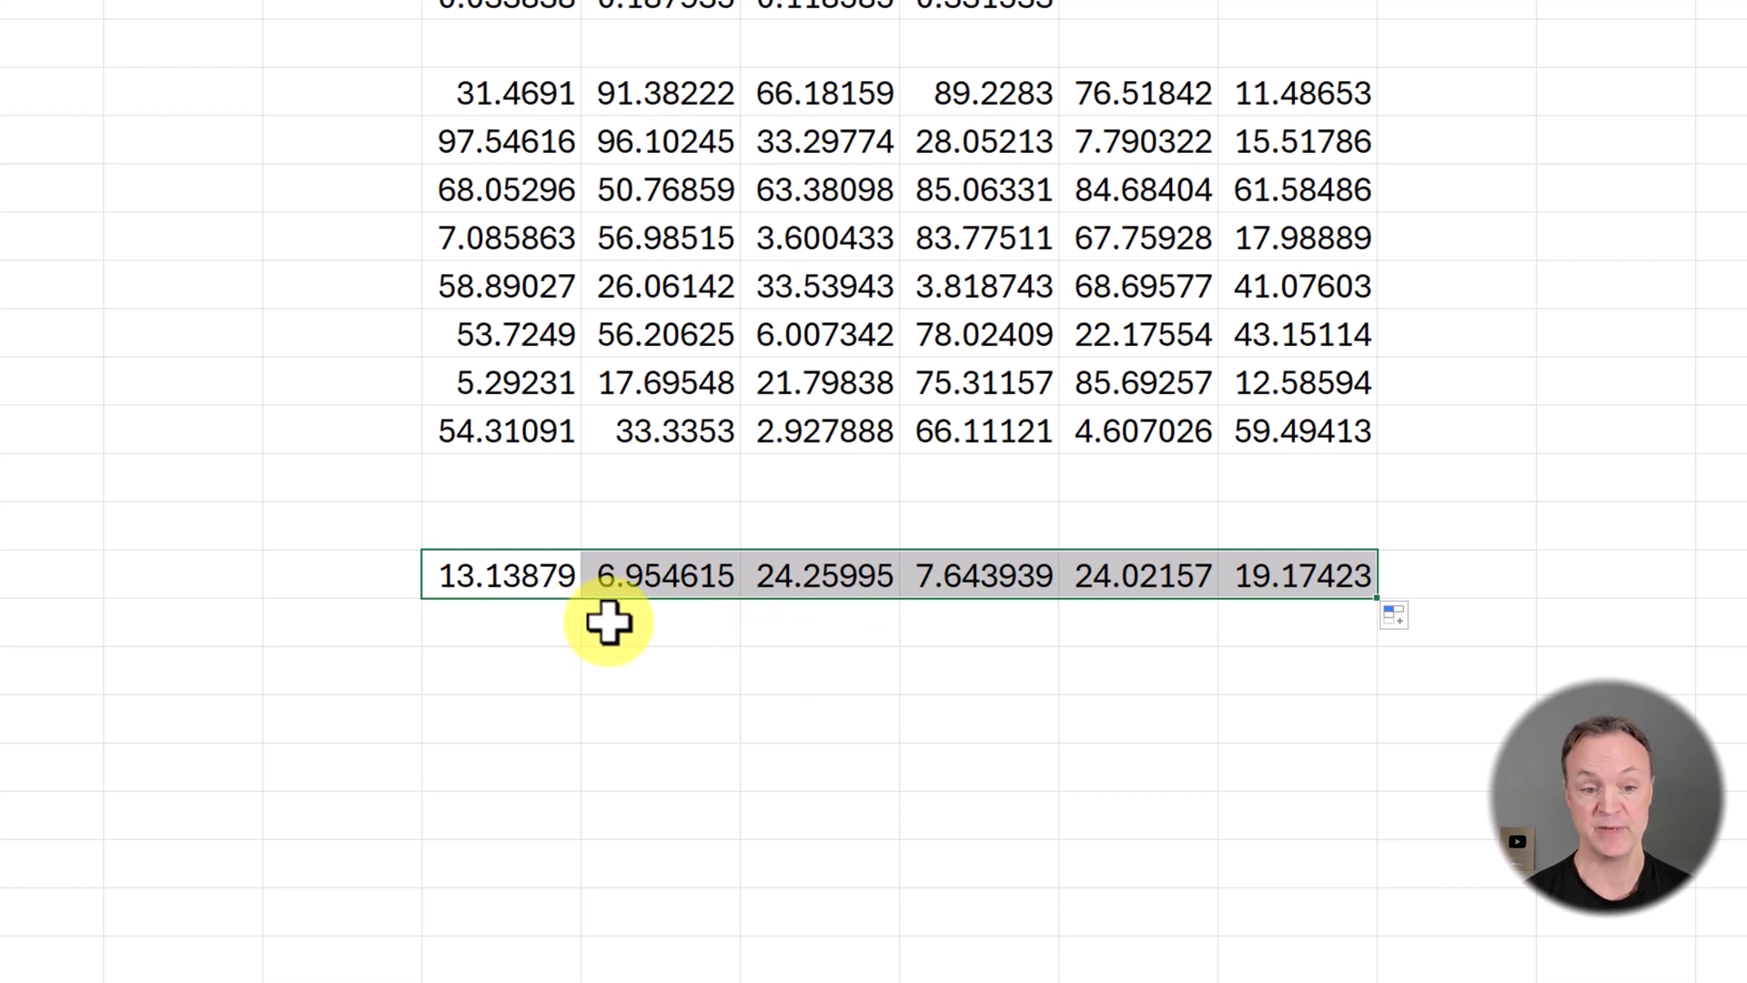
left_click_drag(1376, 599, 1376, 881)
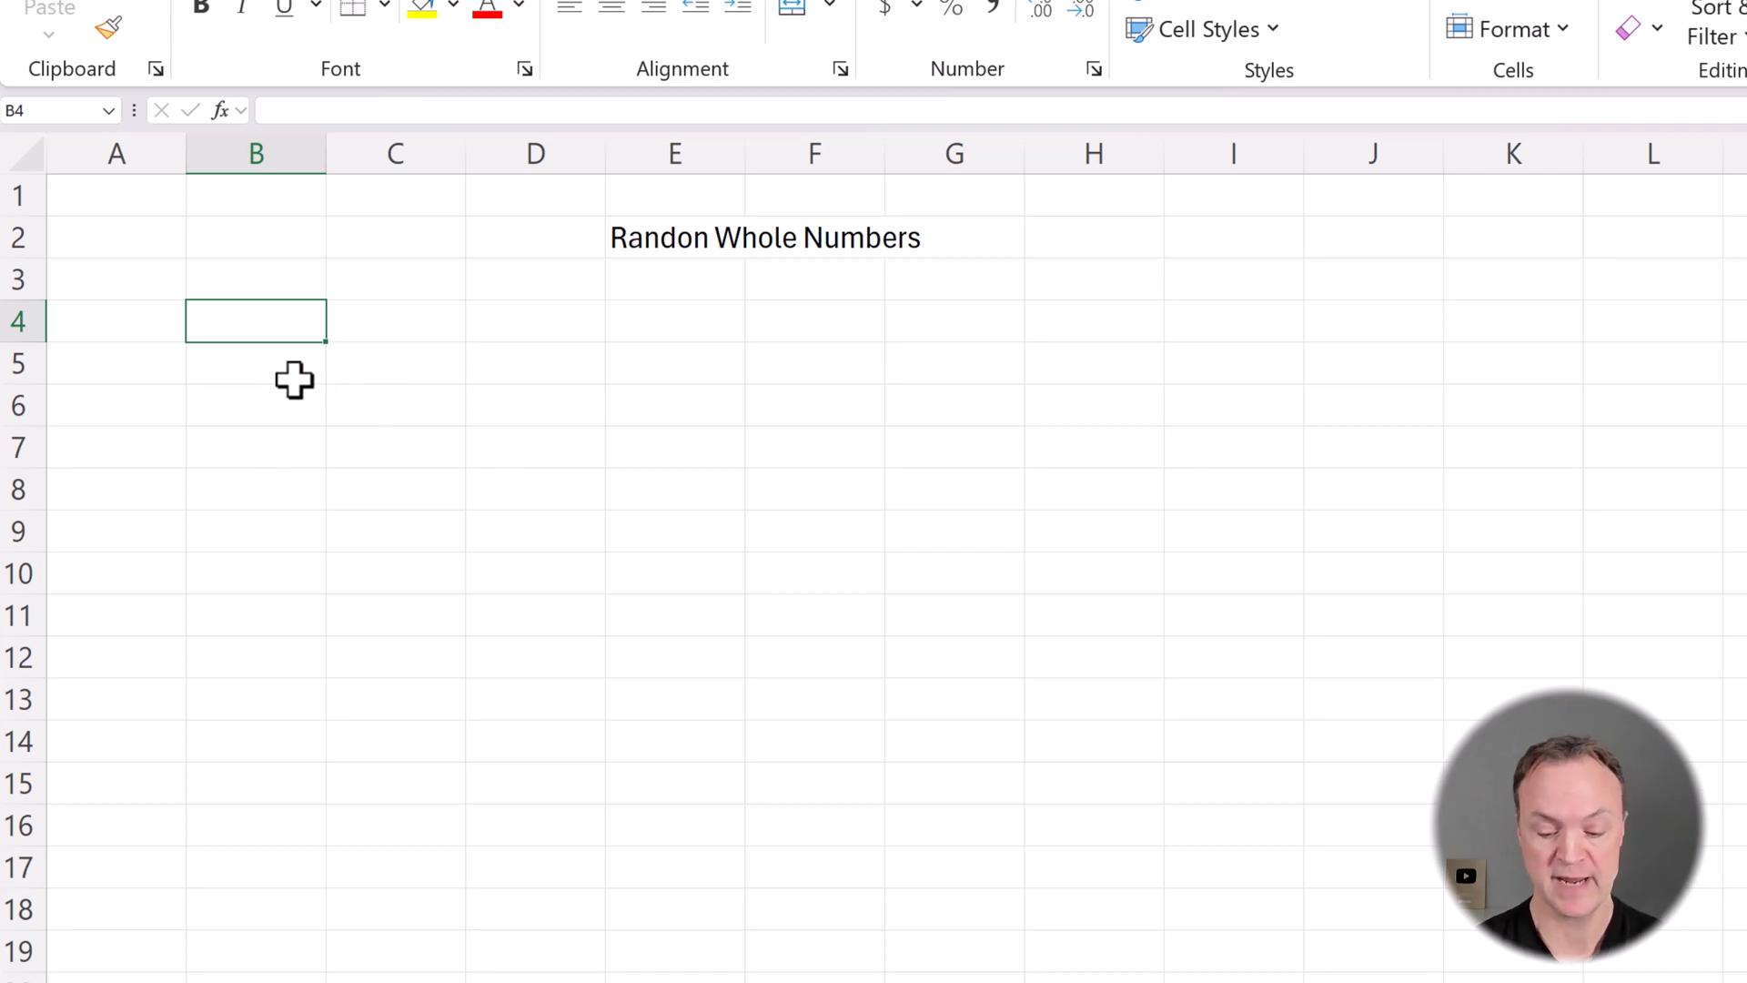
type("=RA")
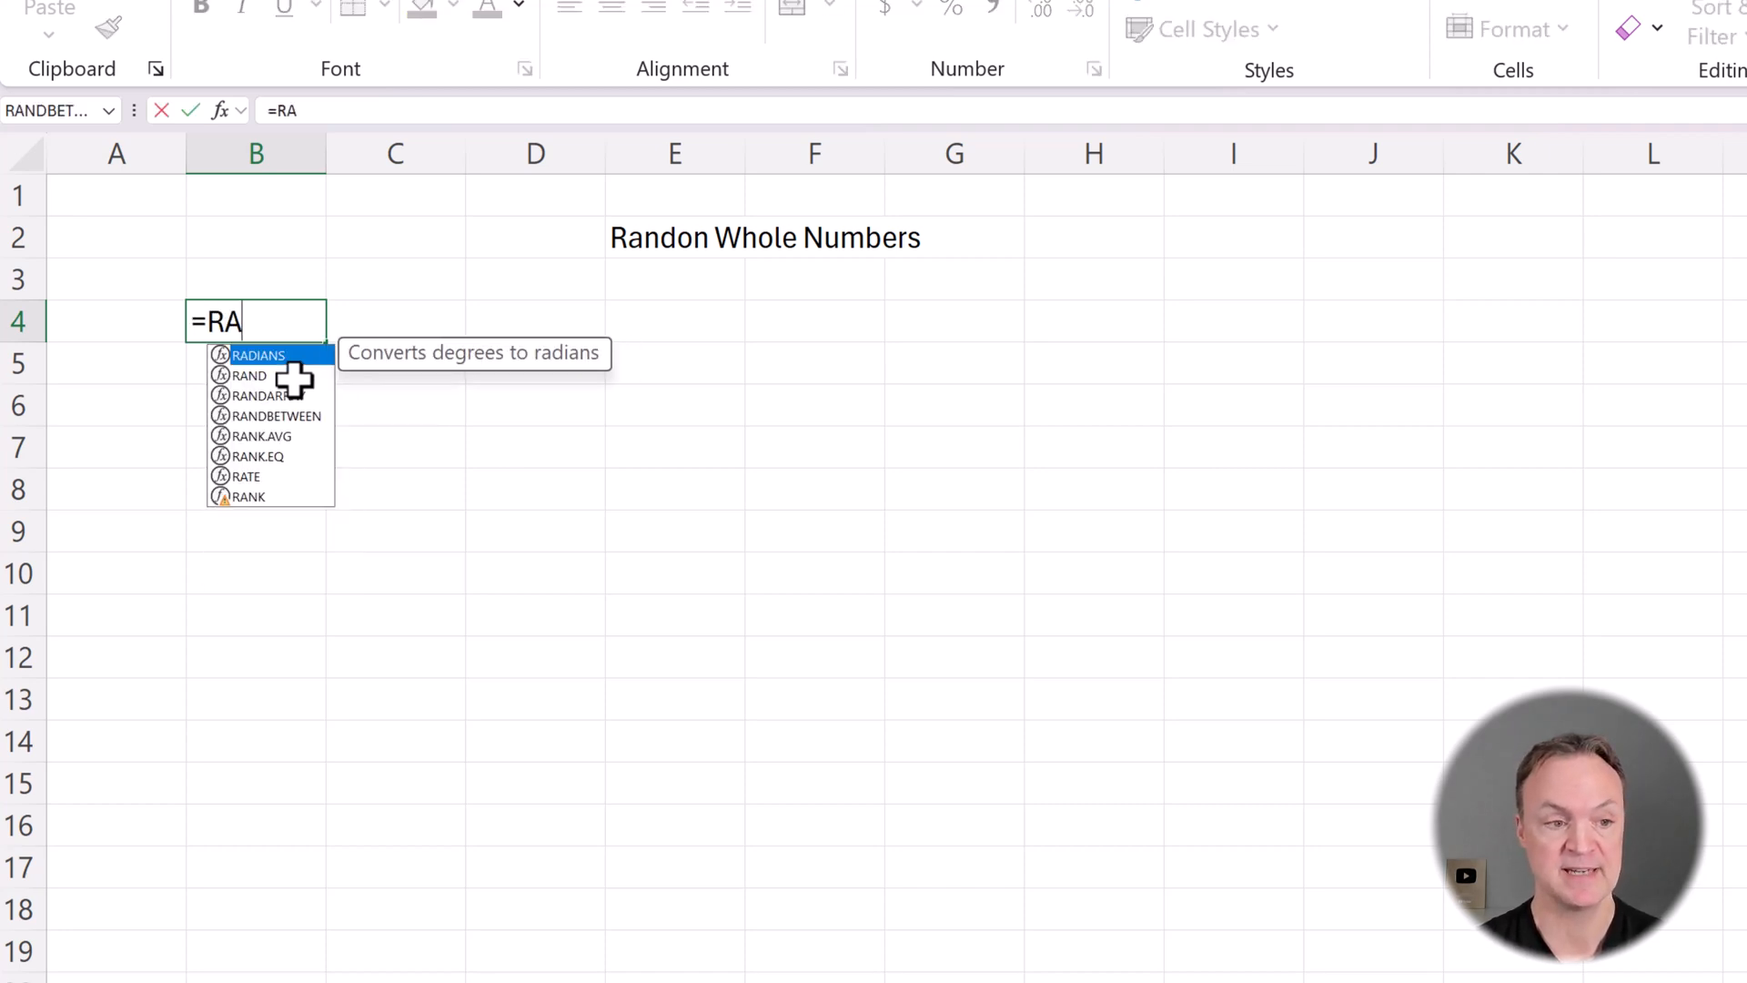
type("ND")
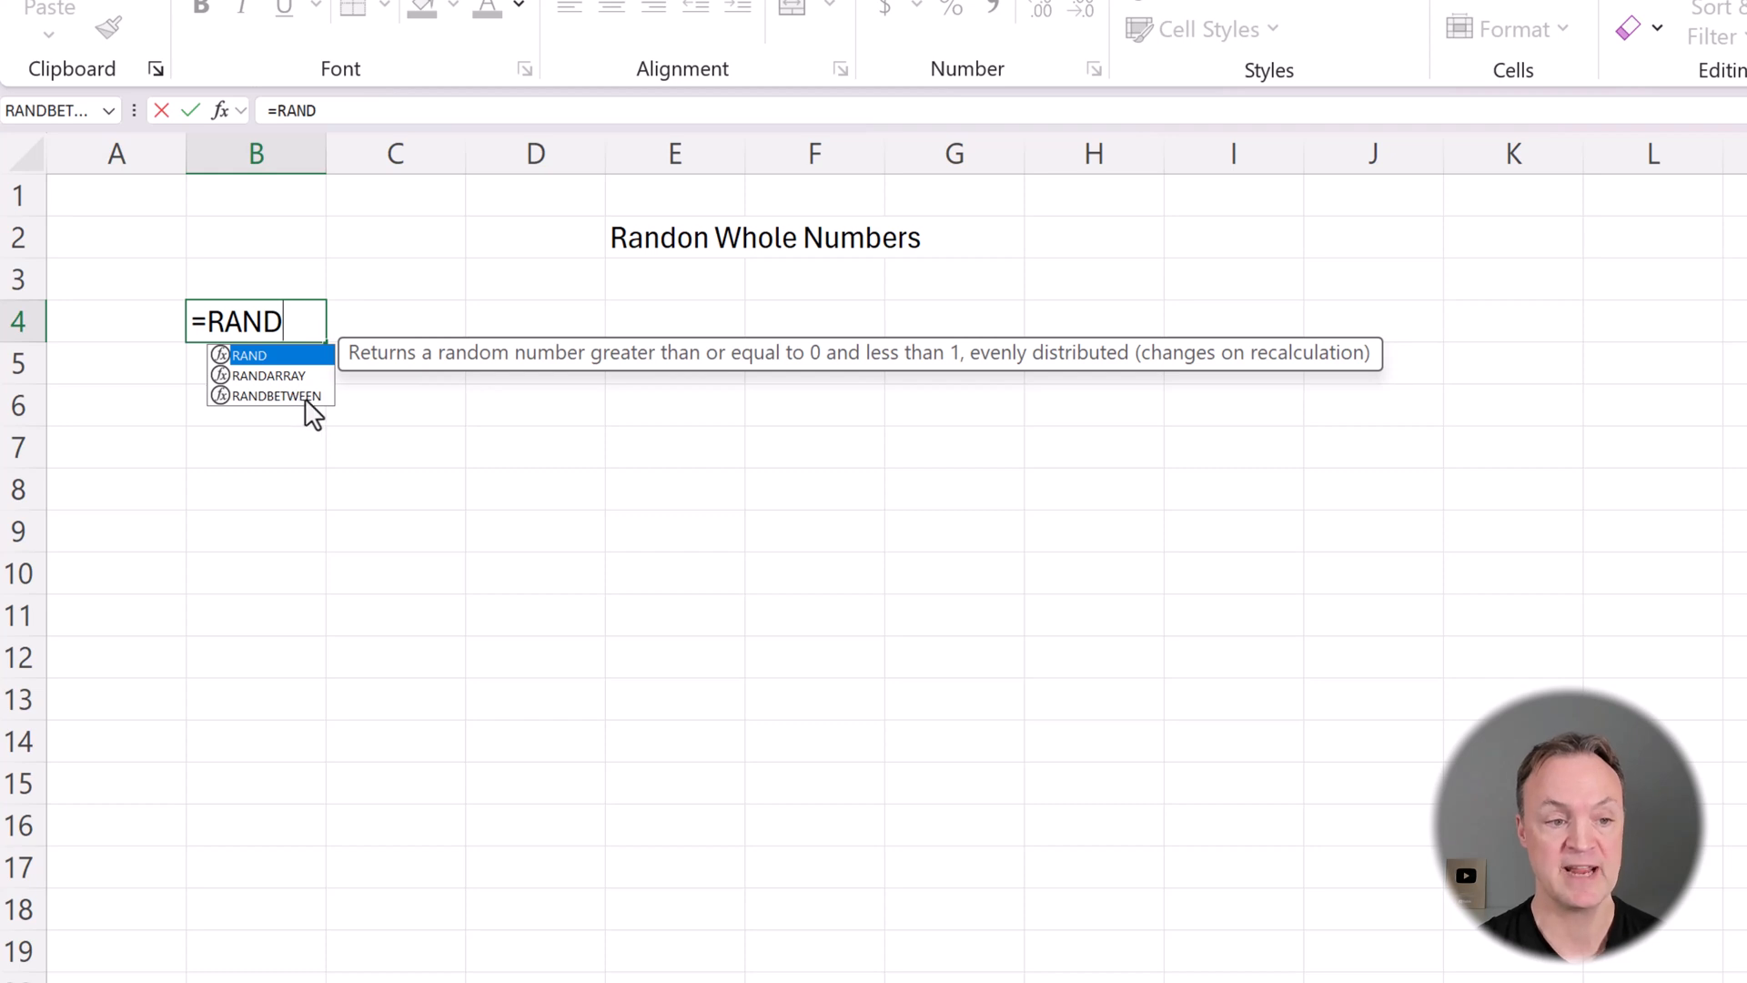
Enter =RANDBETWEEN(4,45) in B4 and fill it down to B9
left_click(293, 396)
double_click(286, 396)
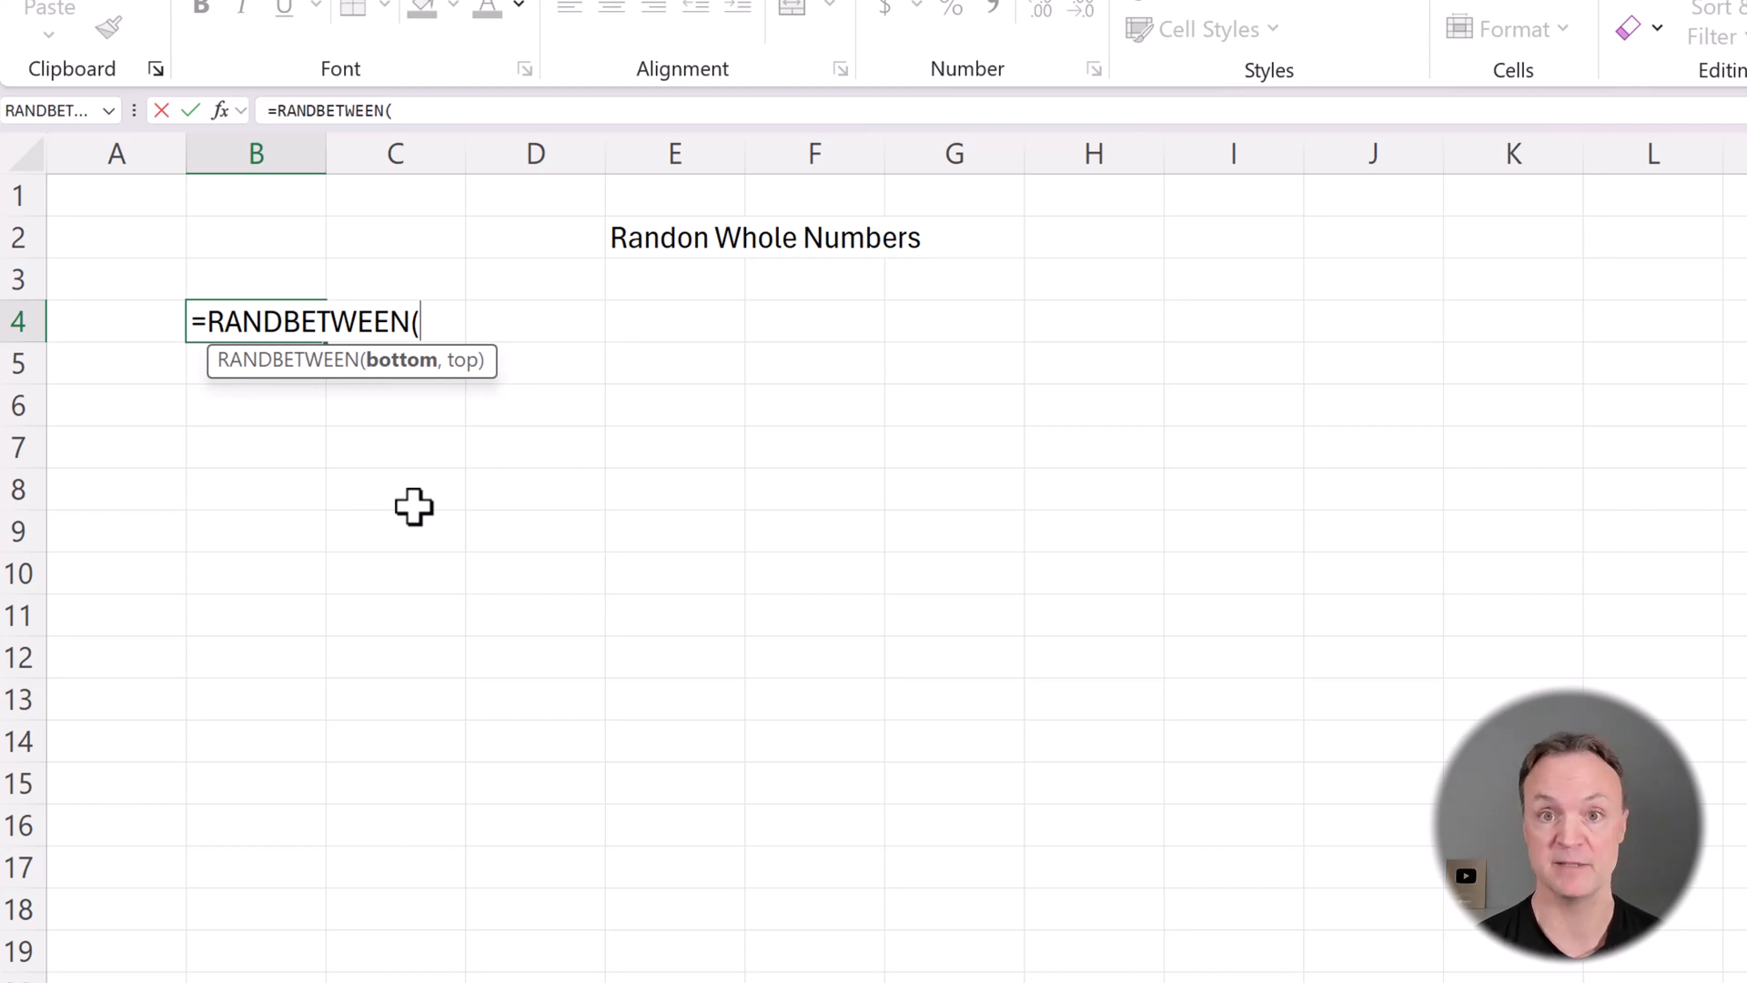
type("4")
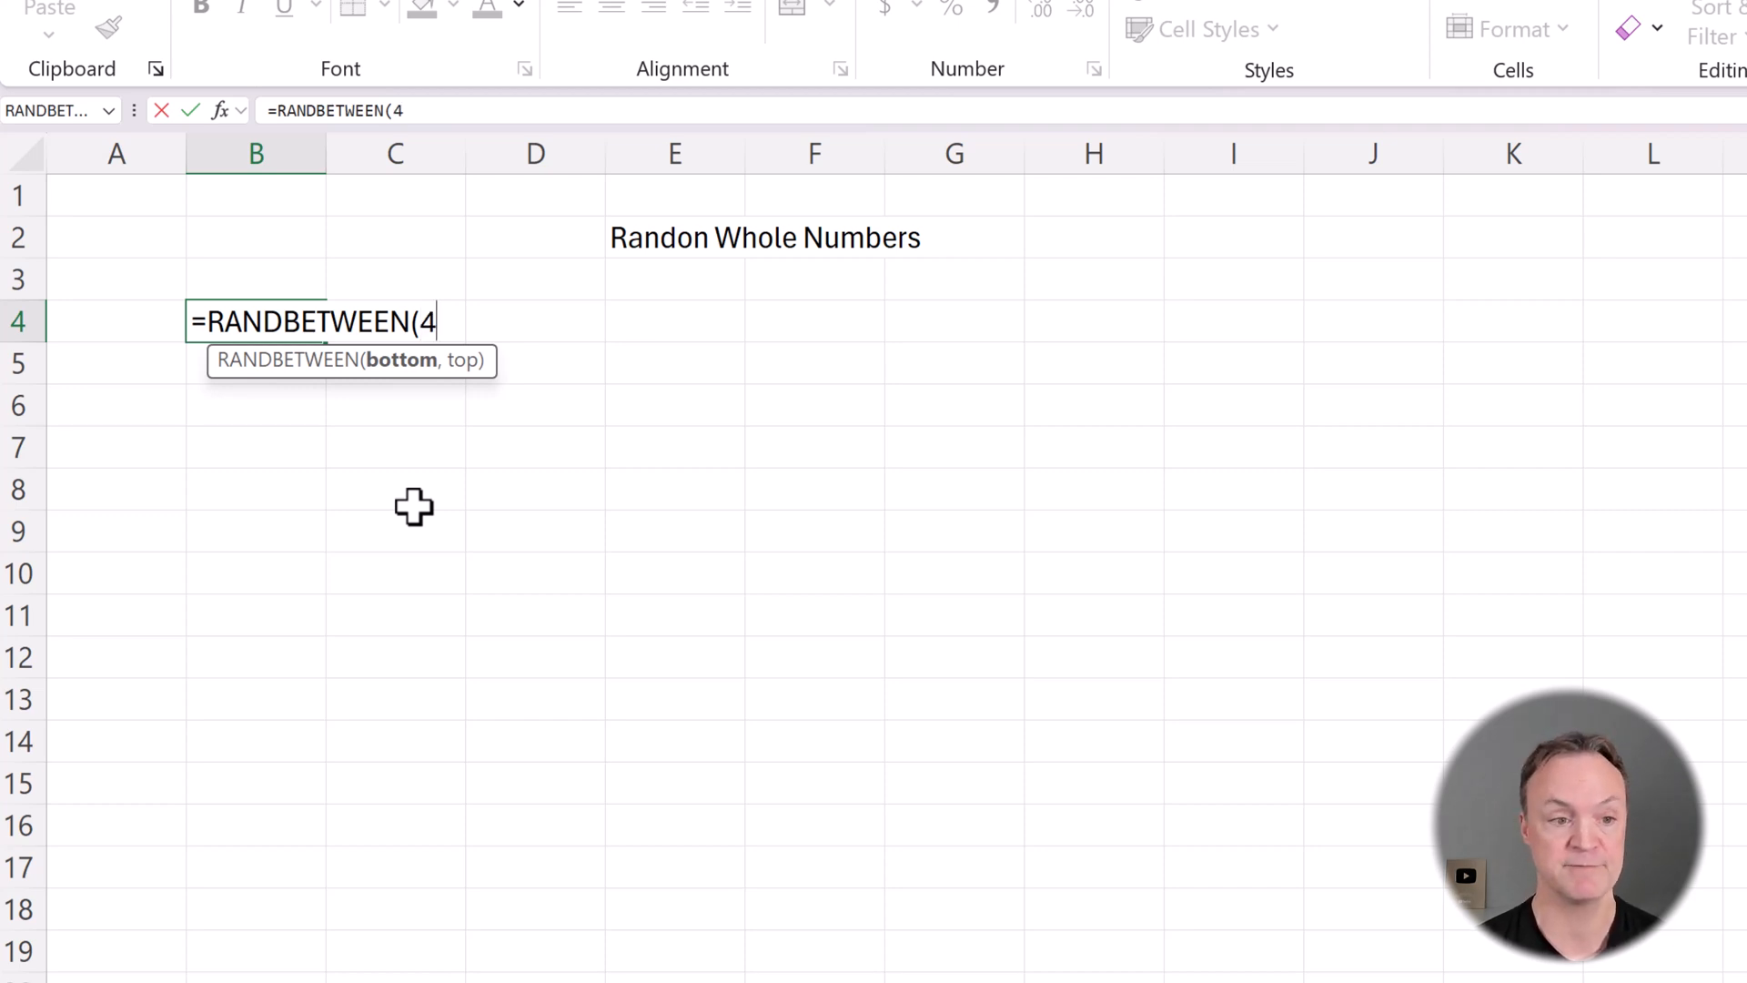
type(",")
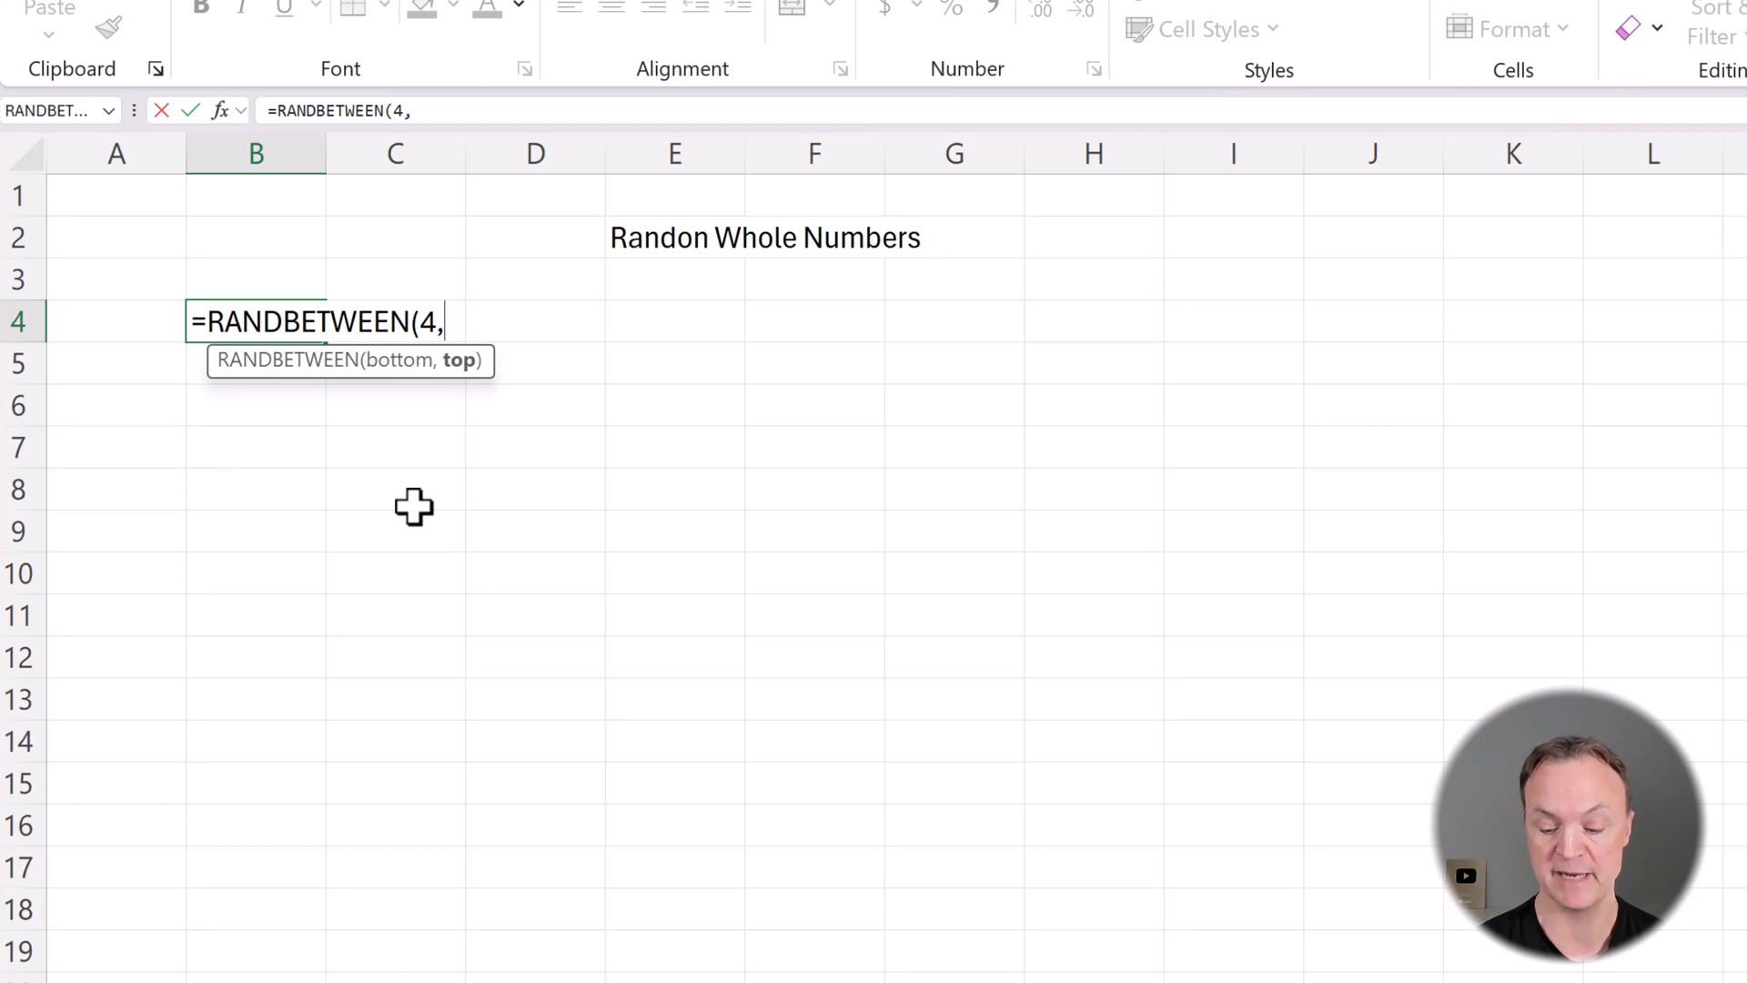
type("45)")
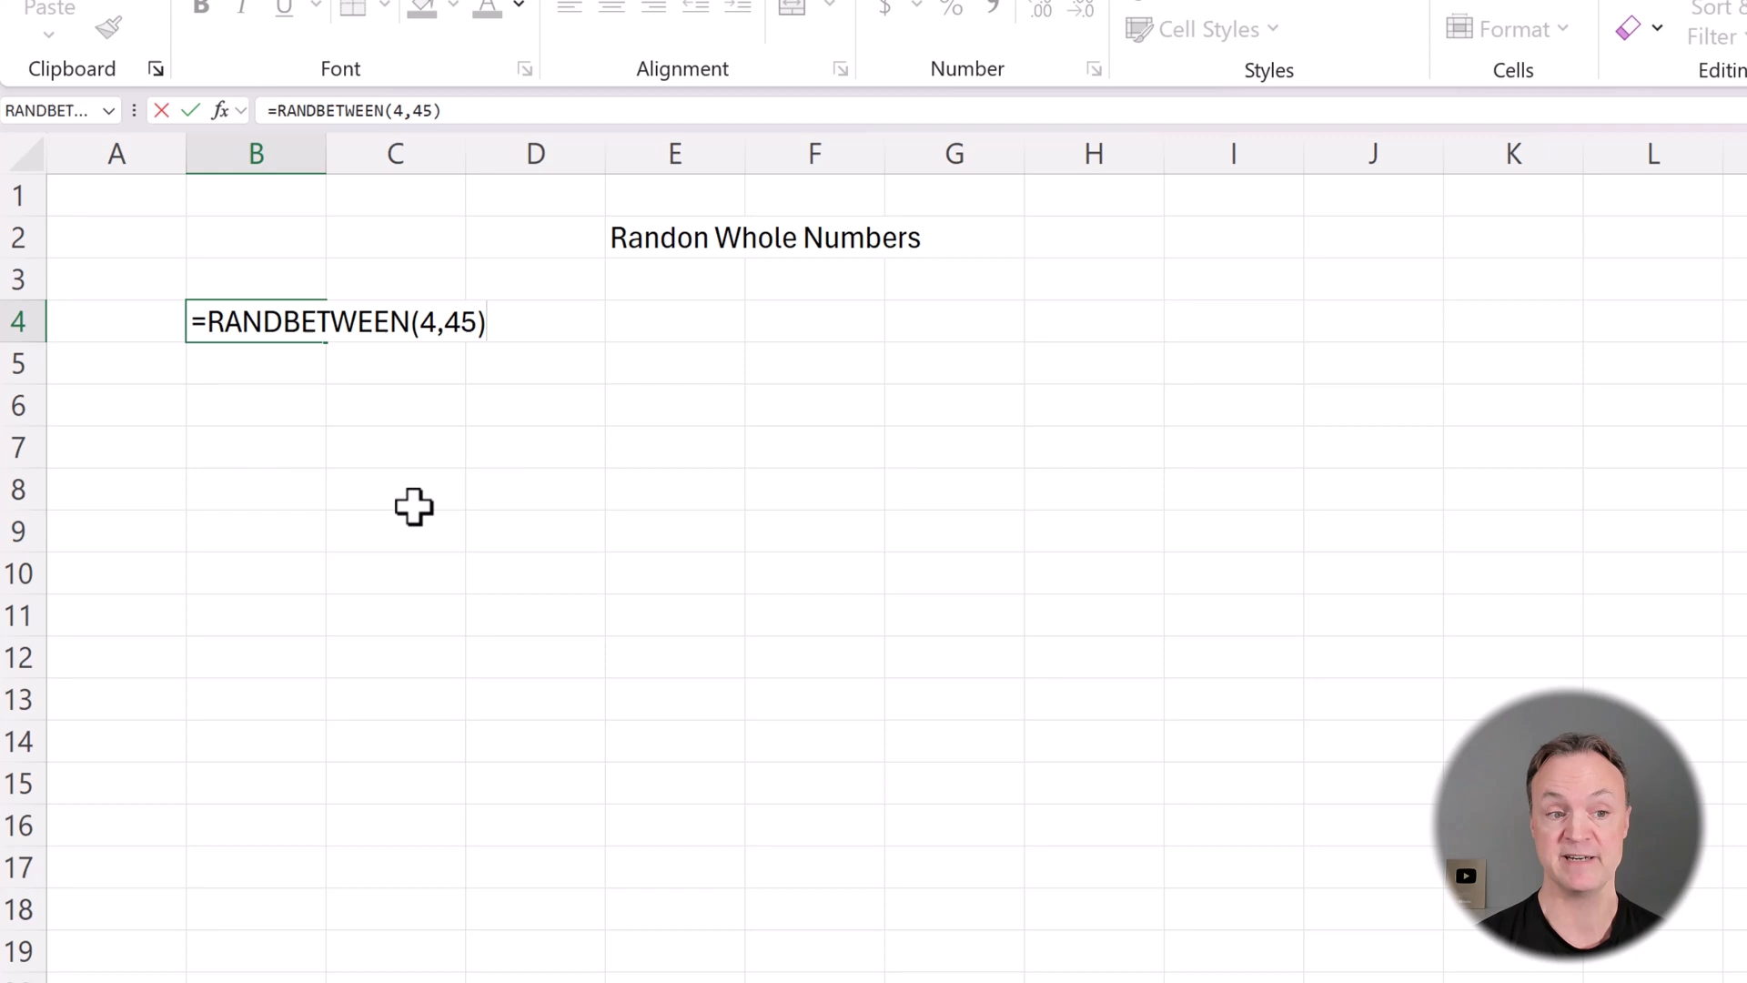
key("Return")
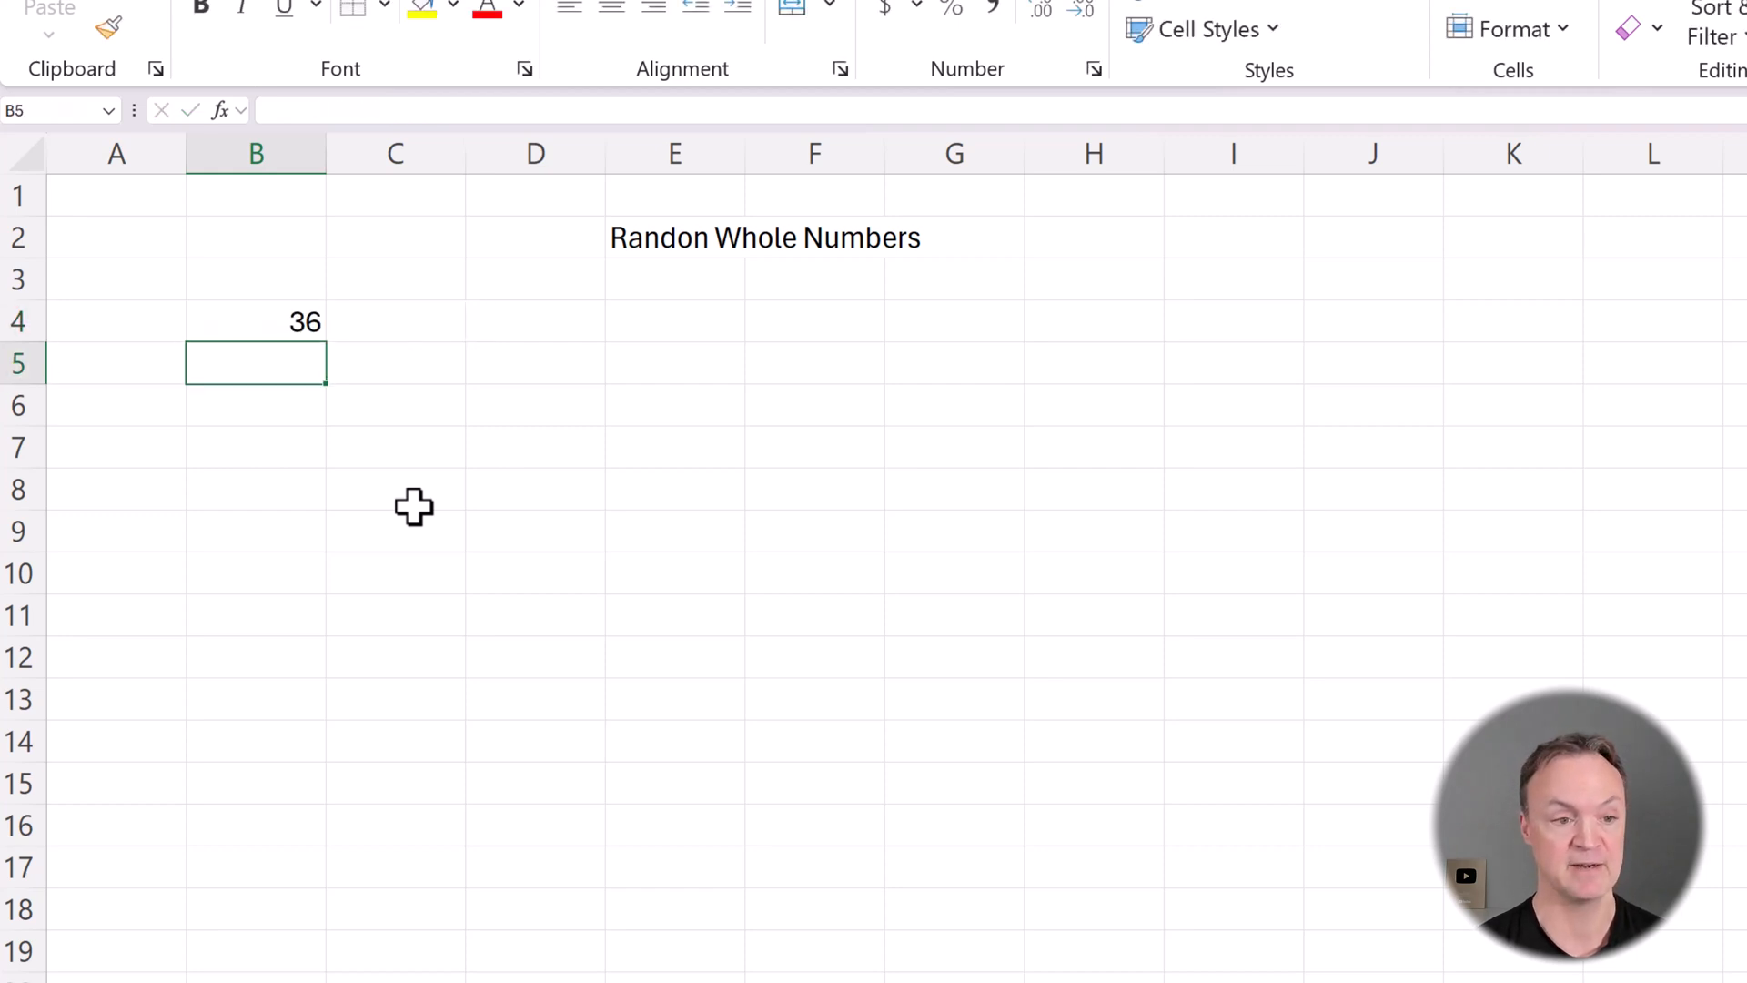
left_click(294, 322)
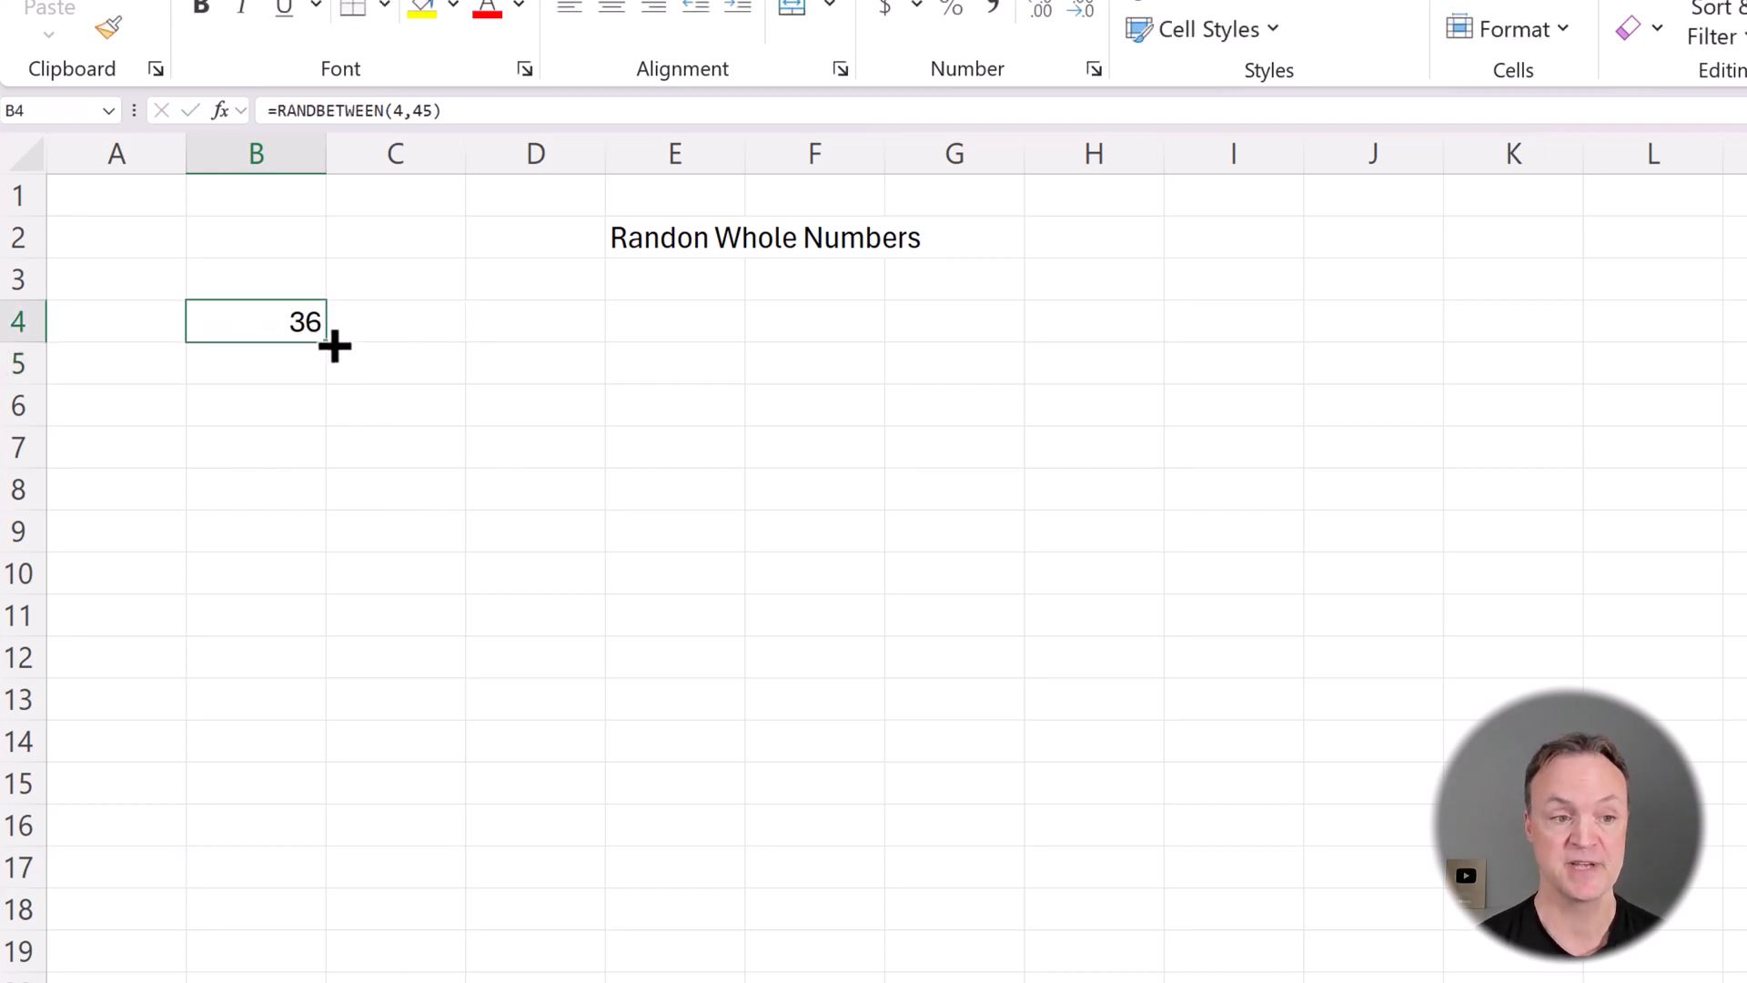
mouse_move(326, 345)
left_mouse_down()
mouse_move(322, 561)
mouse_move(605, 546)
left_mouse_up()
Fill the B4:B9 RANDBETWEEN formulas across to column E, completing the B4:E9 grid
left_click(294, 531)
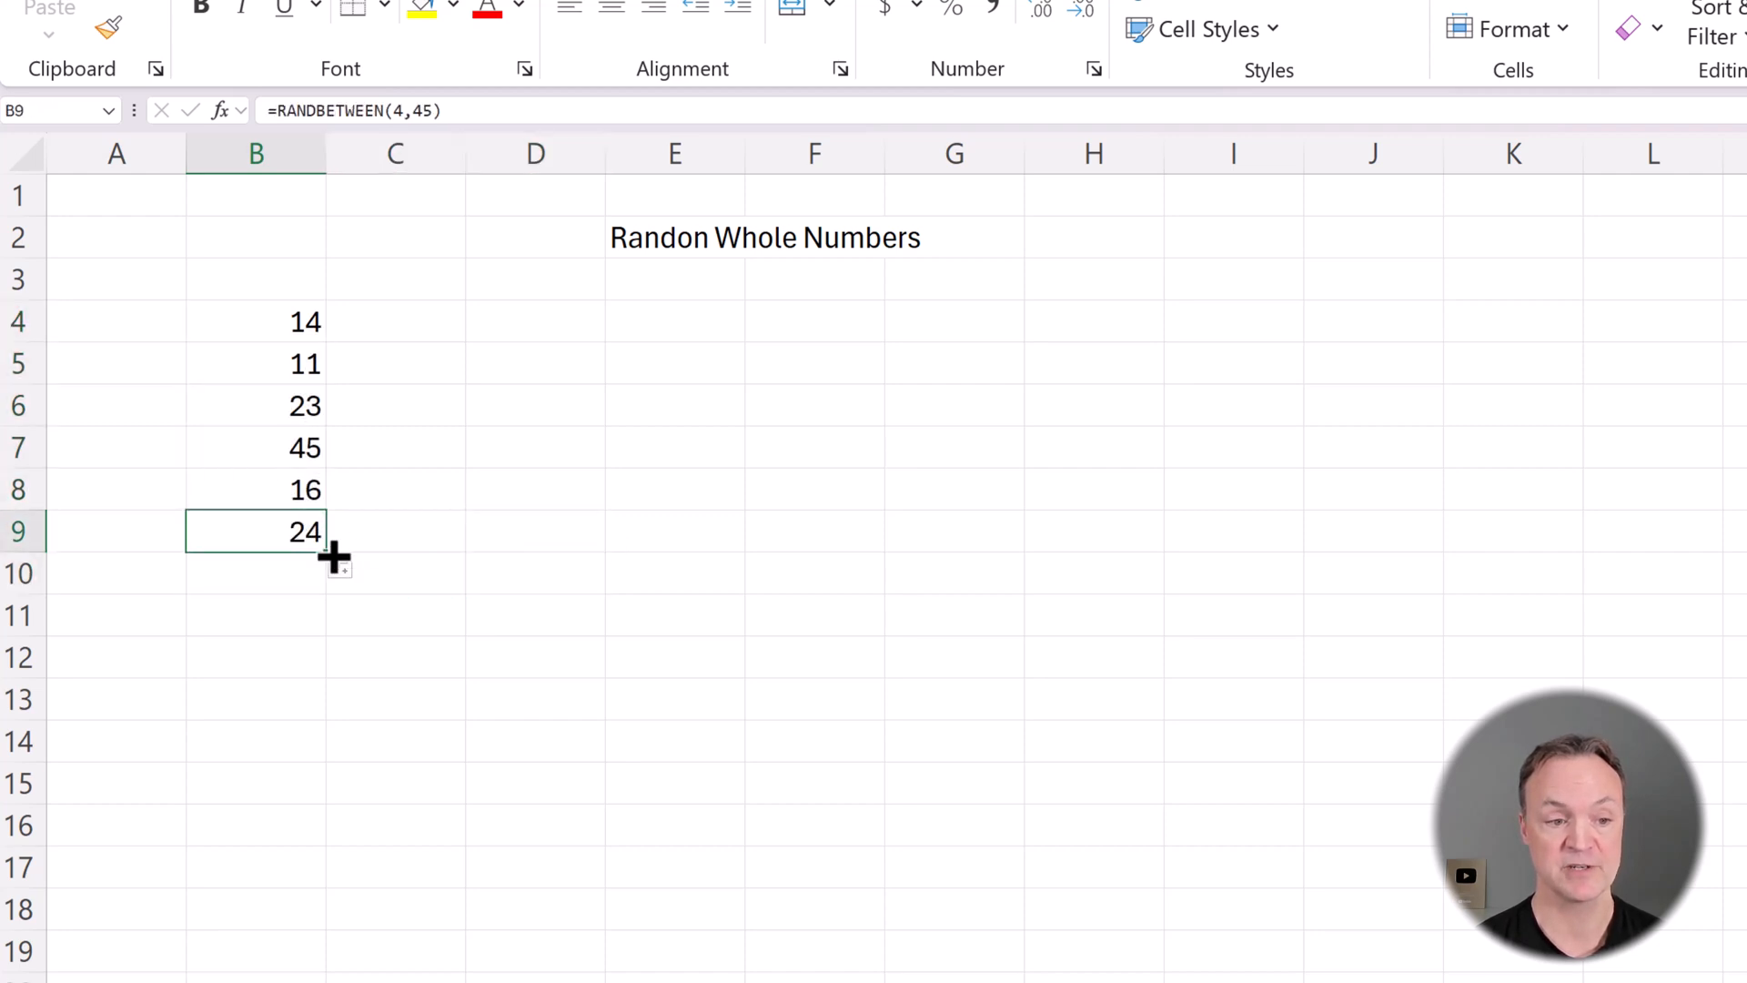
left_click_drag(325, 553, 752, 569)
left_click(293, 323)
left_click_drag(294, 323, 435, 493)
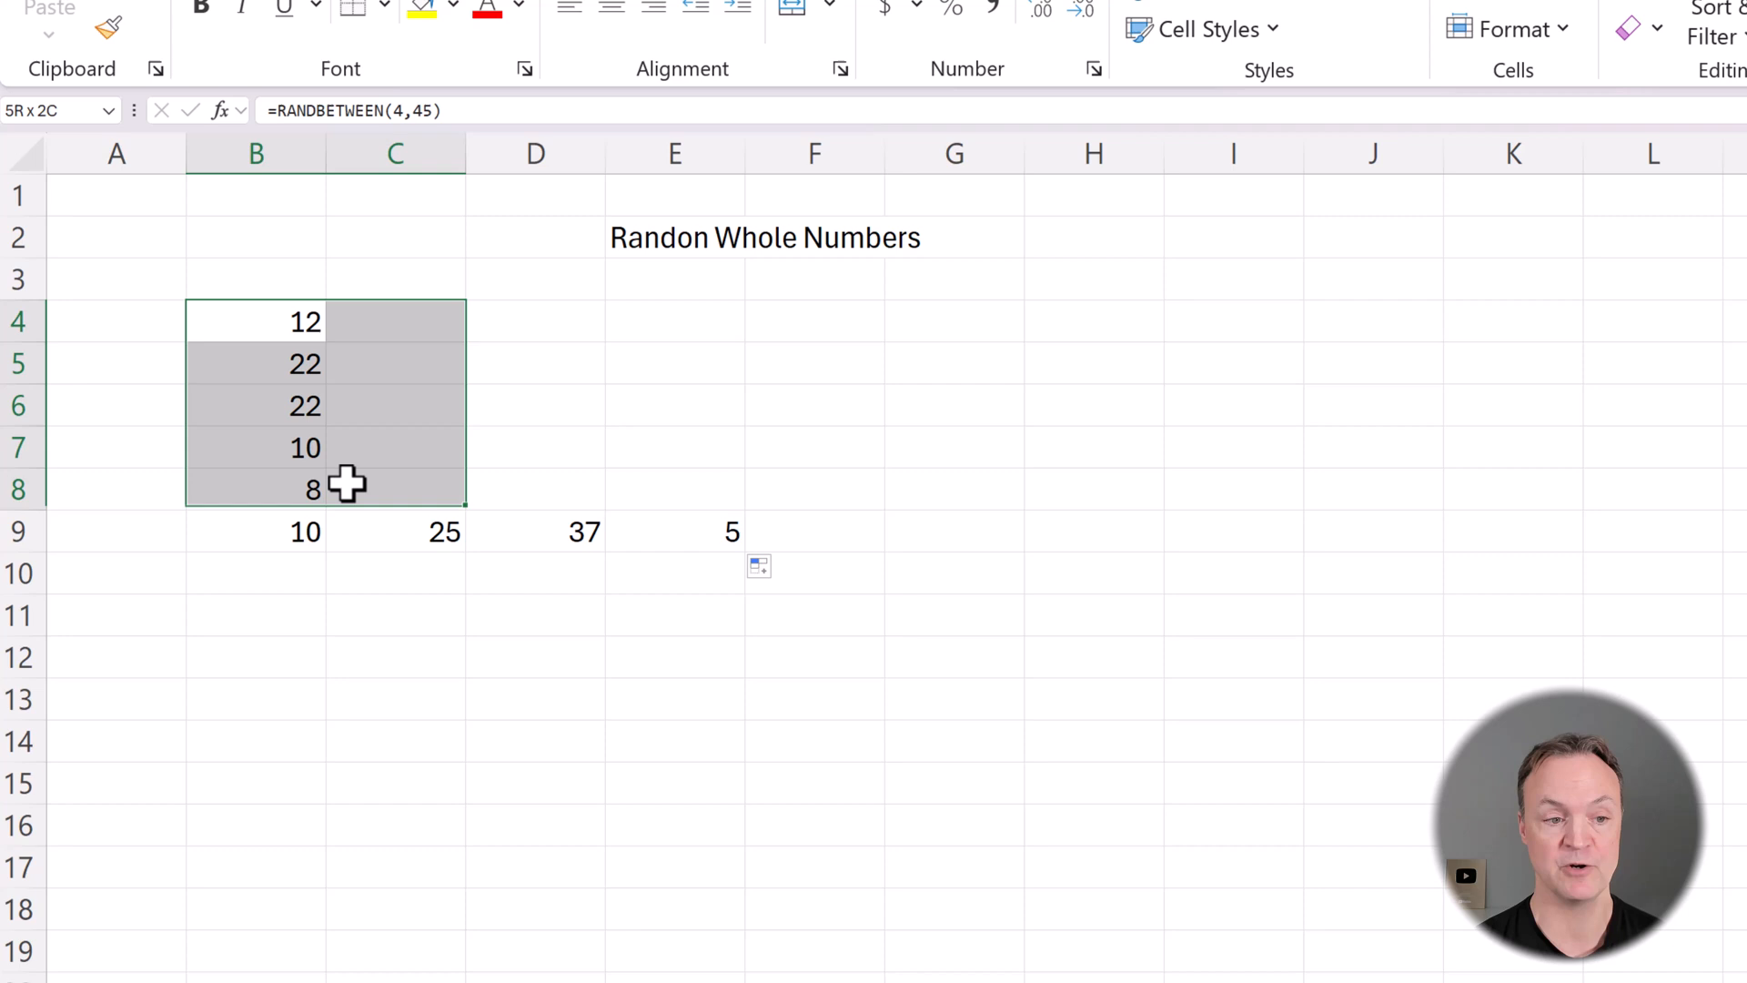
left_click(534, 490)
mouse_move(294, 322)
left_mouse_down()
mouse_move(314, 480)
mouse_move(752, 505)
left_mouse_up()
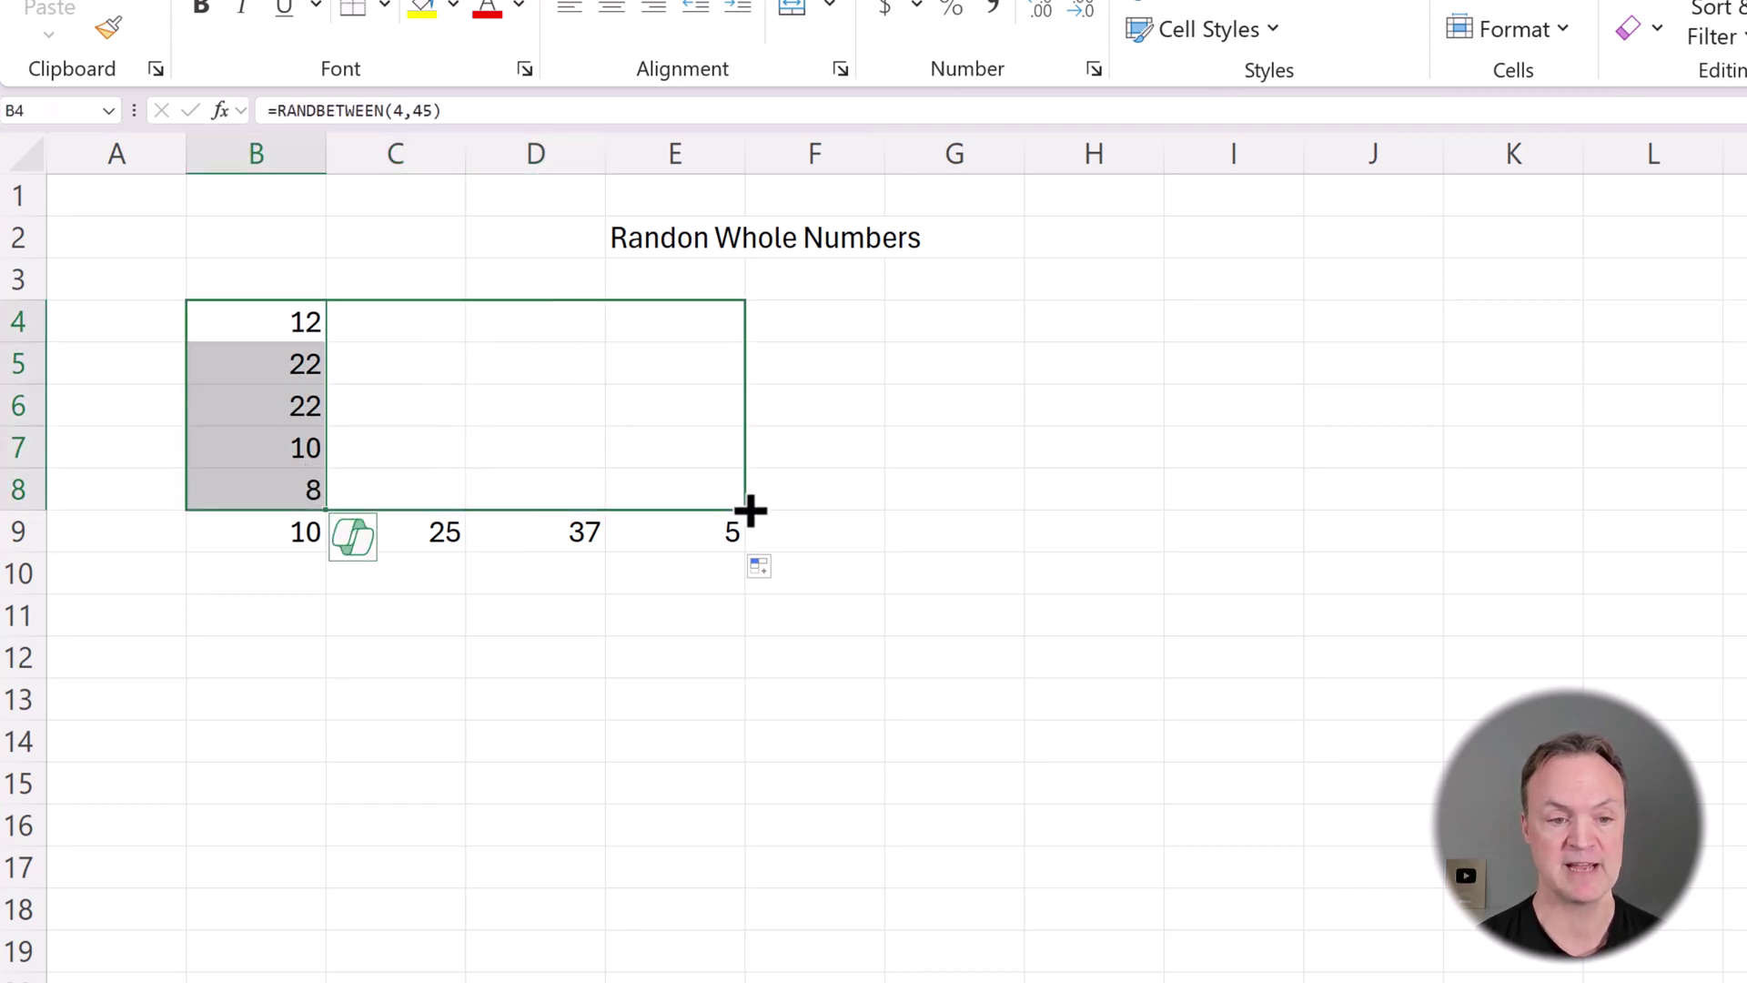
left_click(826, 670)
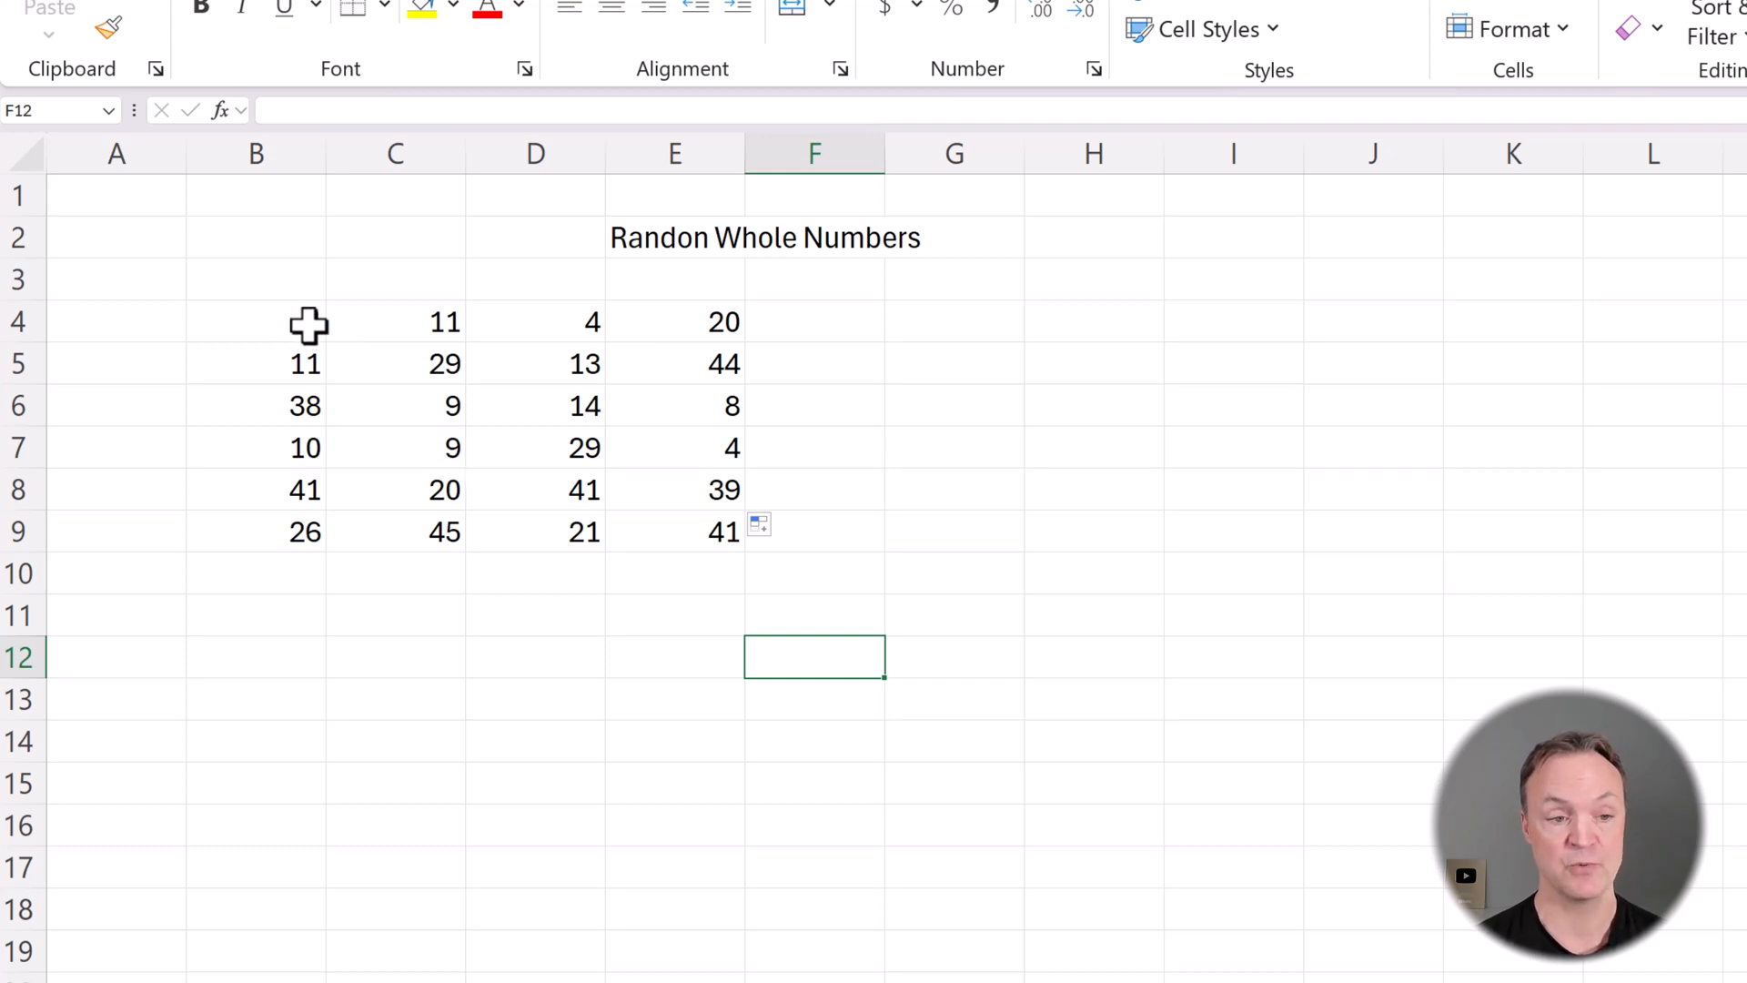
Copy B4:E9, paste it at H4, then undo to clear the pasted H4:K9 block
left_click_drag(300, 323, 682, 539)
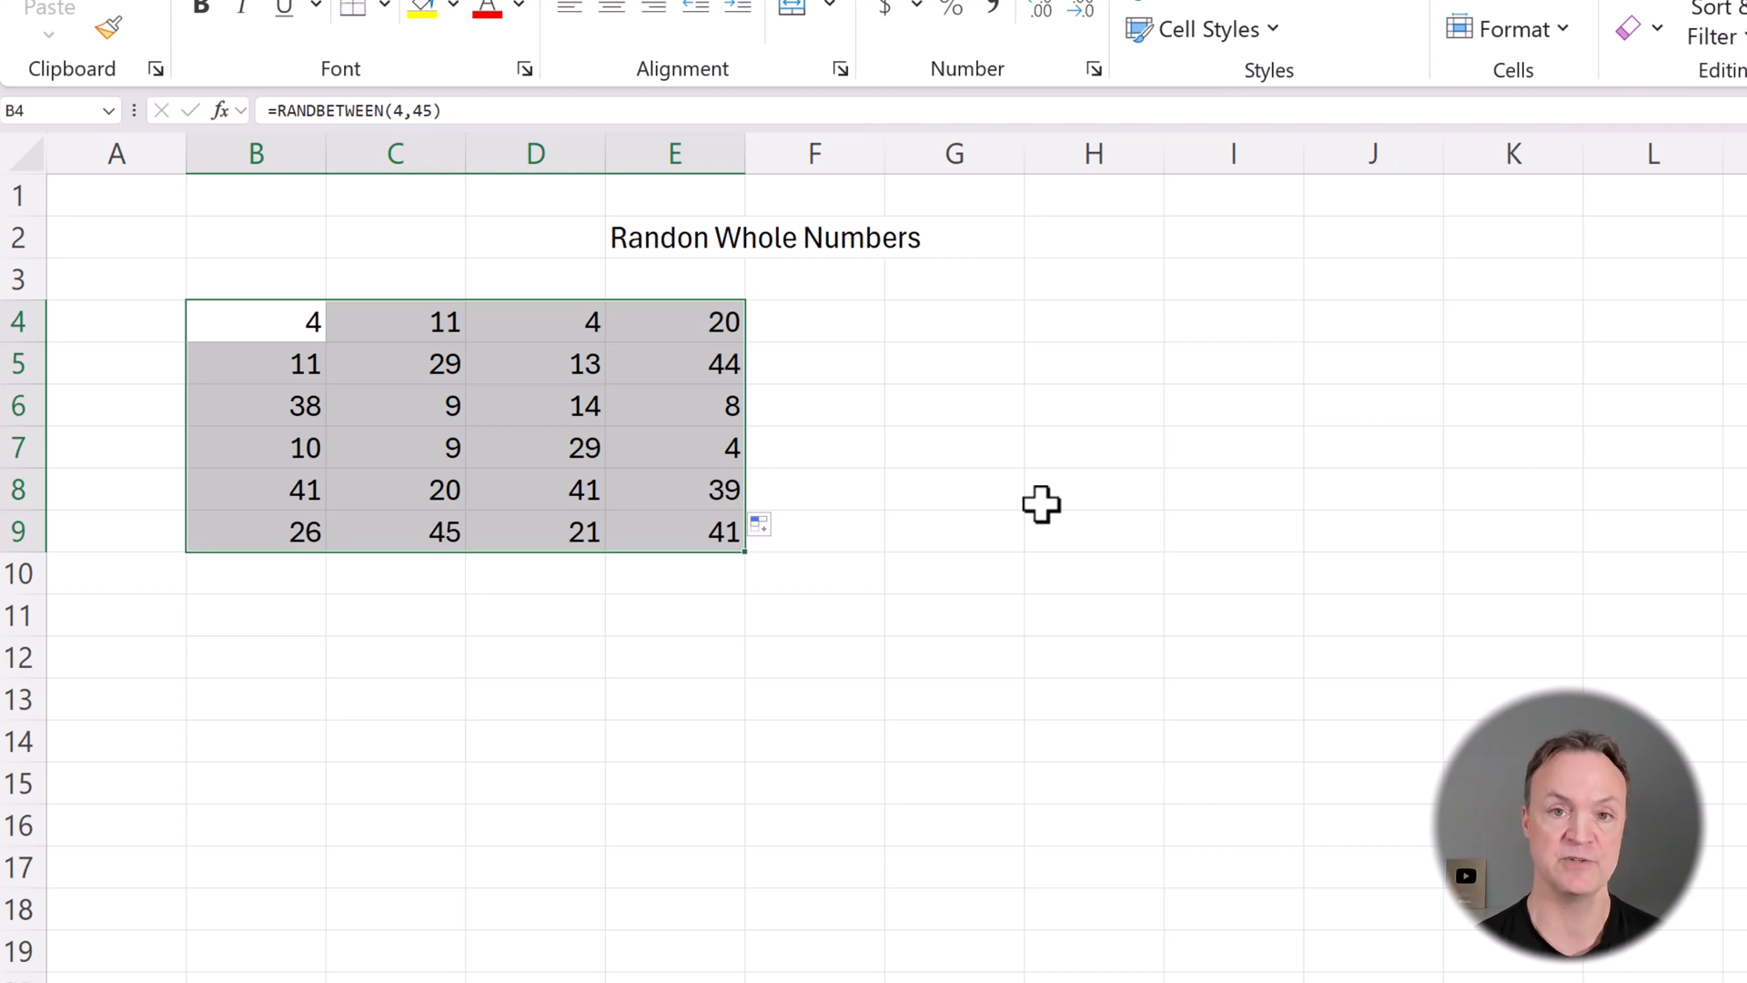
key("ctrl+c")
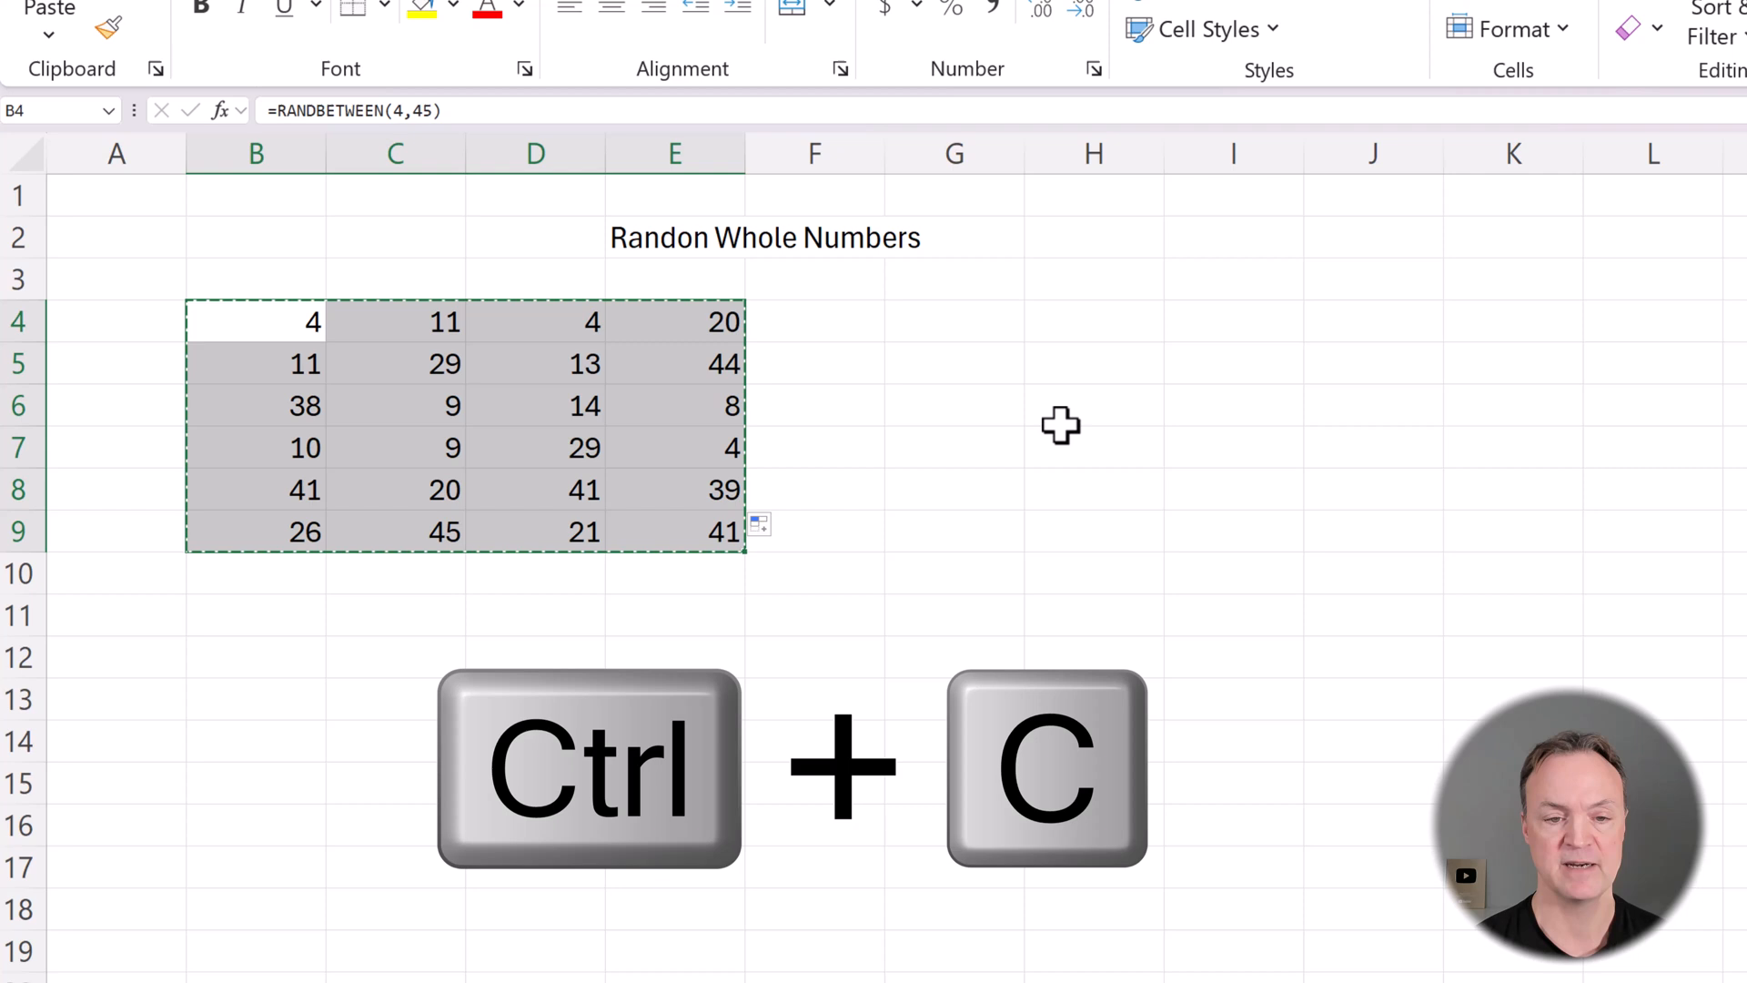
left_click(1092, 322)
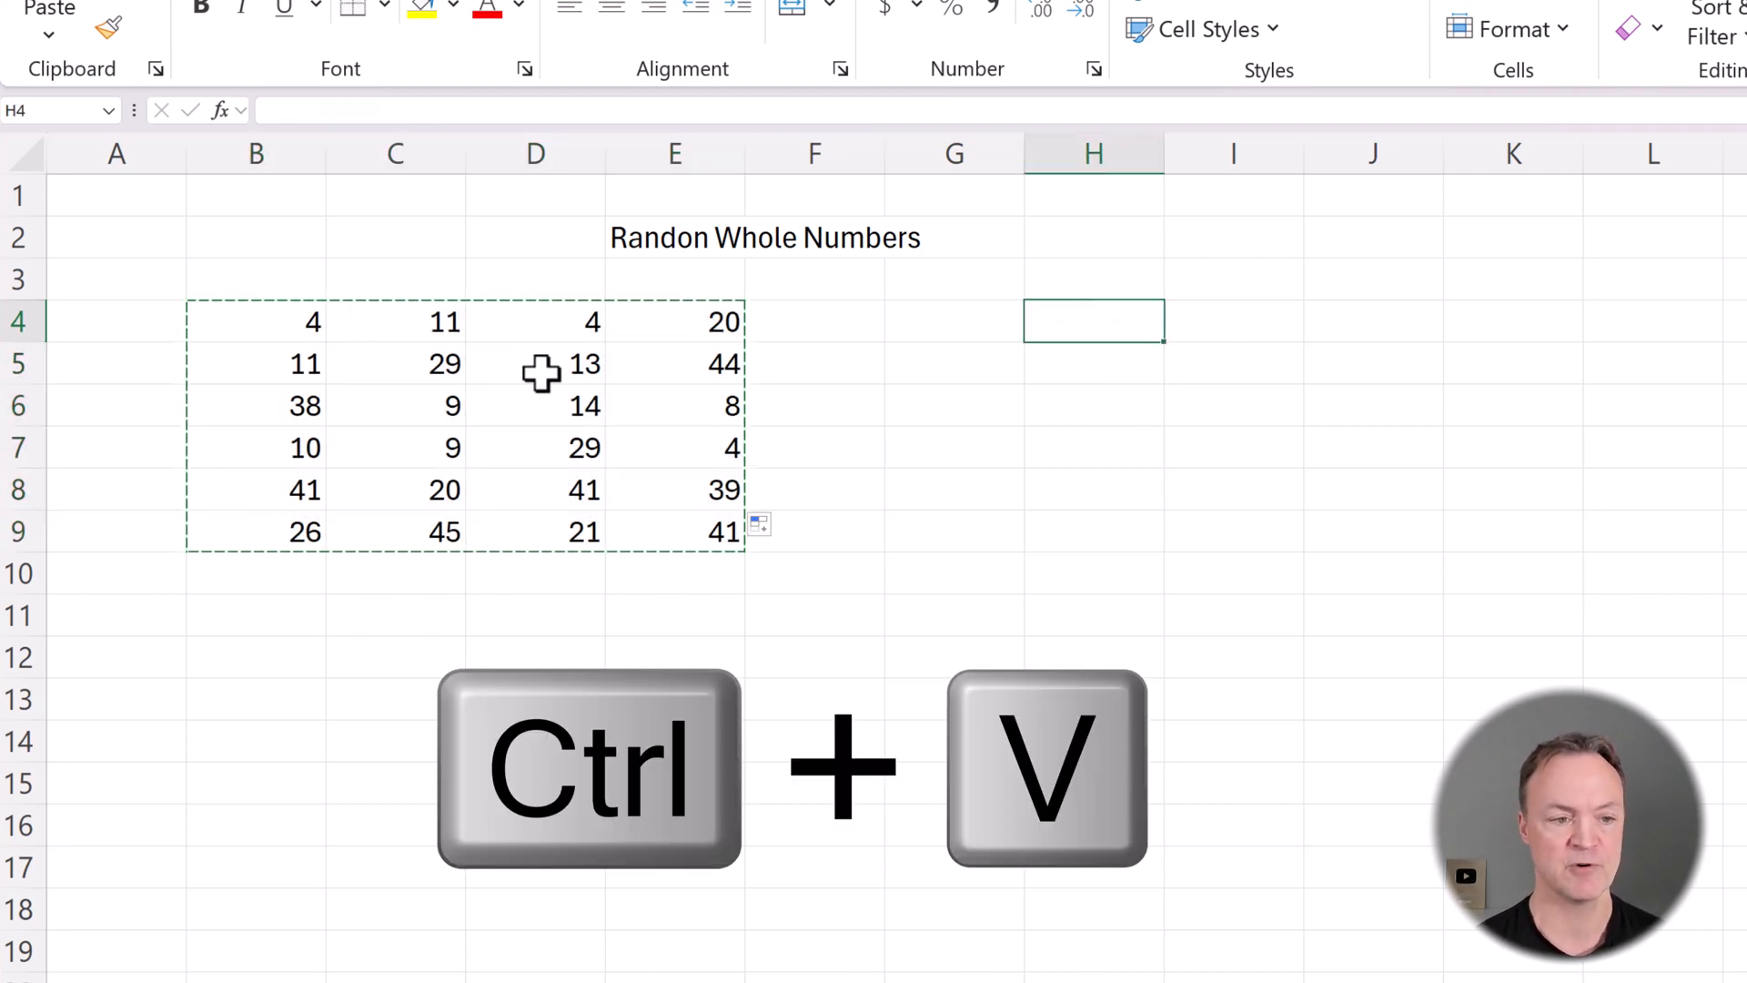
key("ctrl+v")
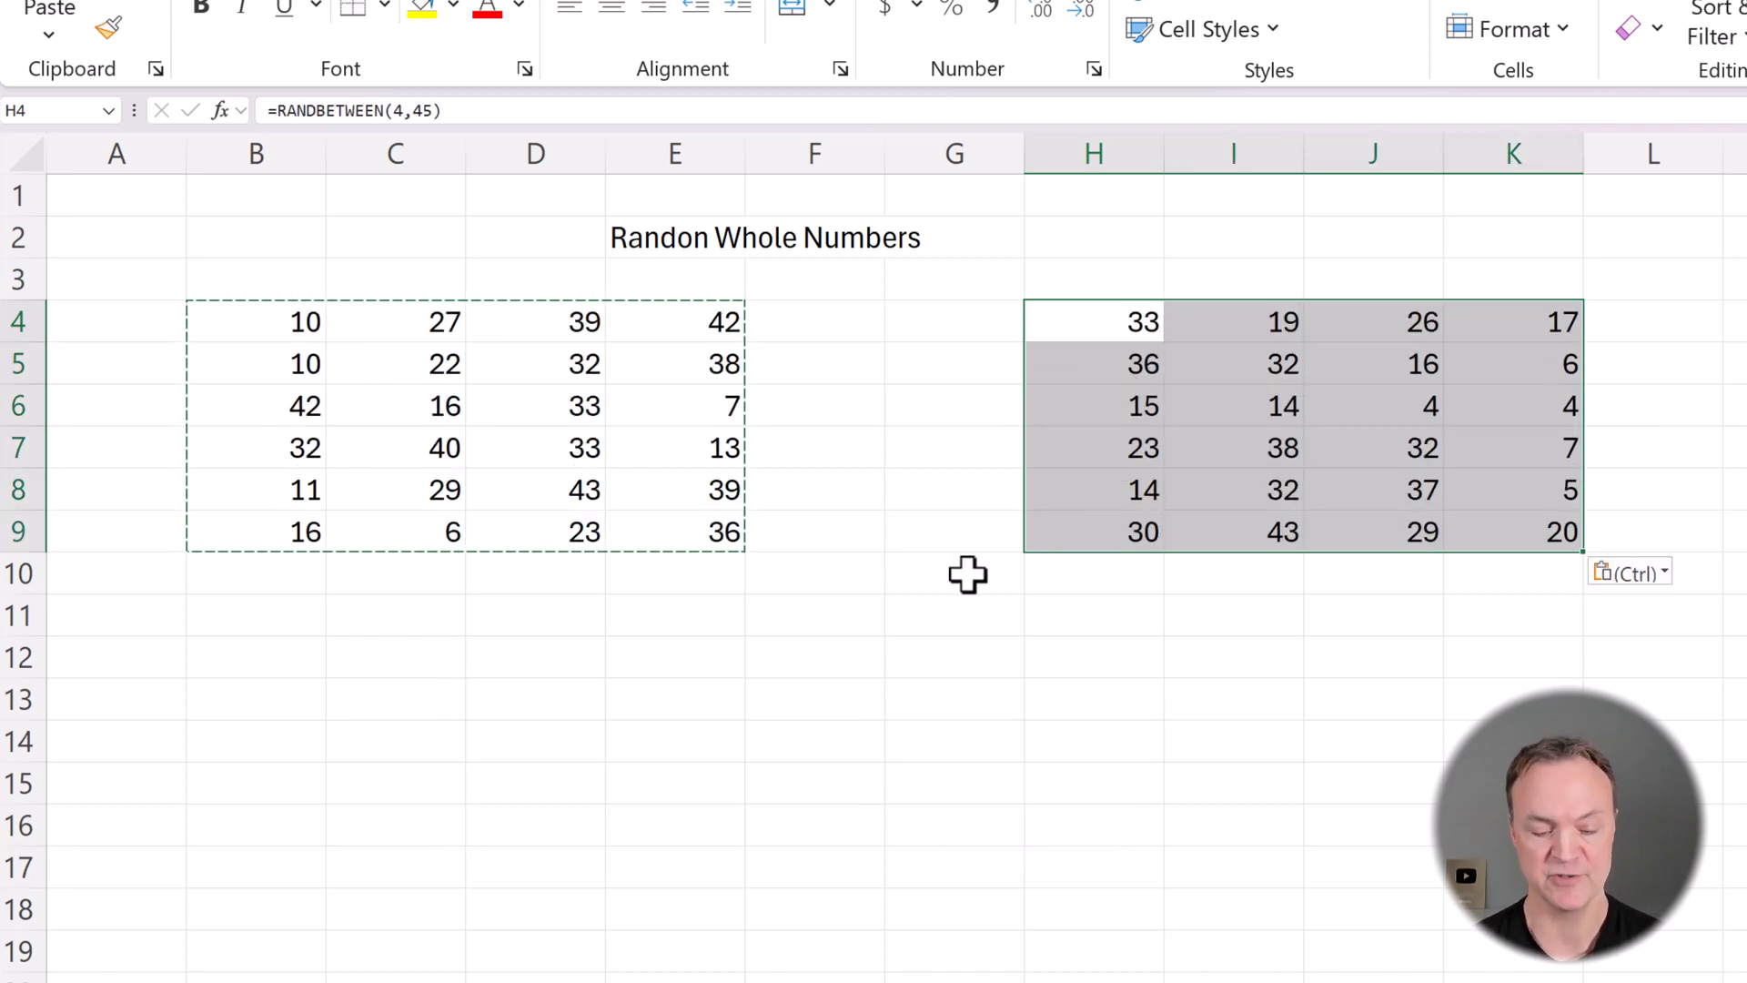
key("ctrl+z")
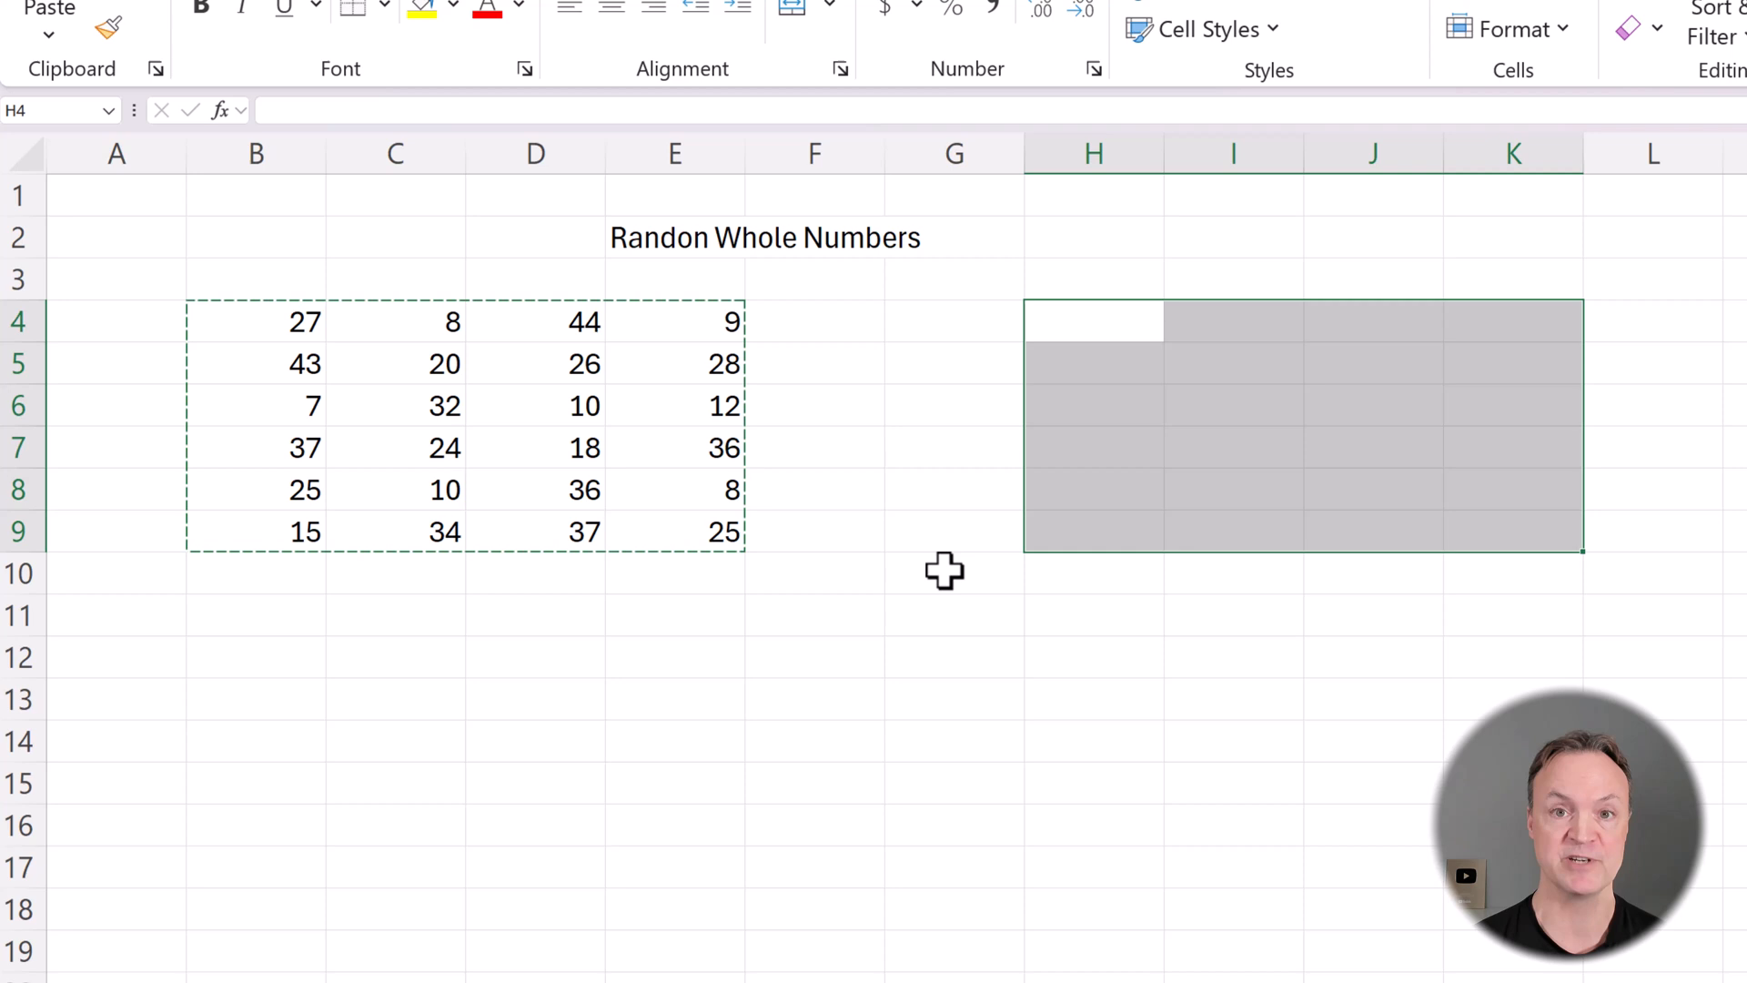
Paste the B4:E9 random numbers into H4:K9 as plain values with Ctrl+Shift+V
left_click(306, 328)
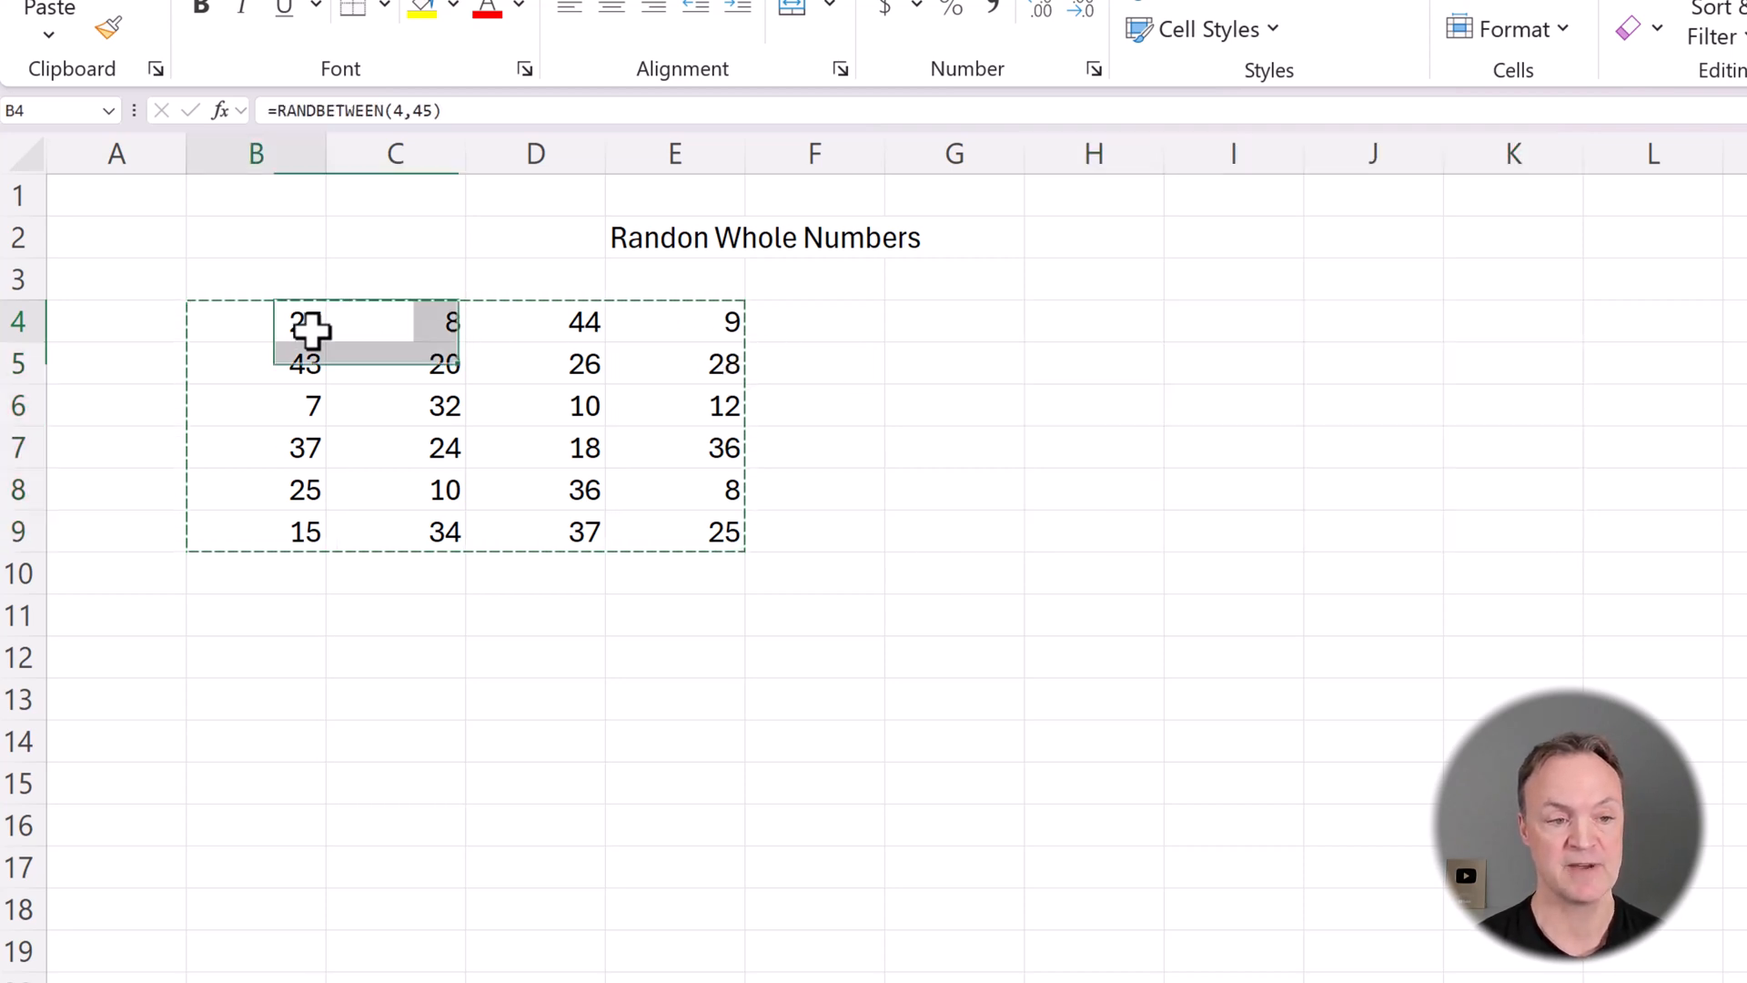
left_click_drag(307, 328, 711, 529)
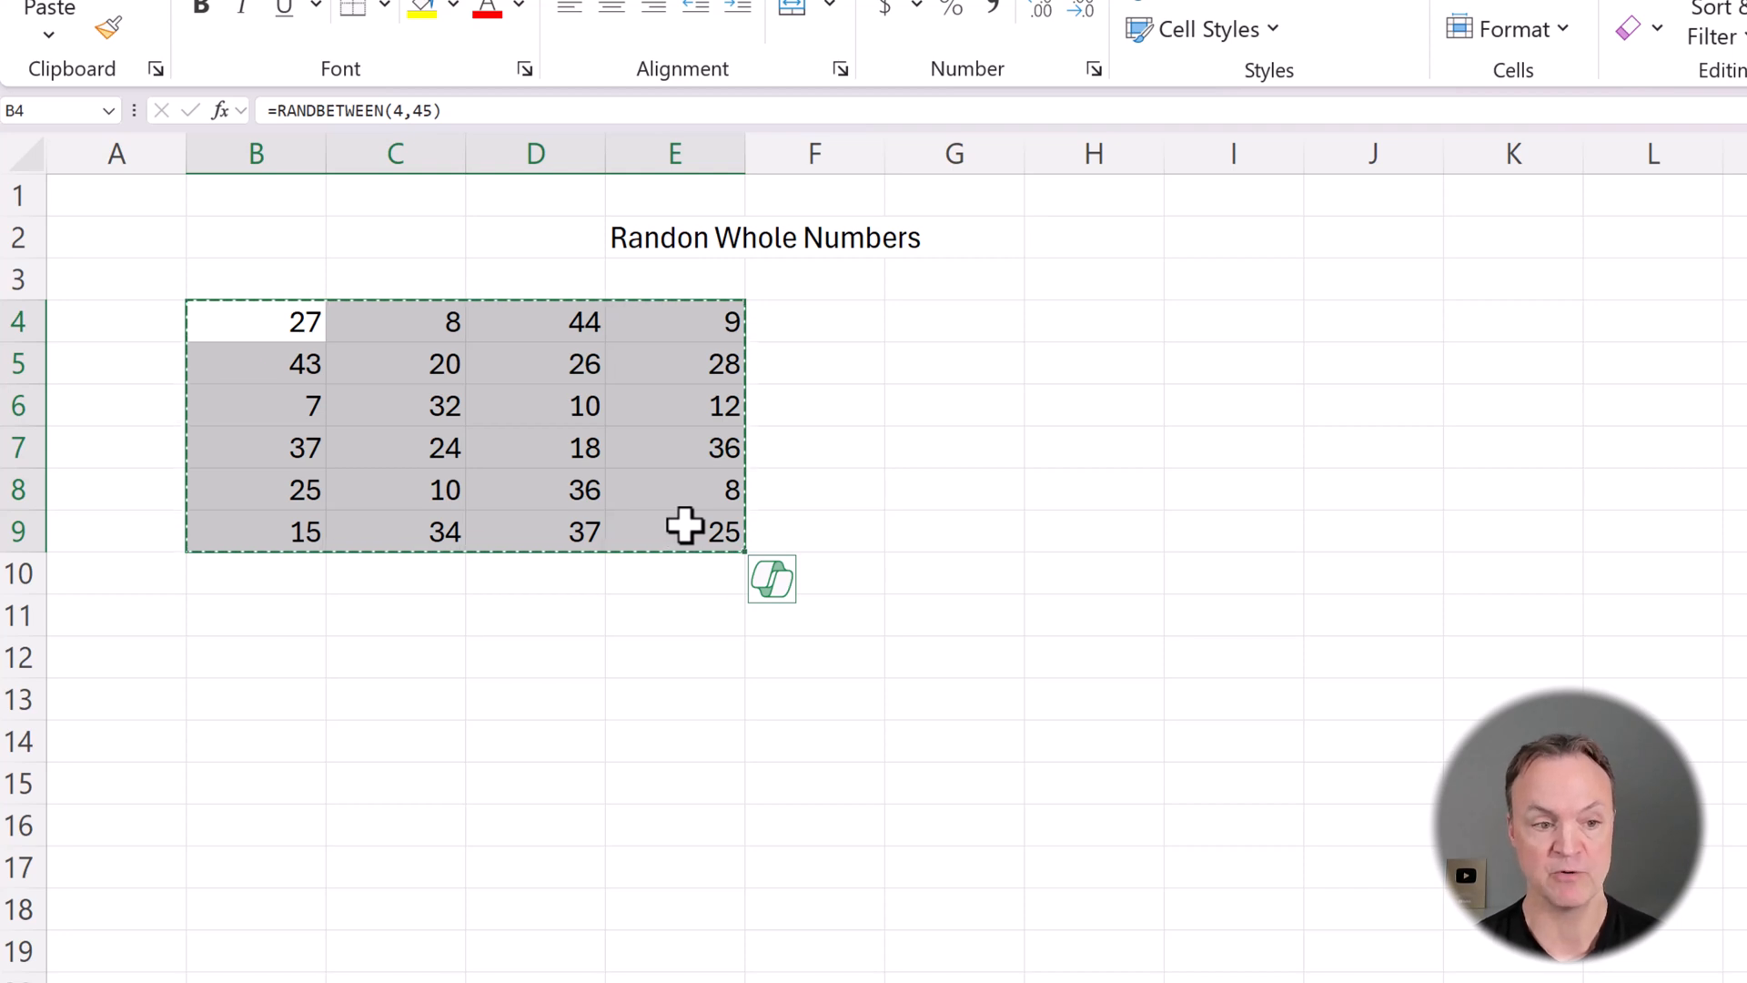
left_click(1076, 338)
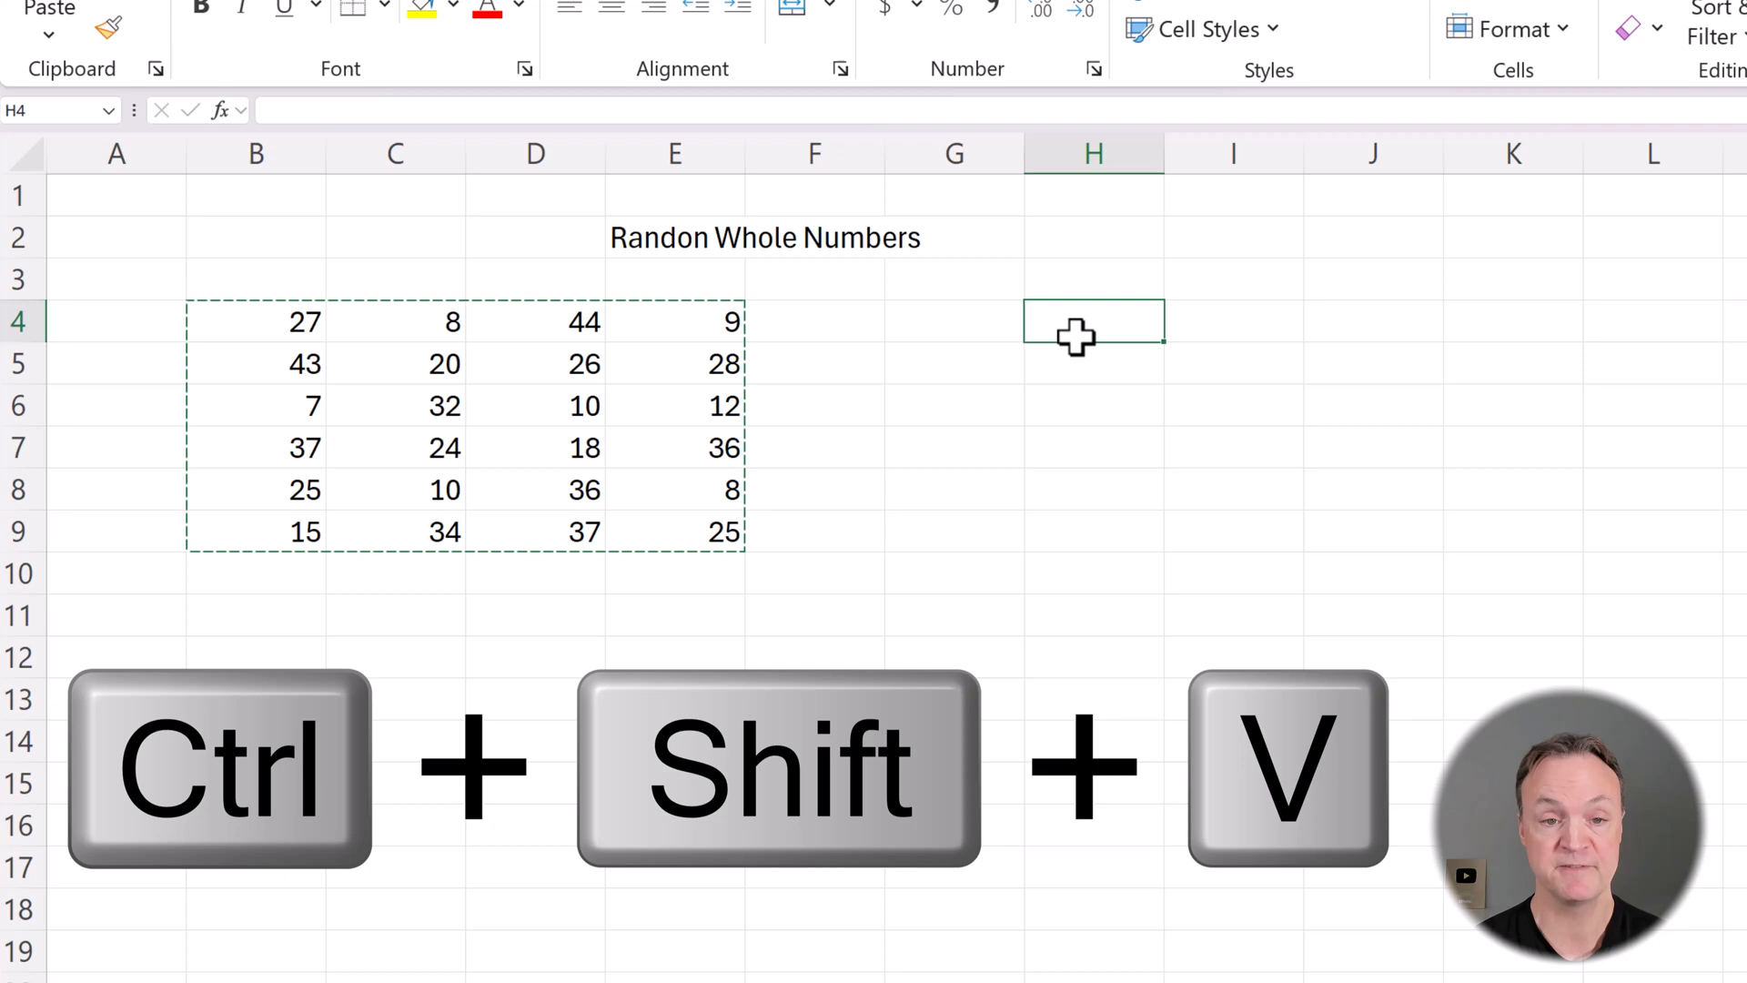
key("ctrl+shift+v")
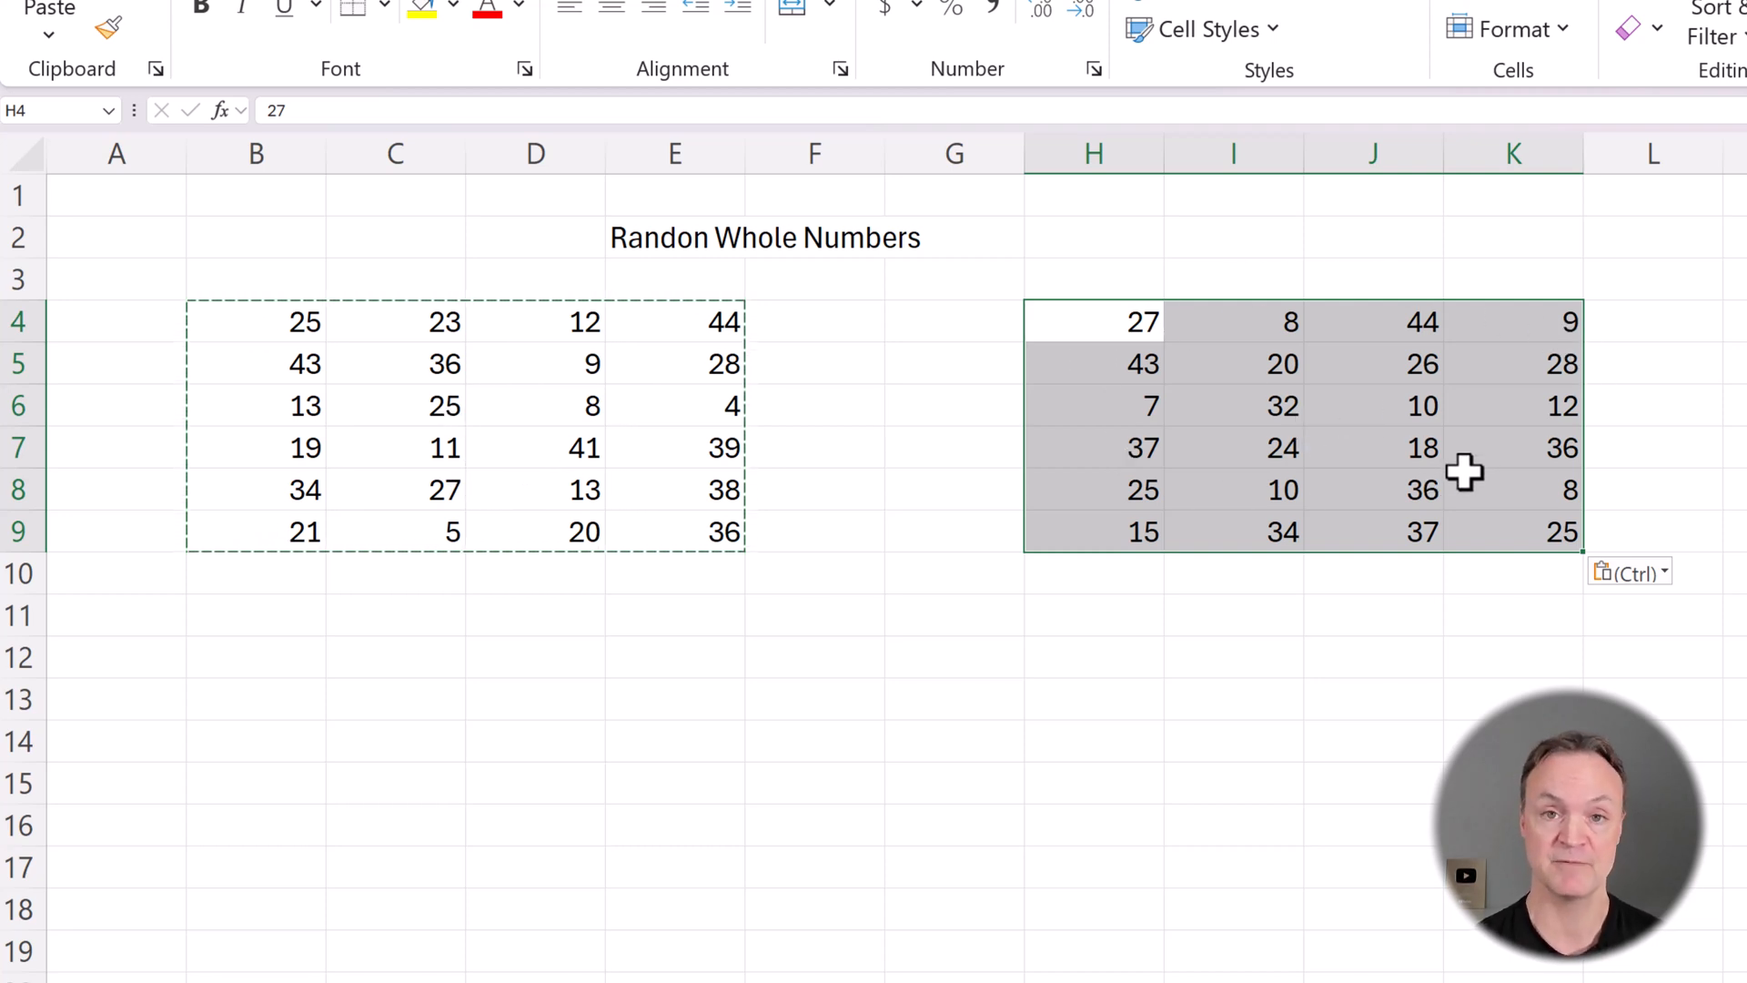
left_click(1294, 590)
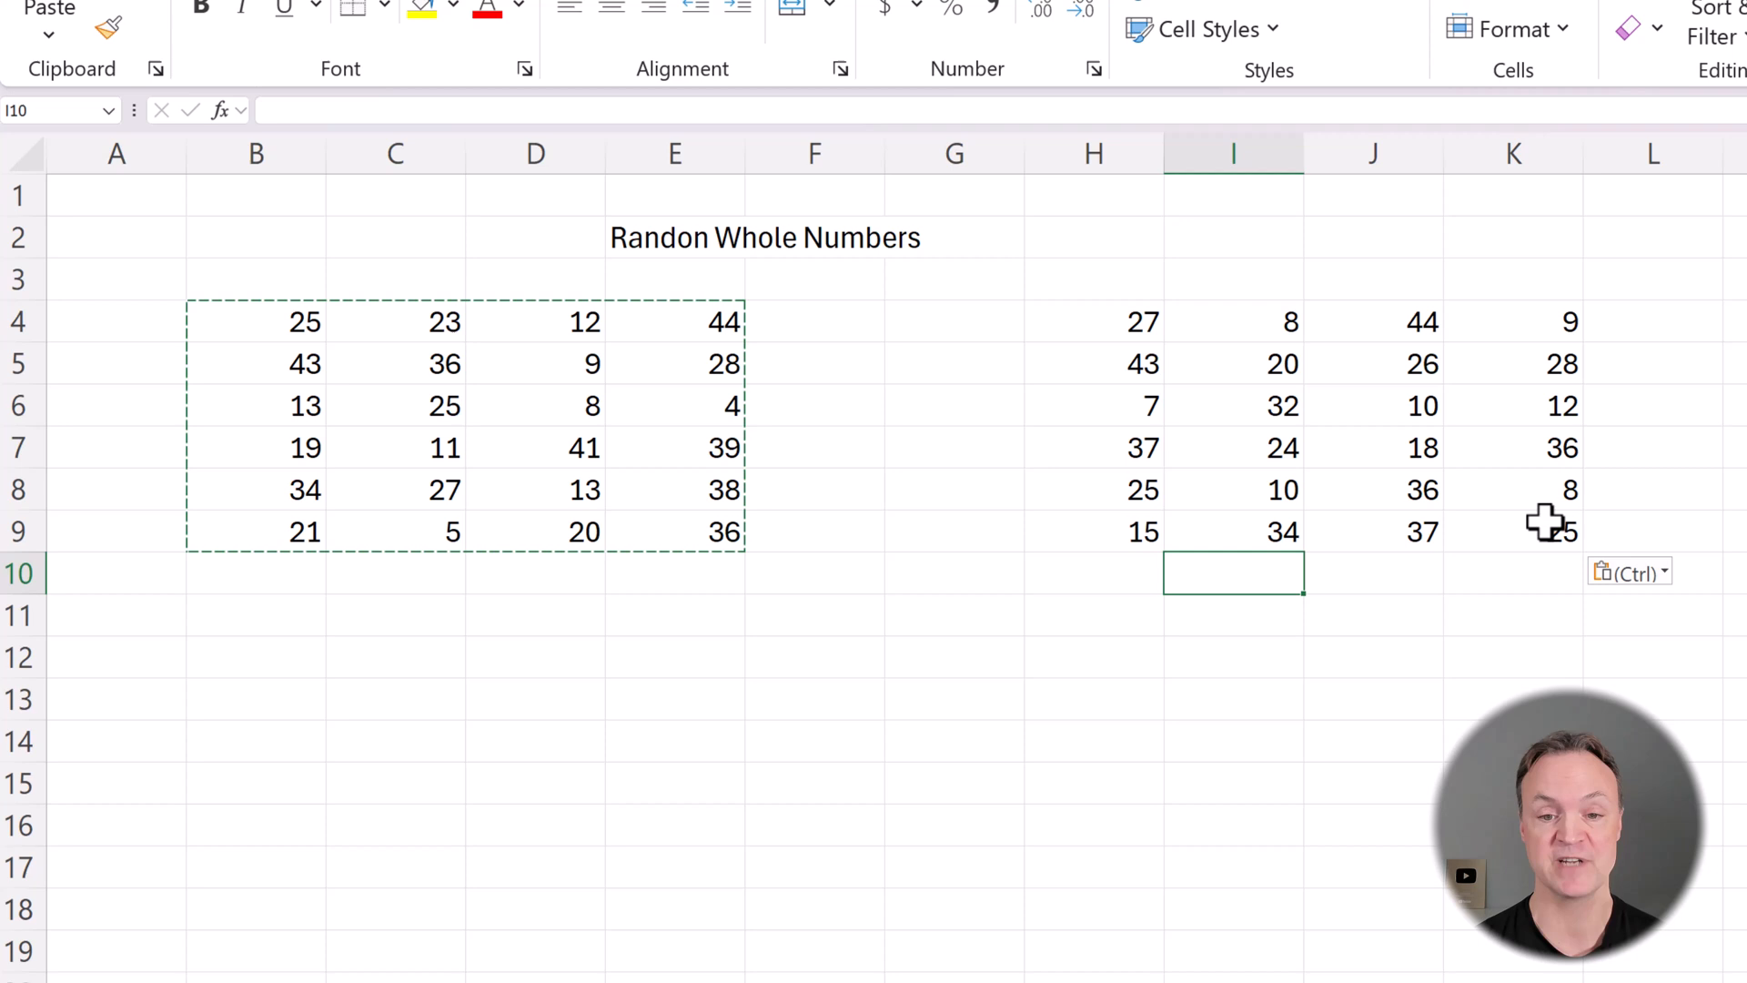
left_click(1546, 529)
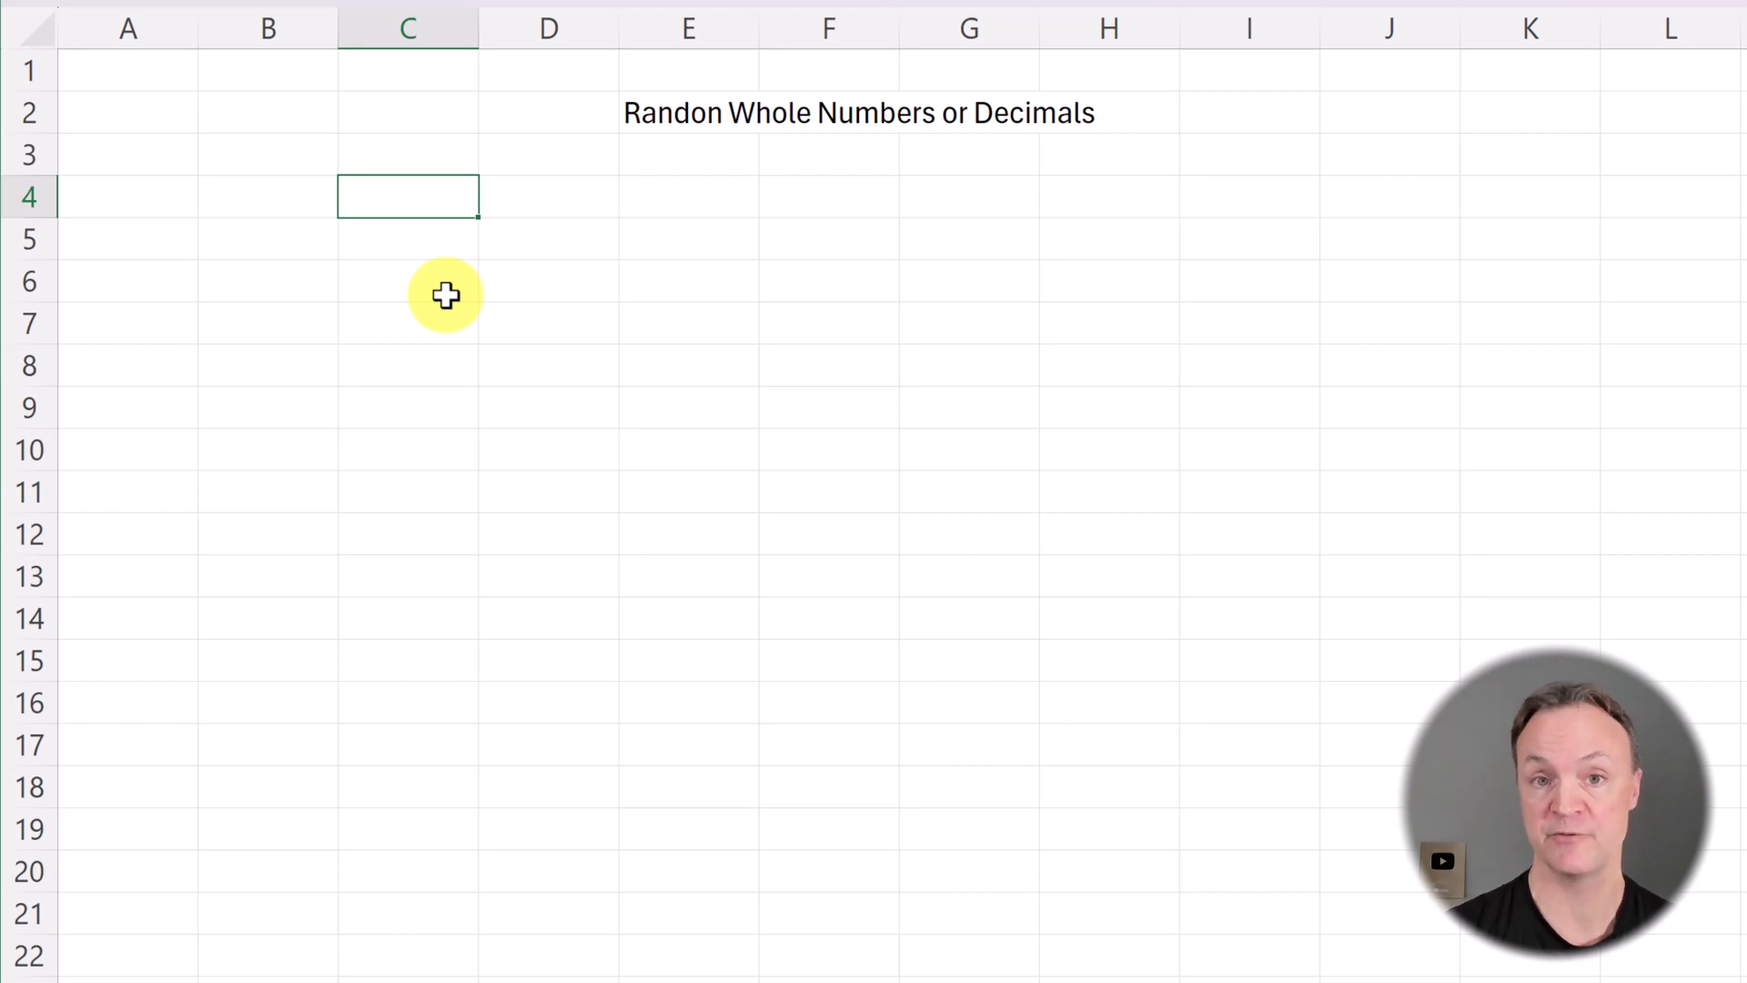
type("=")
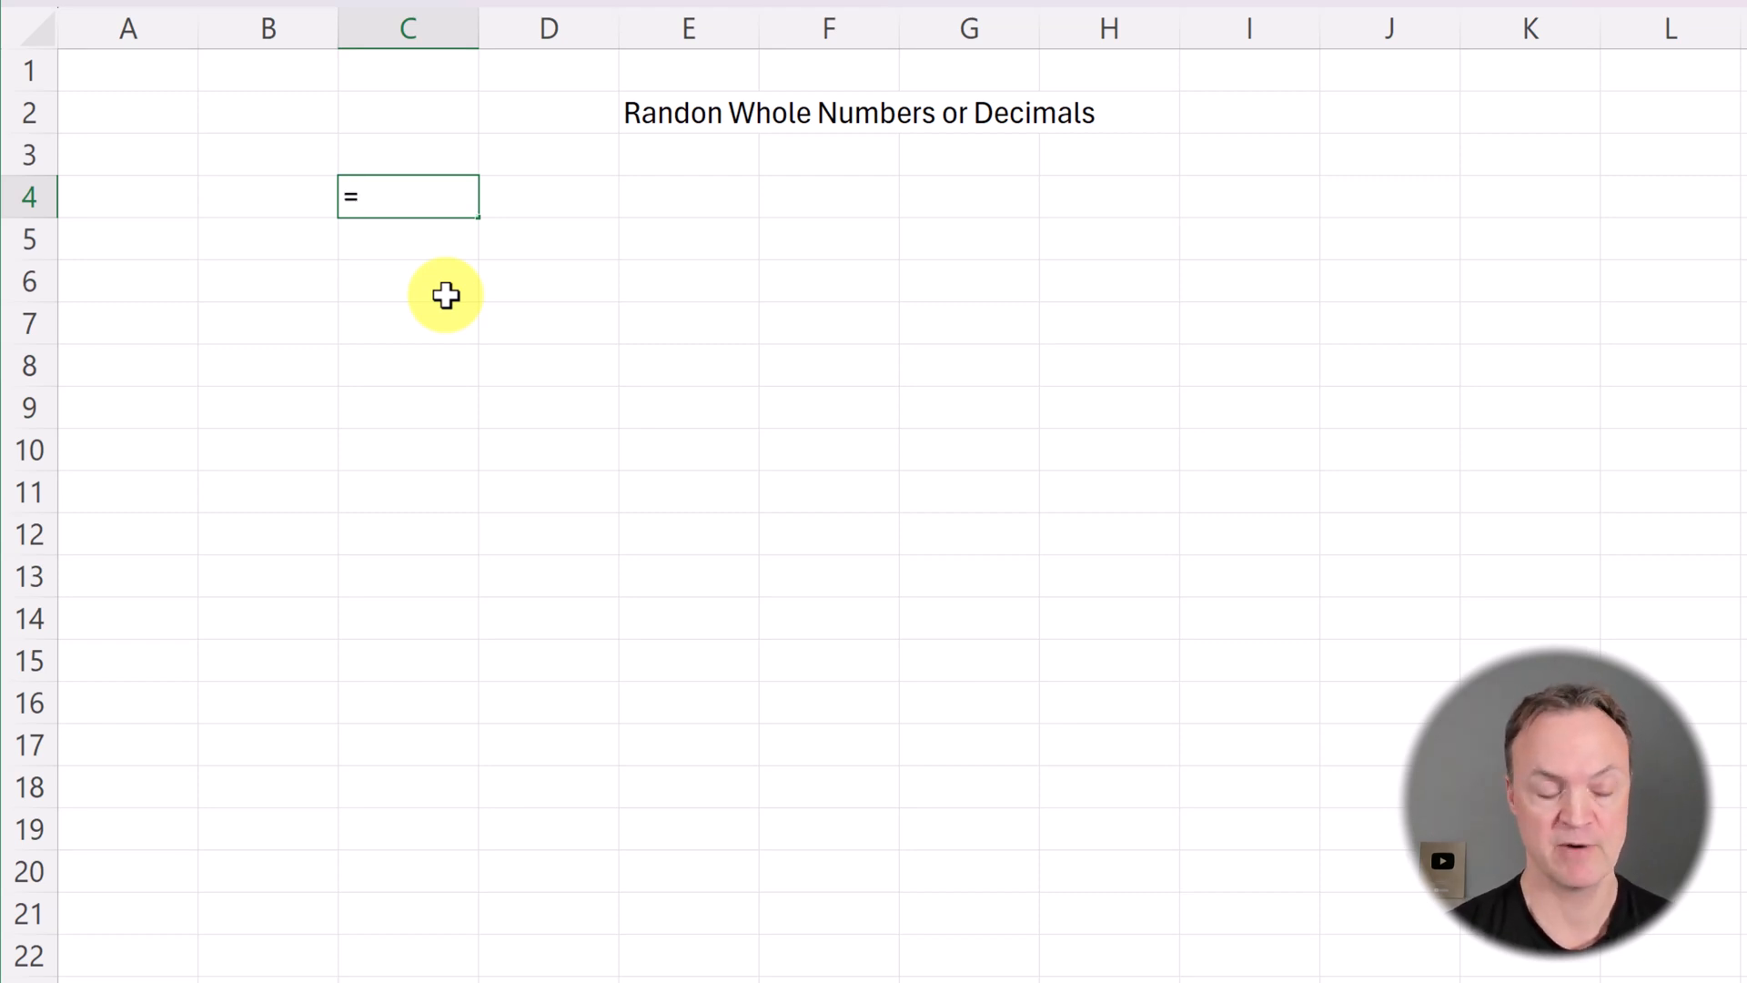
type("RAND")
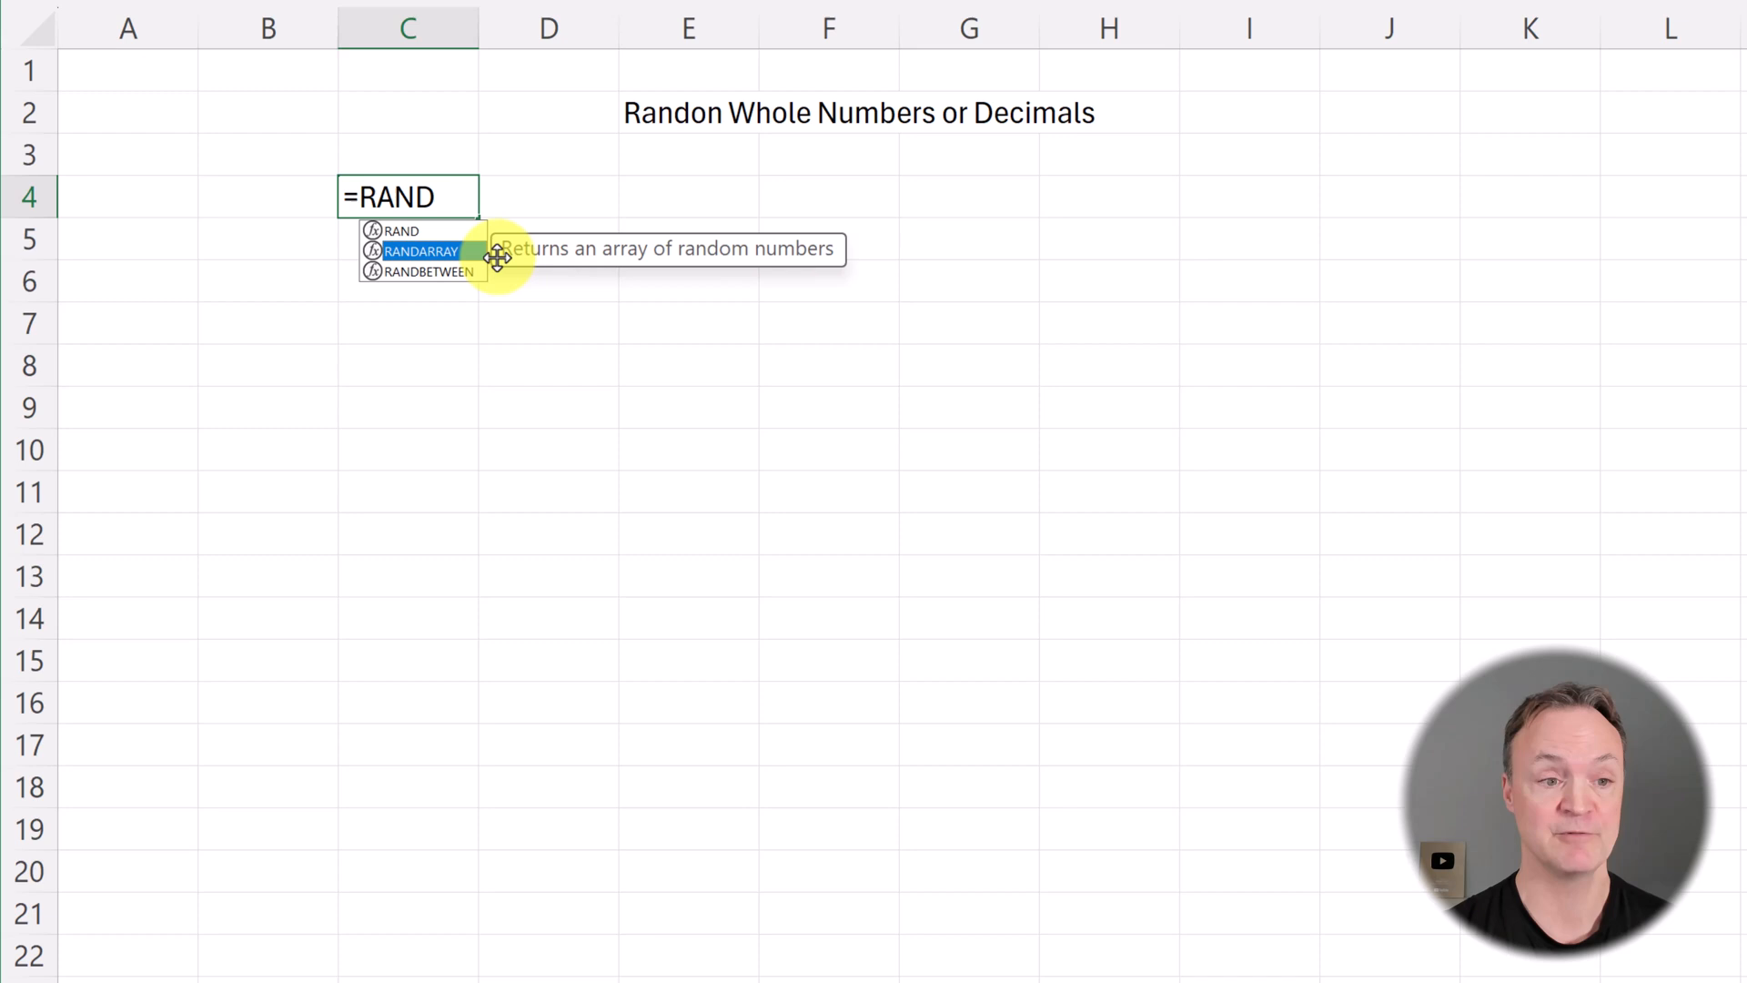
Start a RANDARRAY formula in C4 by choosing RANDARRAY from the autocomplete list
double_click(455, 256)
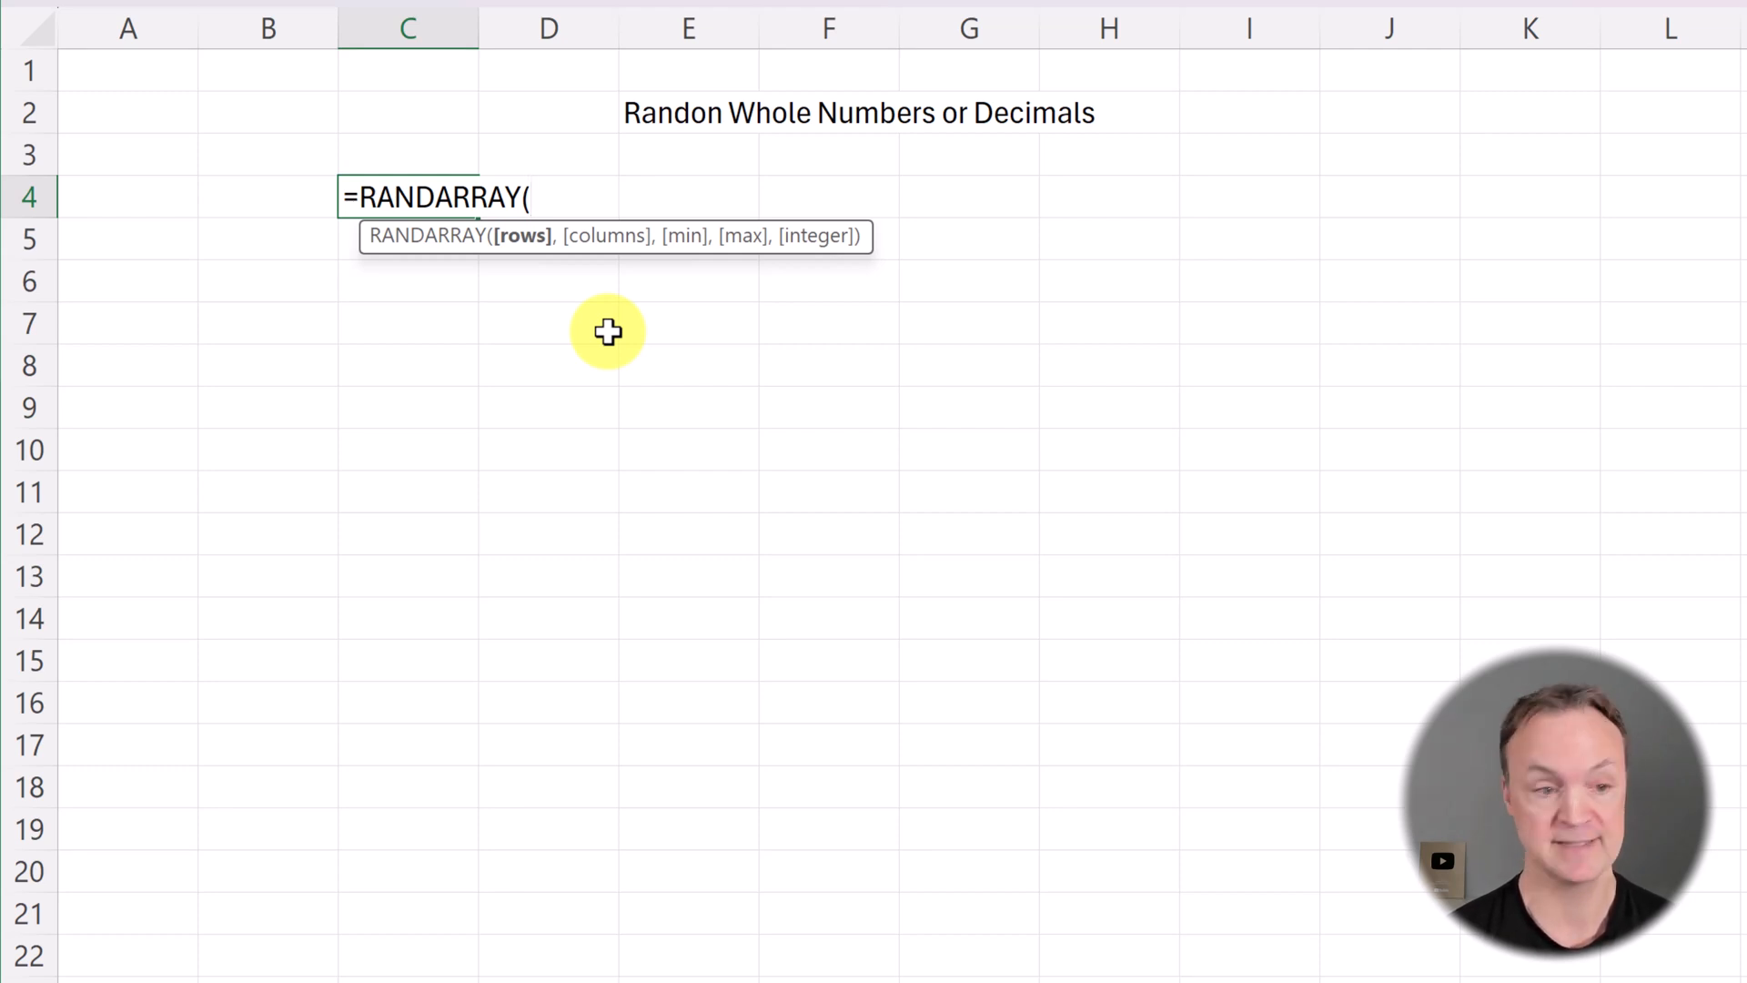
type("5")
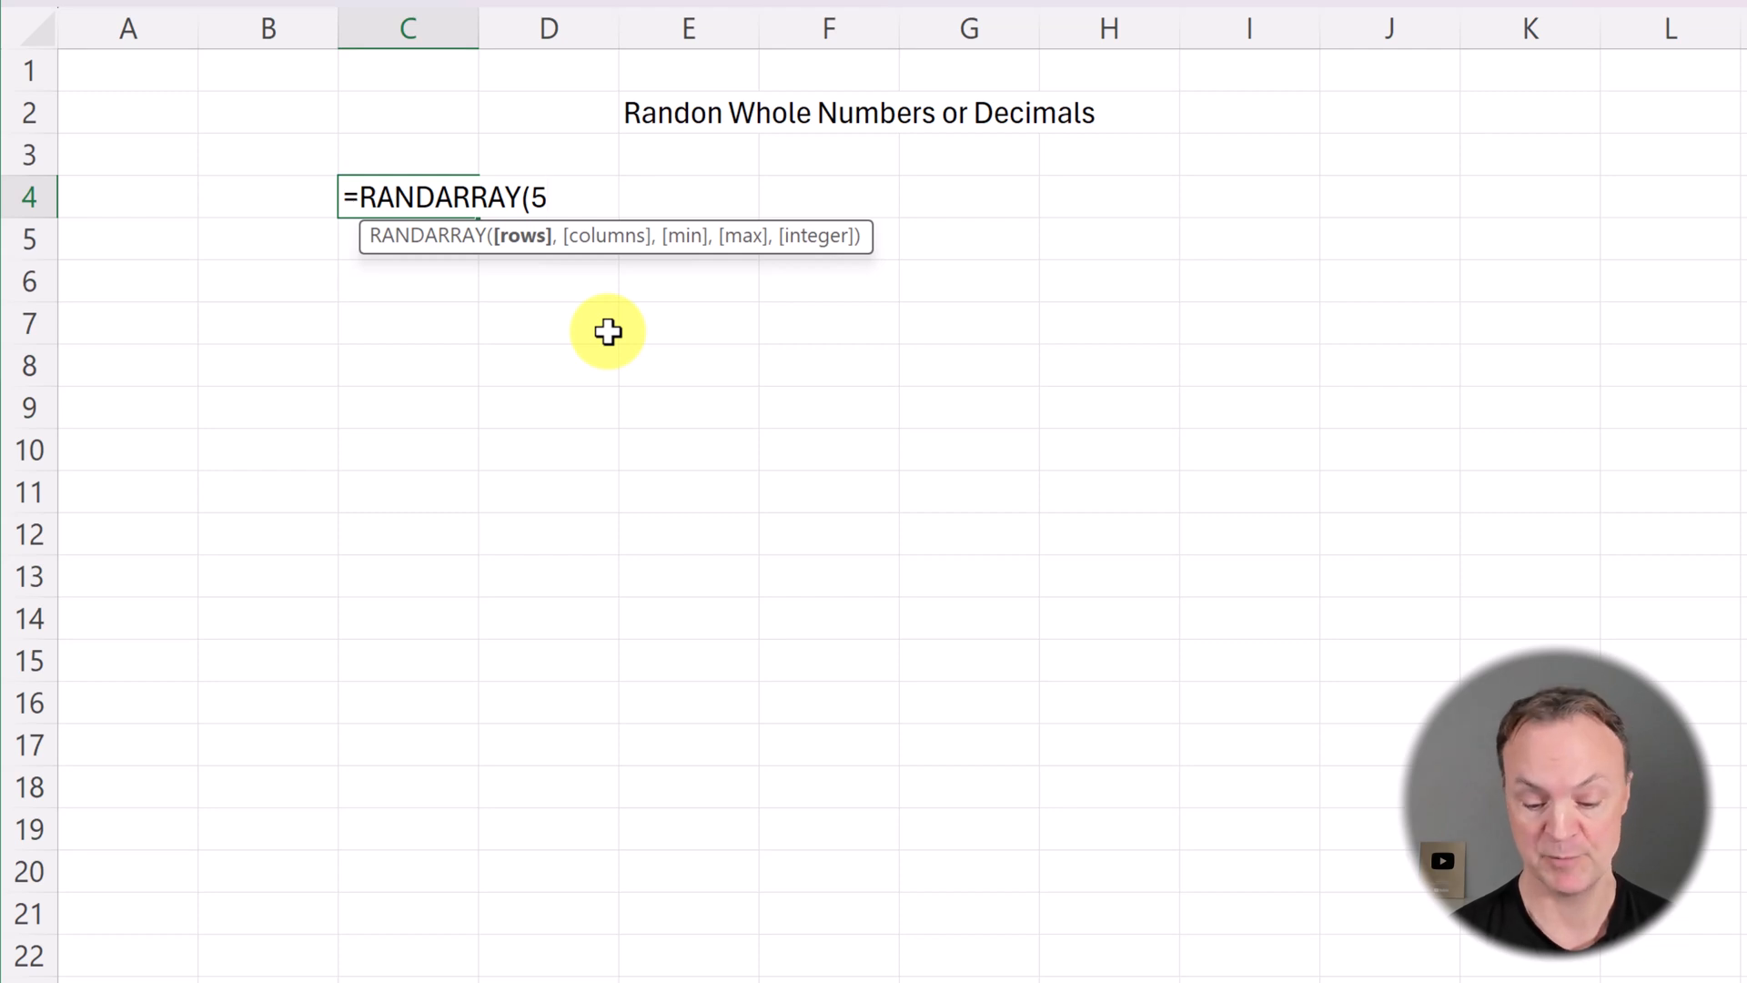
type(",")
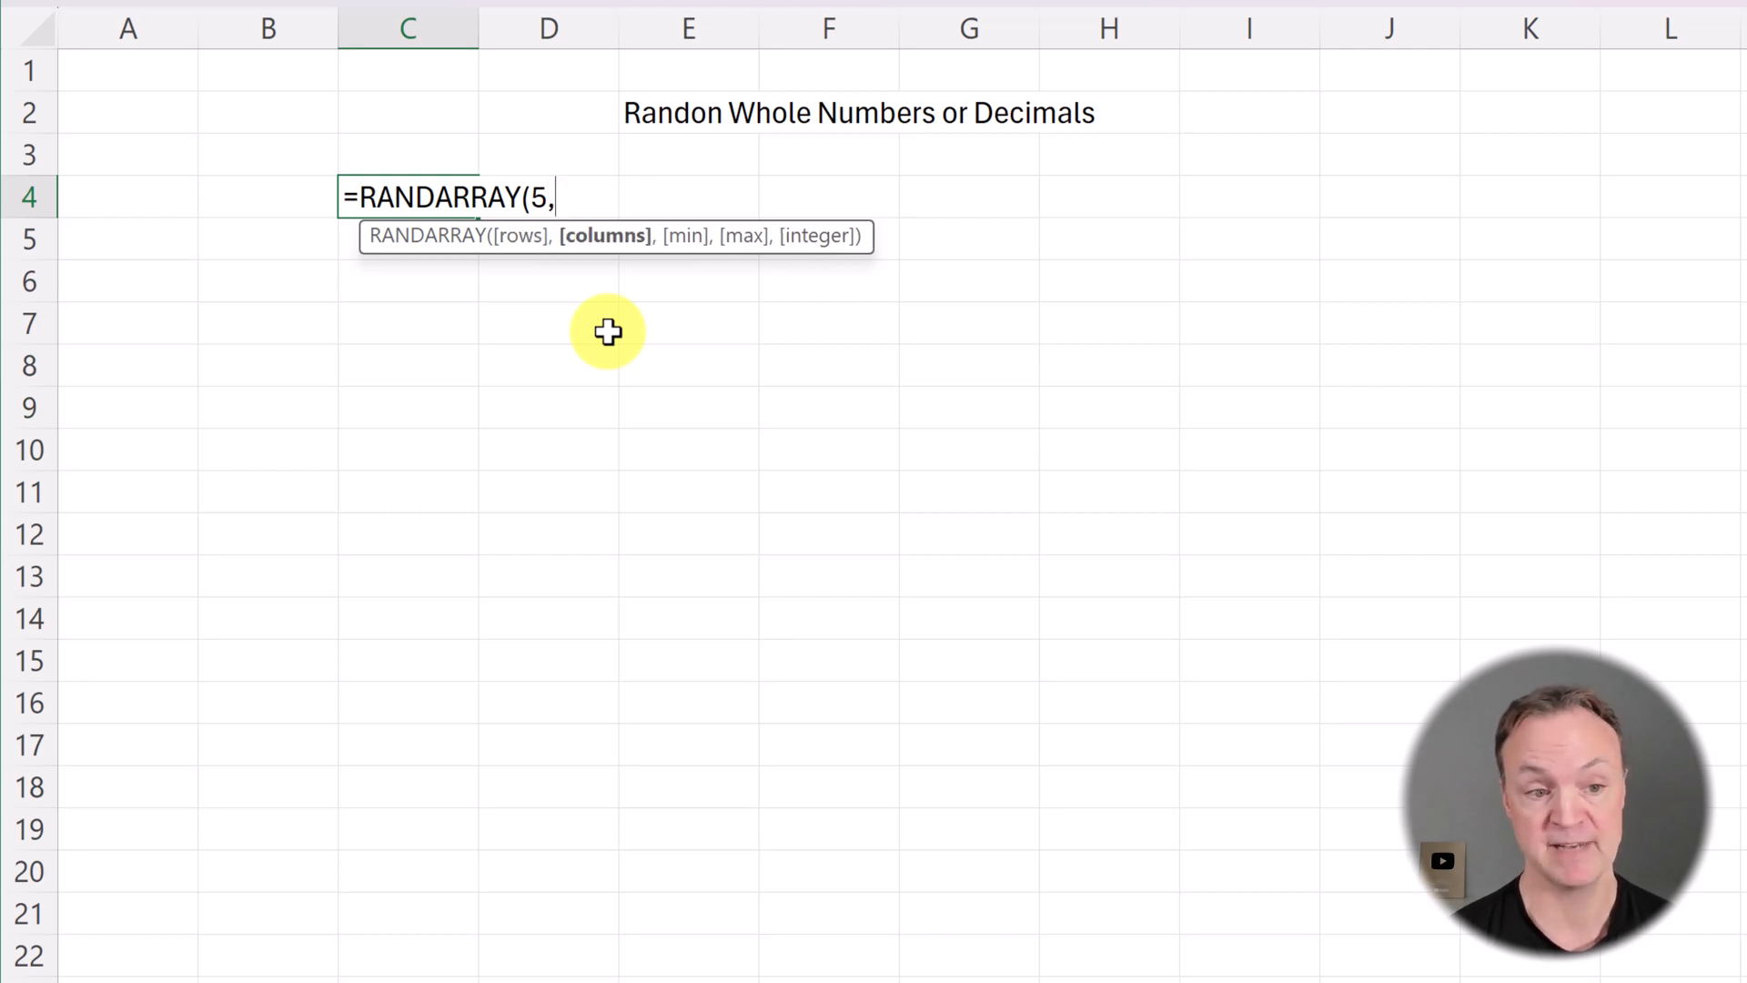
type("6")
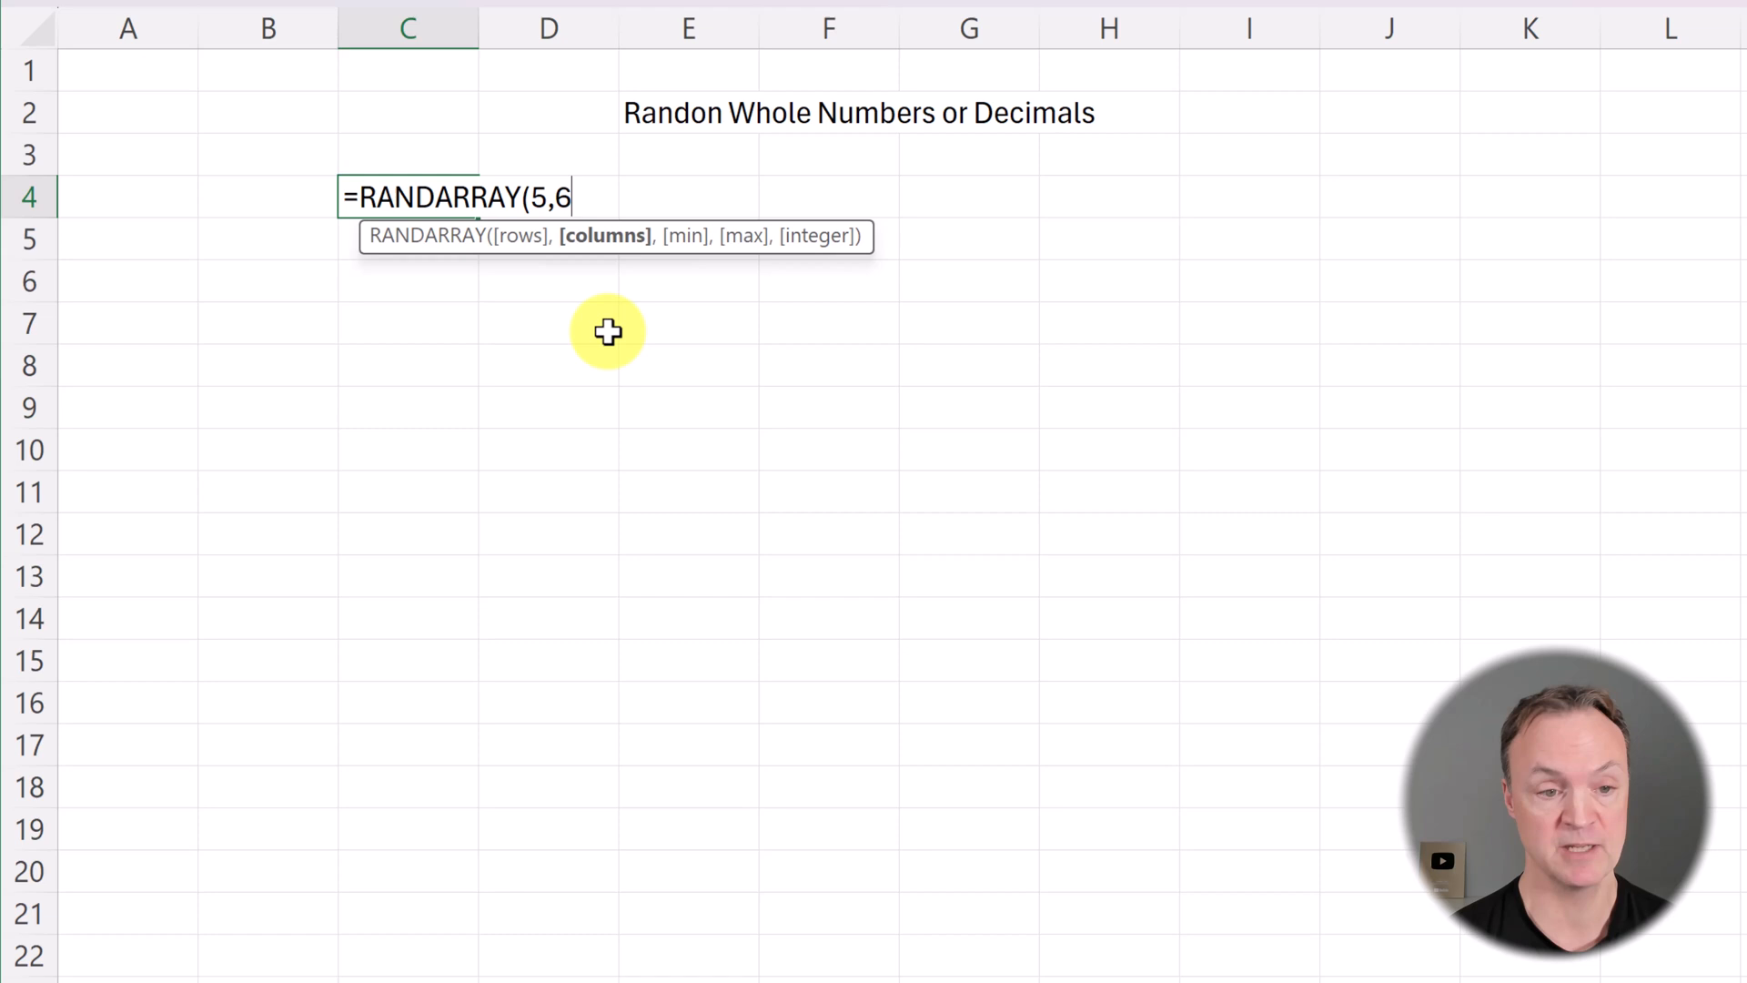
type(",")
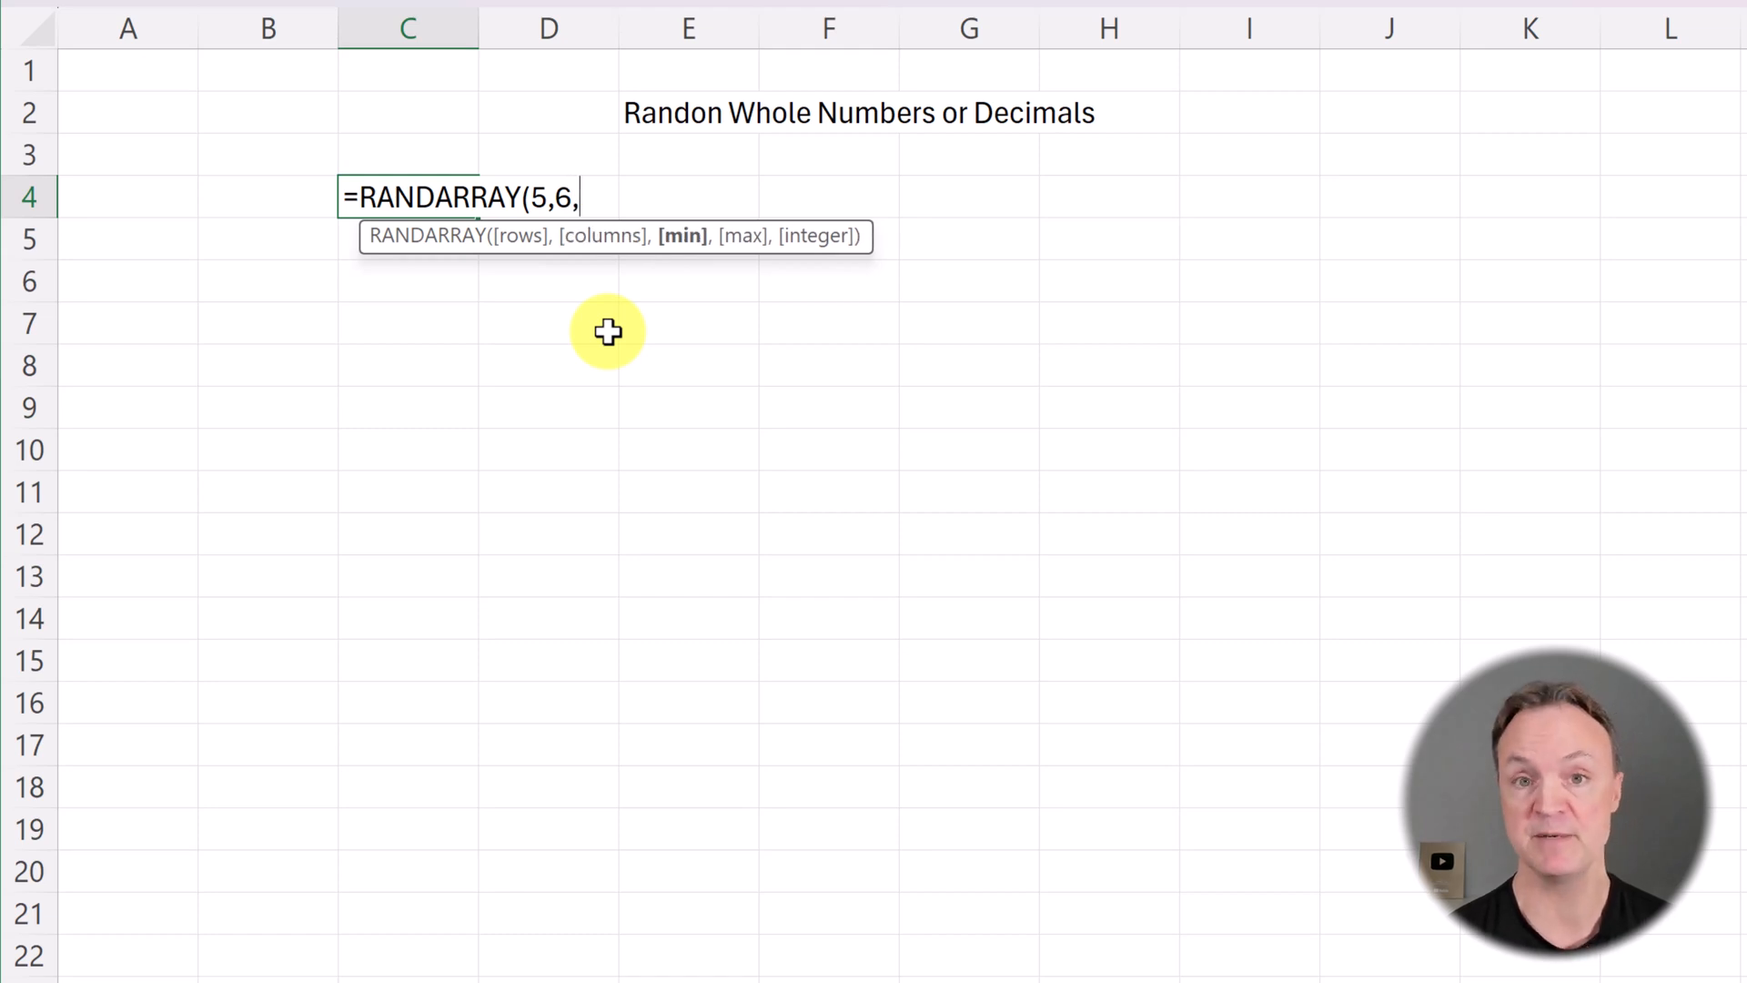
type("5")
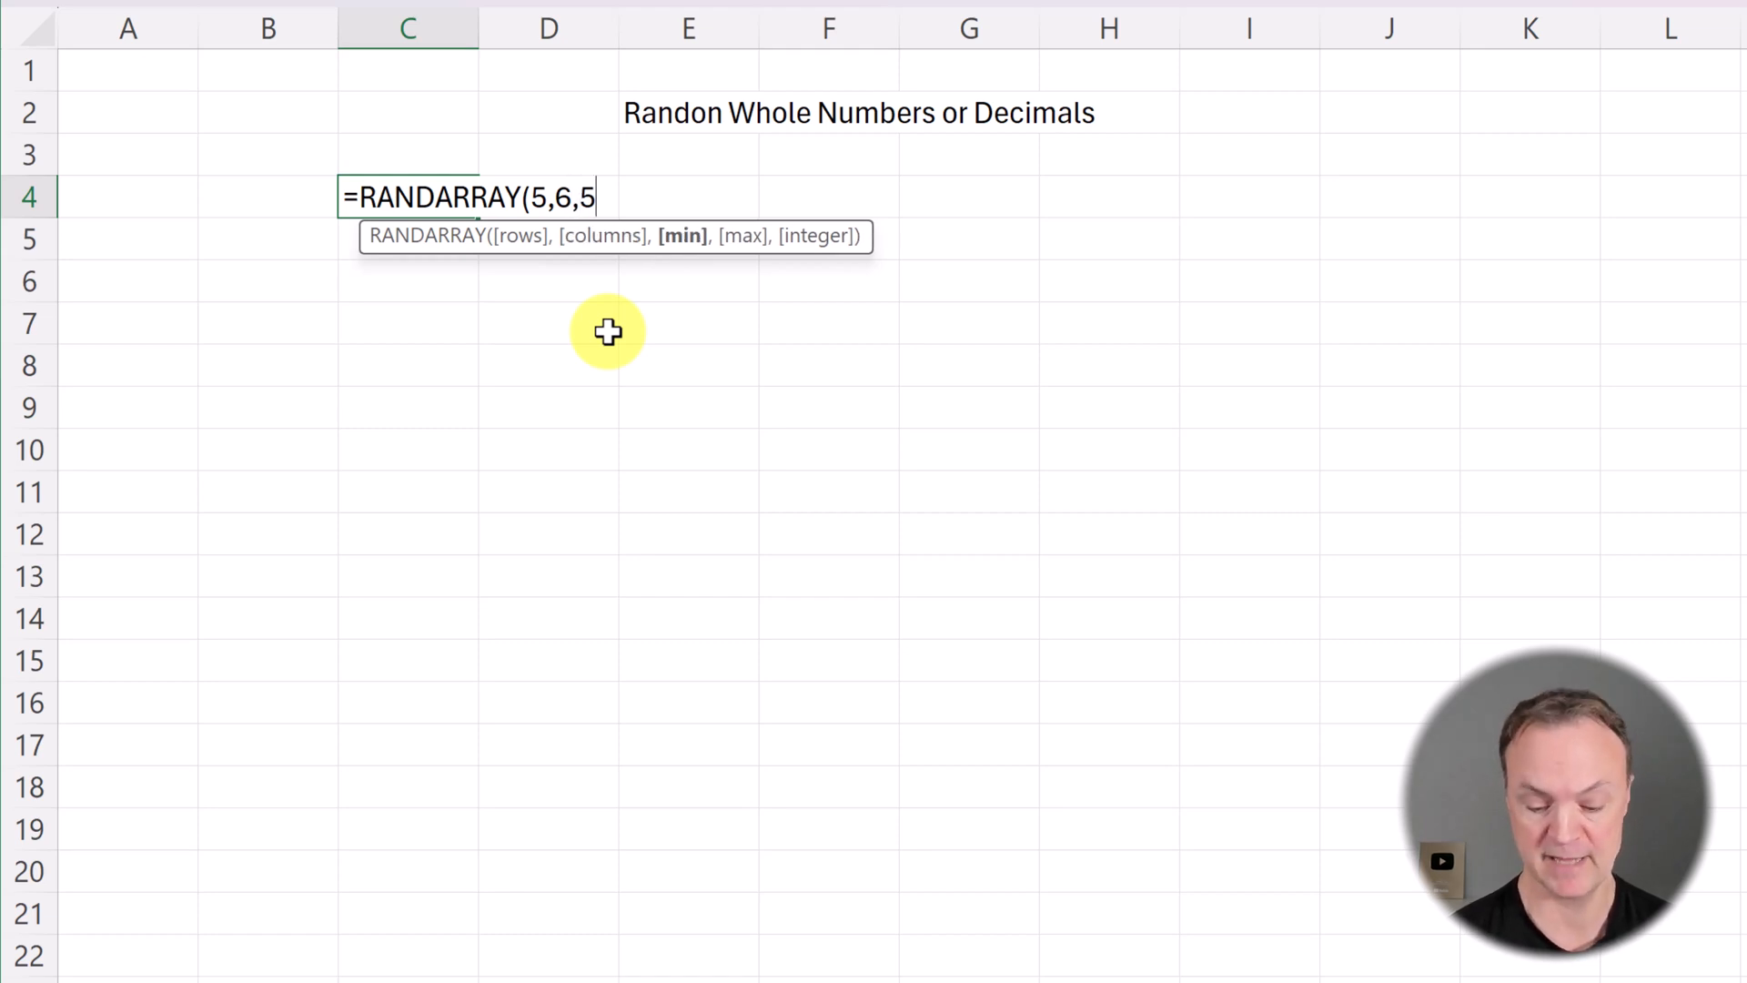
type(",")
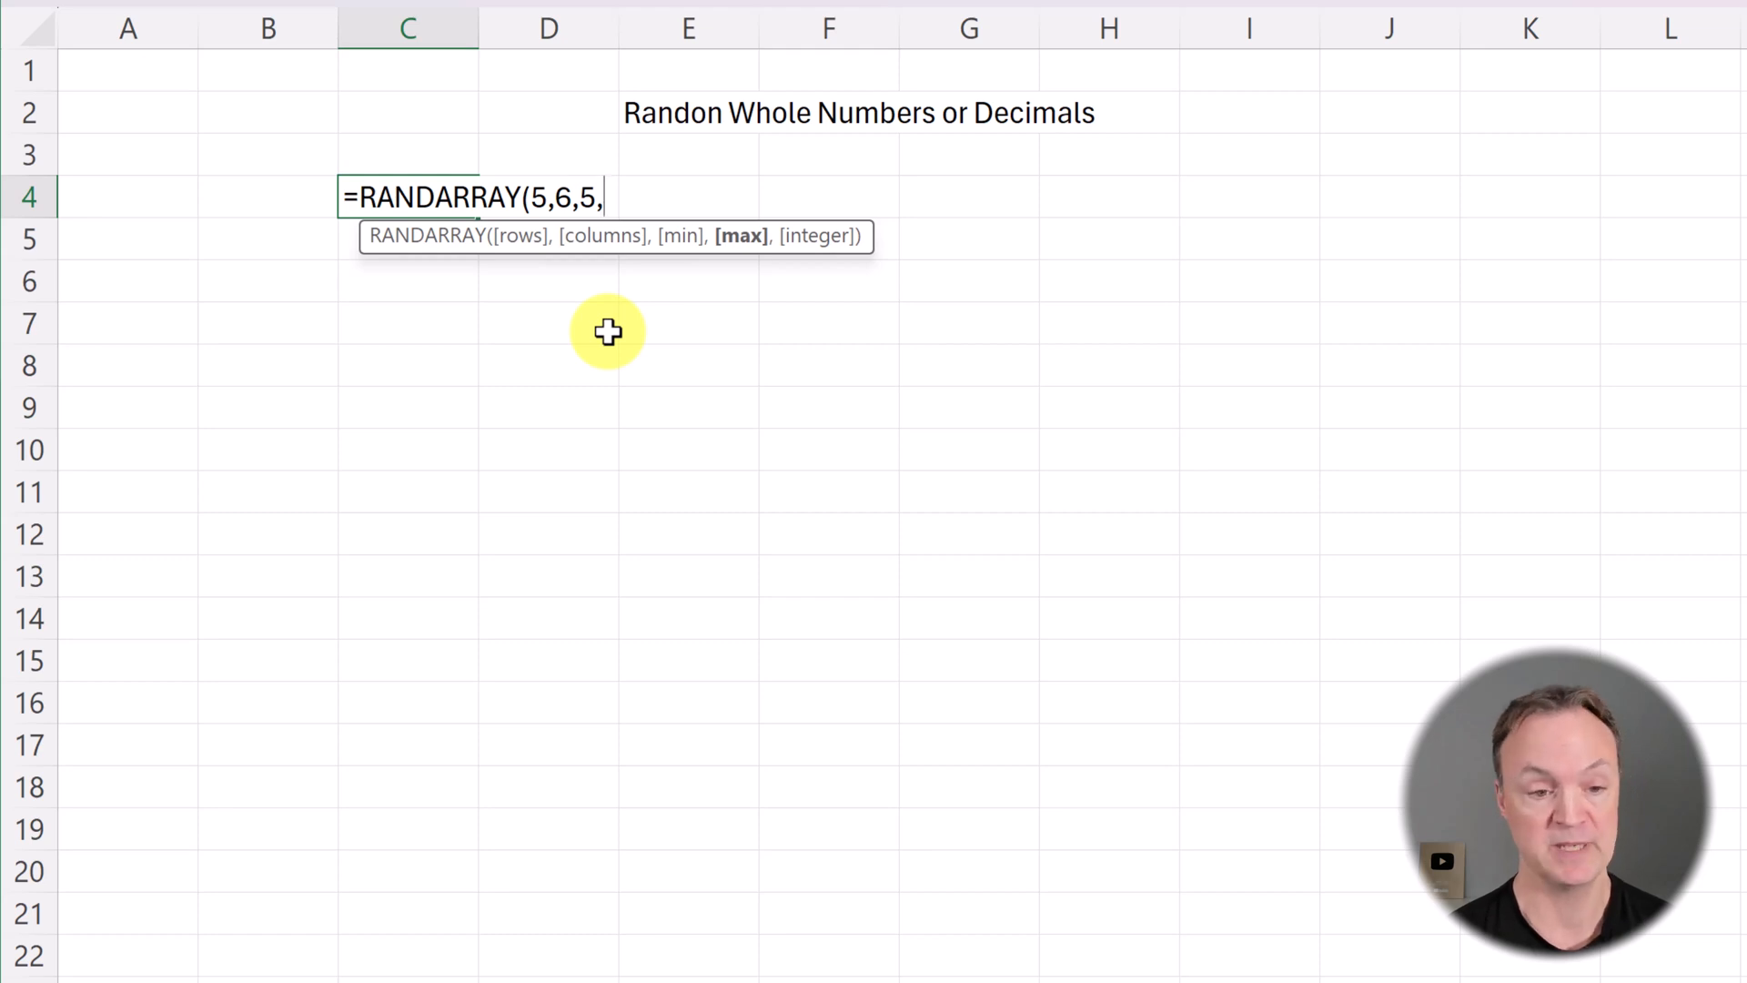
type("100")
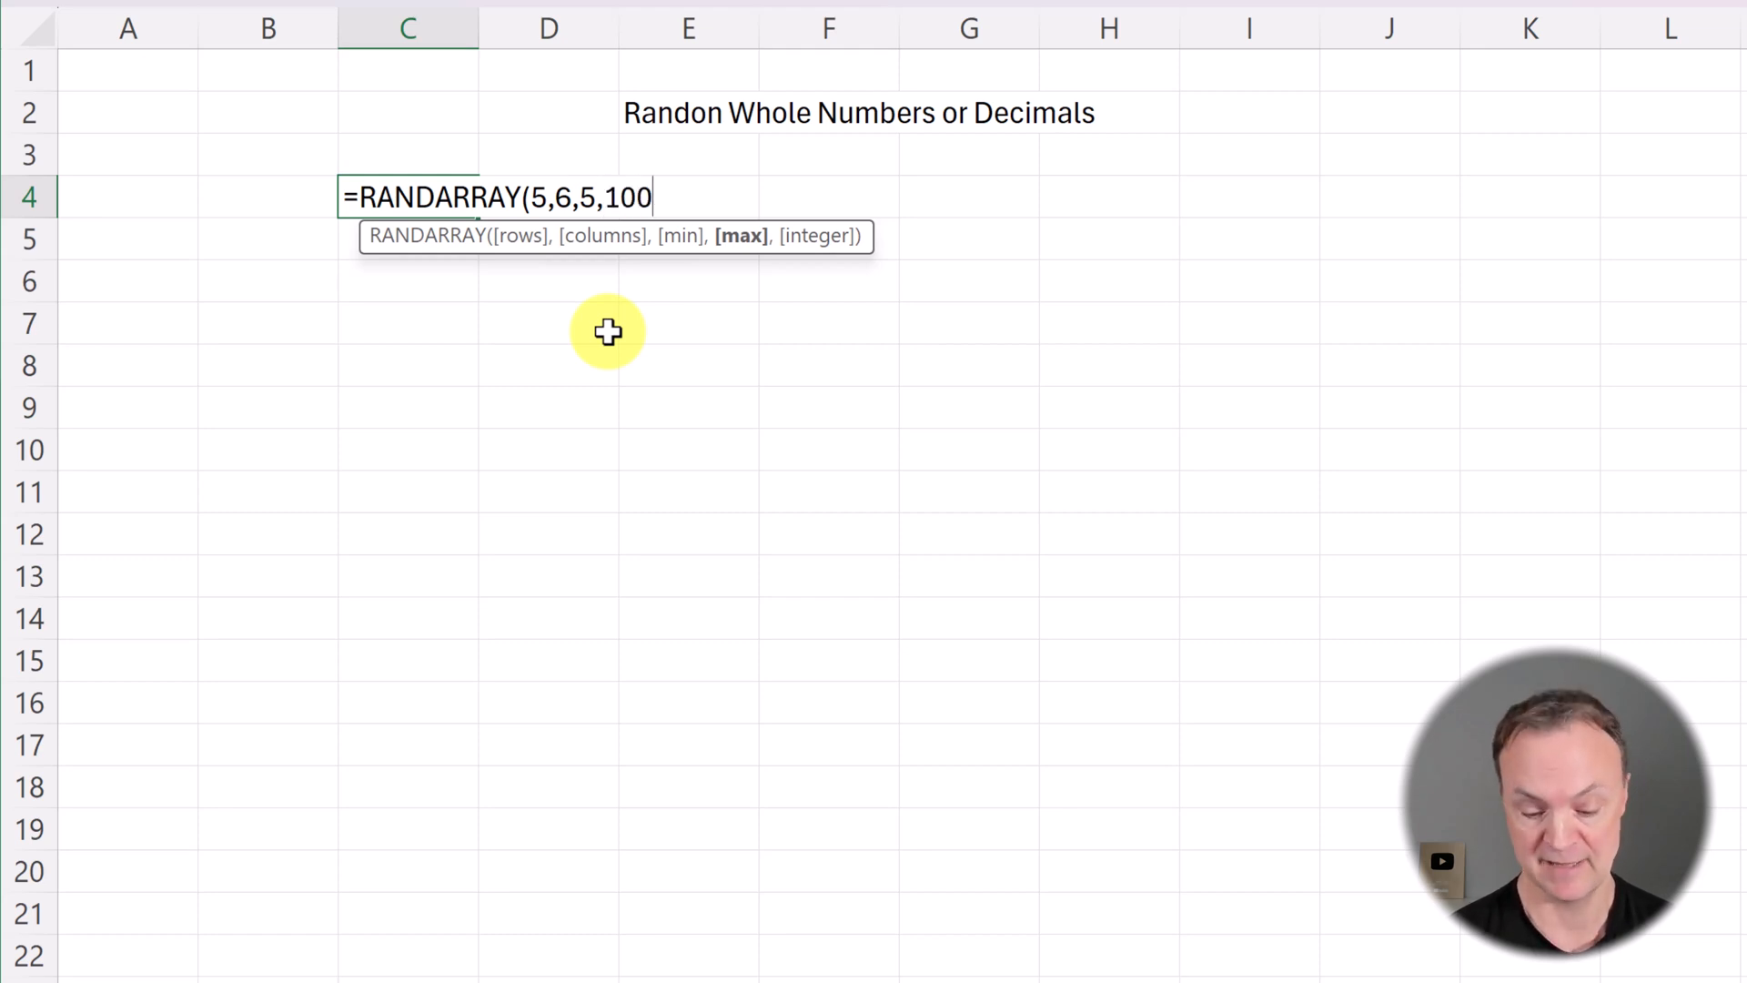
type(",")
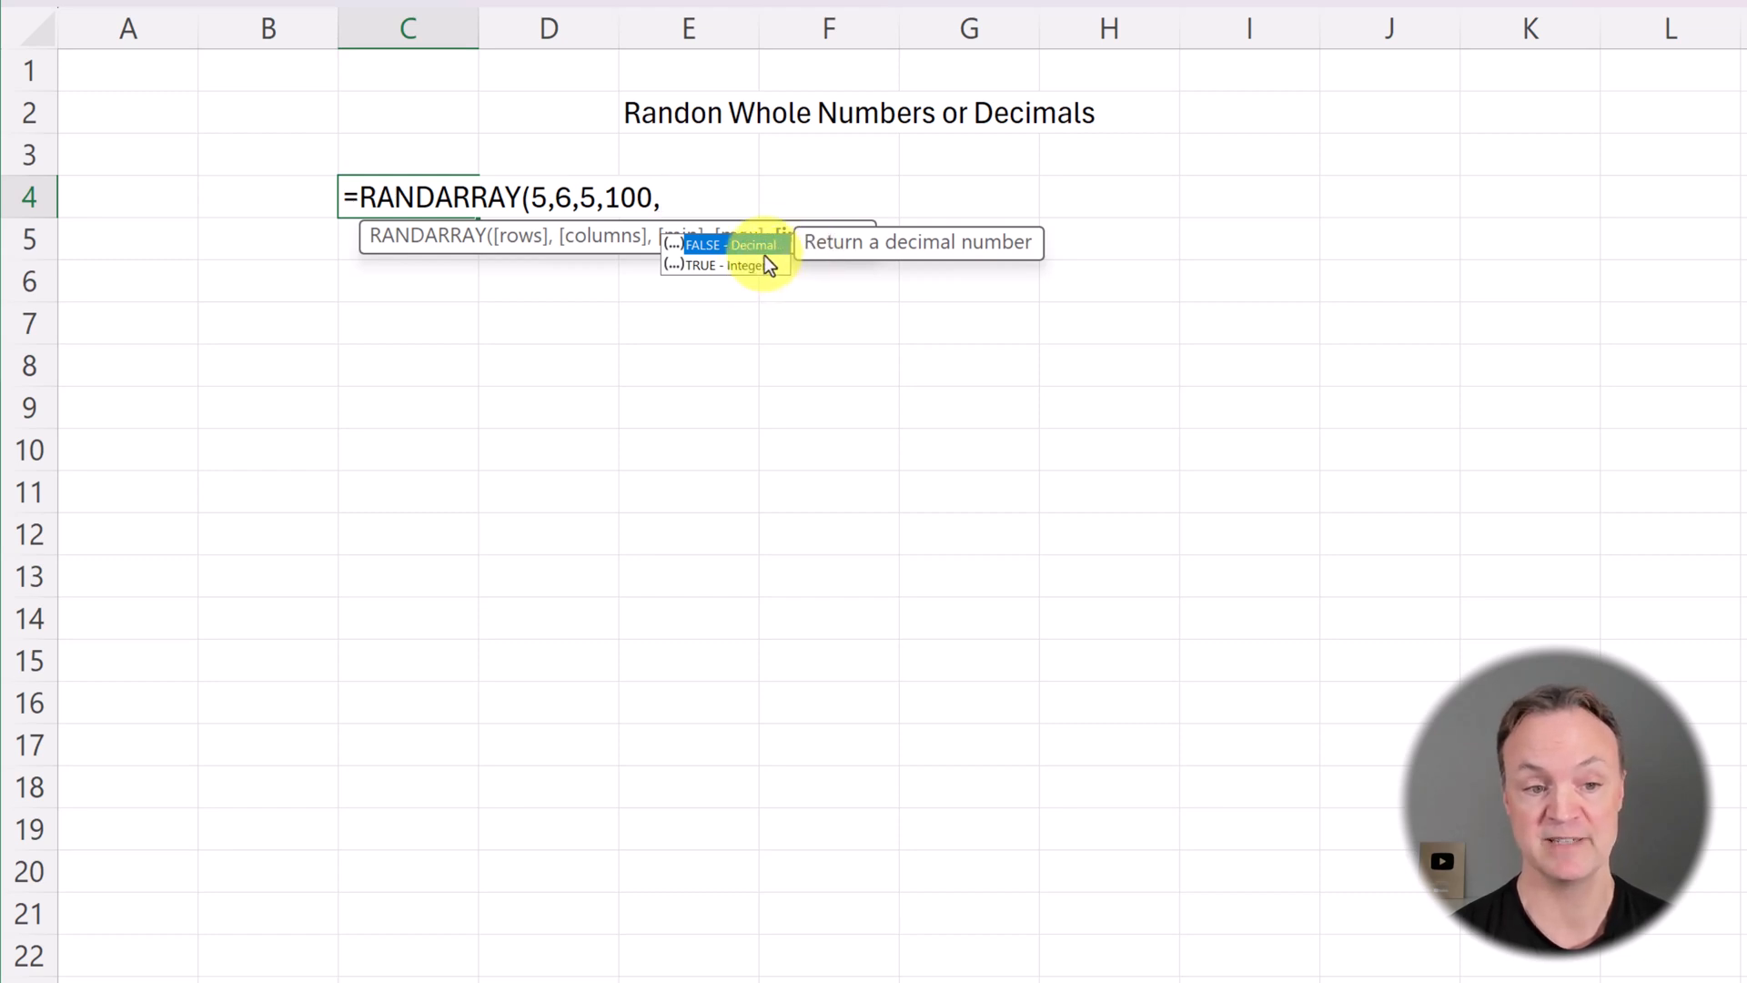
Complete =RANDARRAY(5,6,5,100,TRUE) in C4 to spill a 5x6 grid of whole numbers 5–100
key("Down")
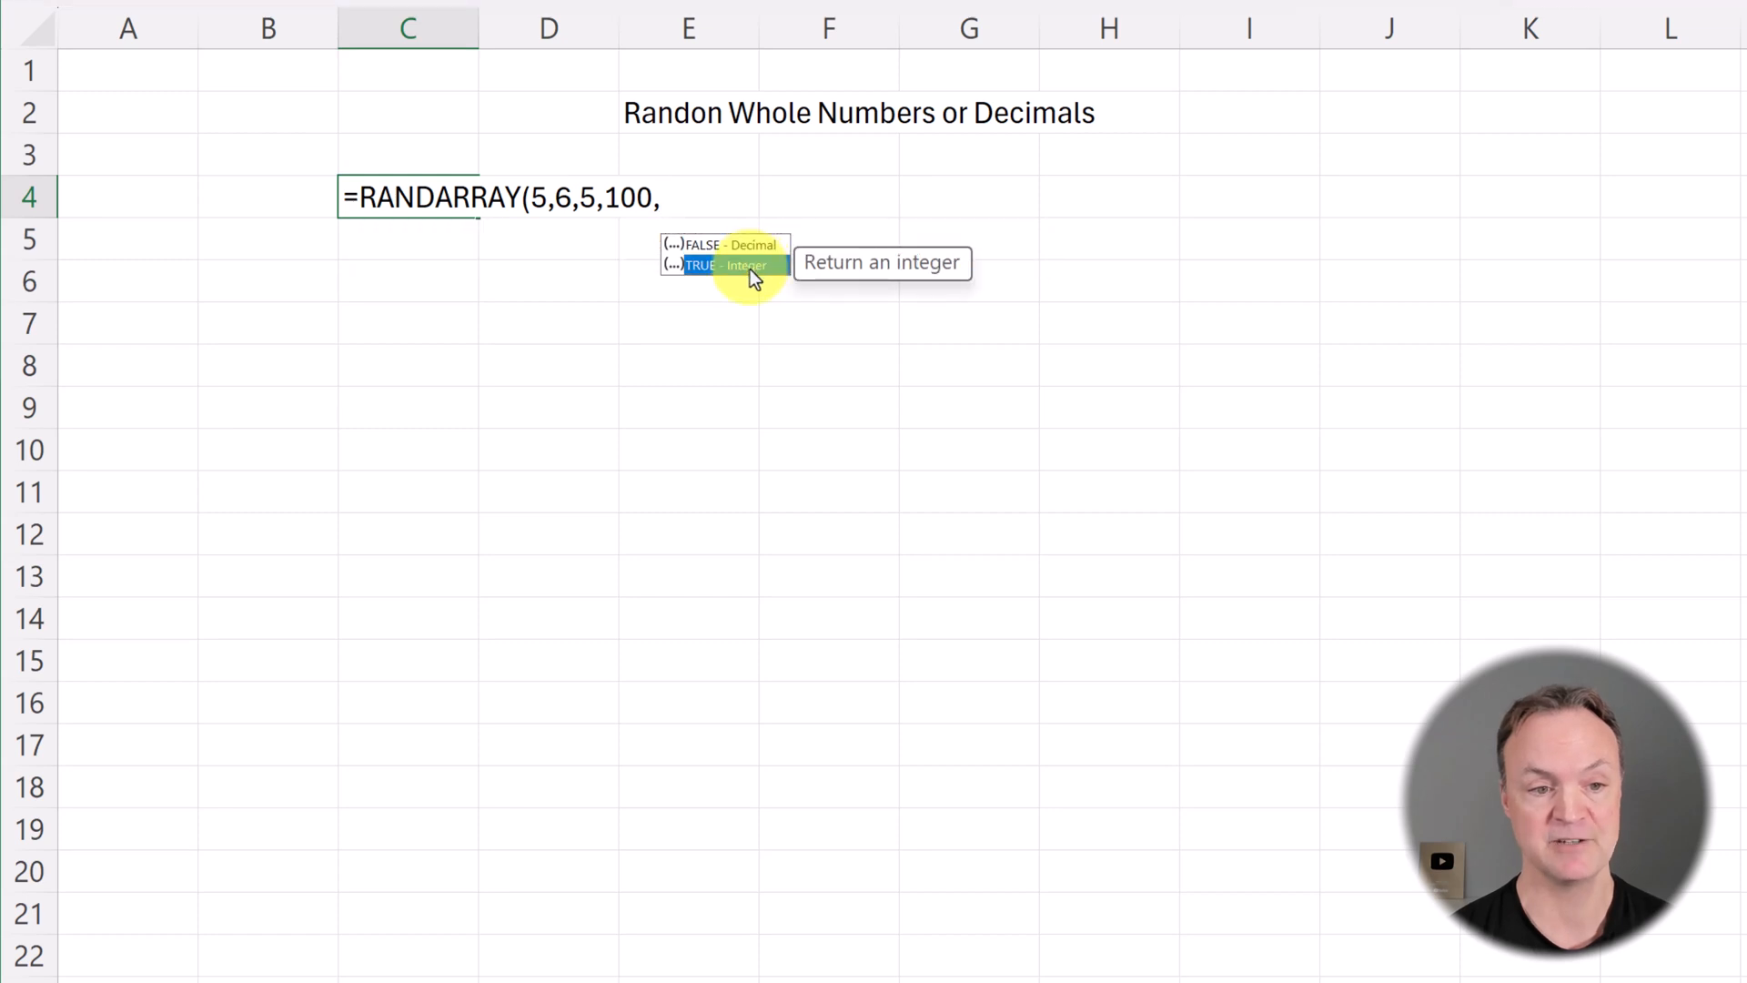
double_click(749, 269)
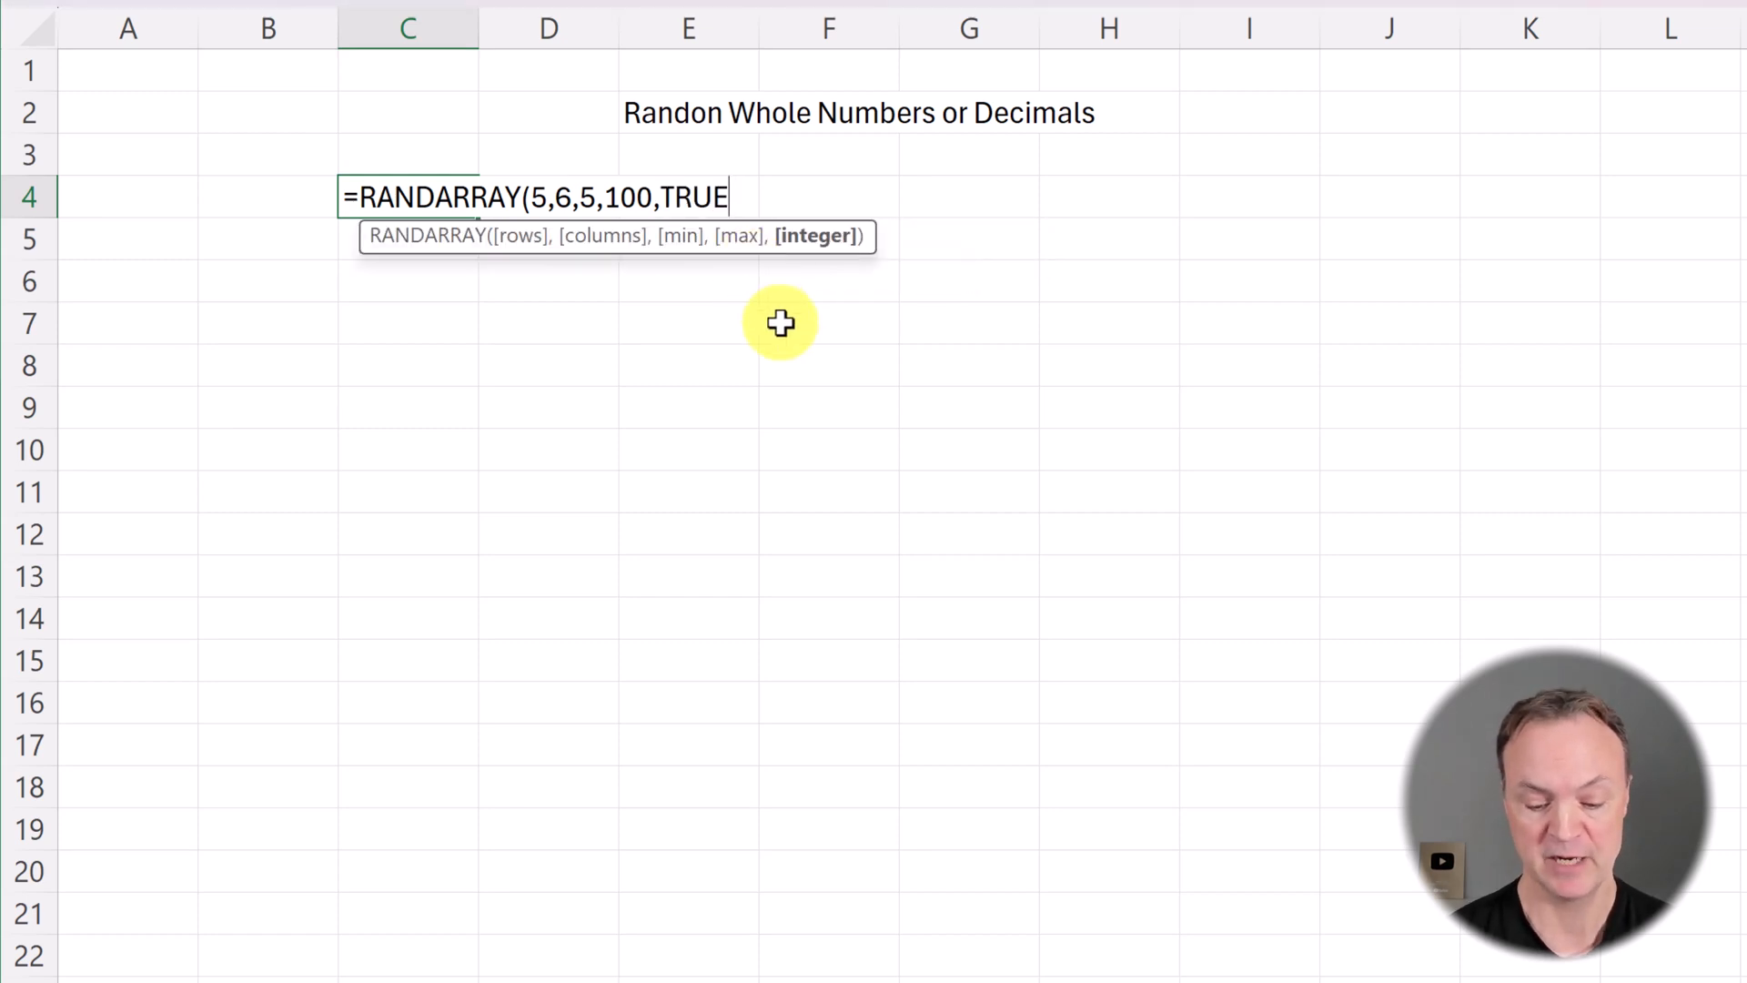
type(")")
key("Return")
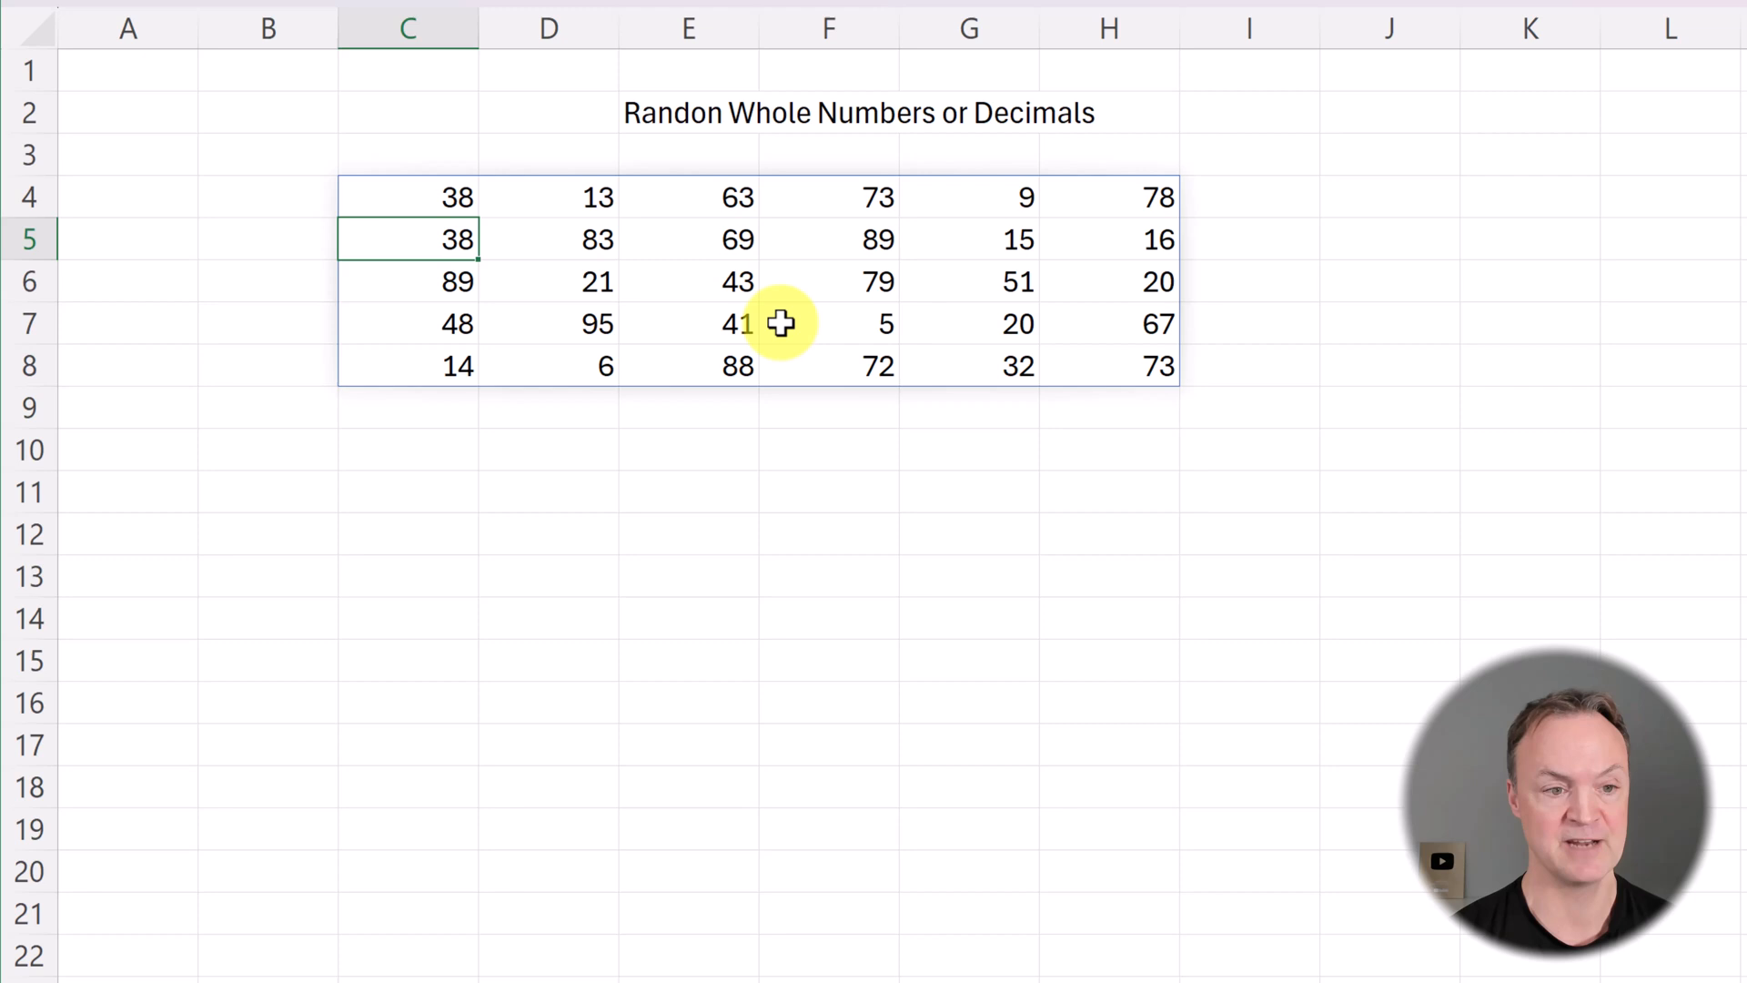
left_click(824, 444)
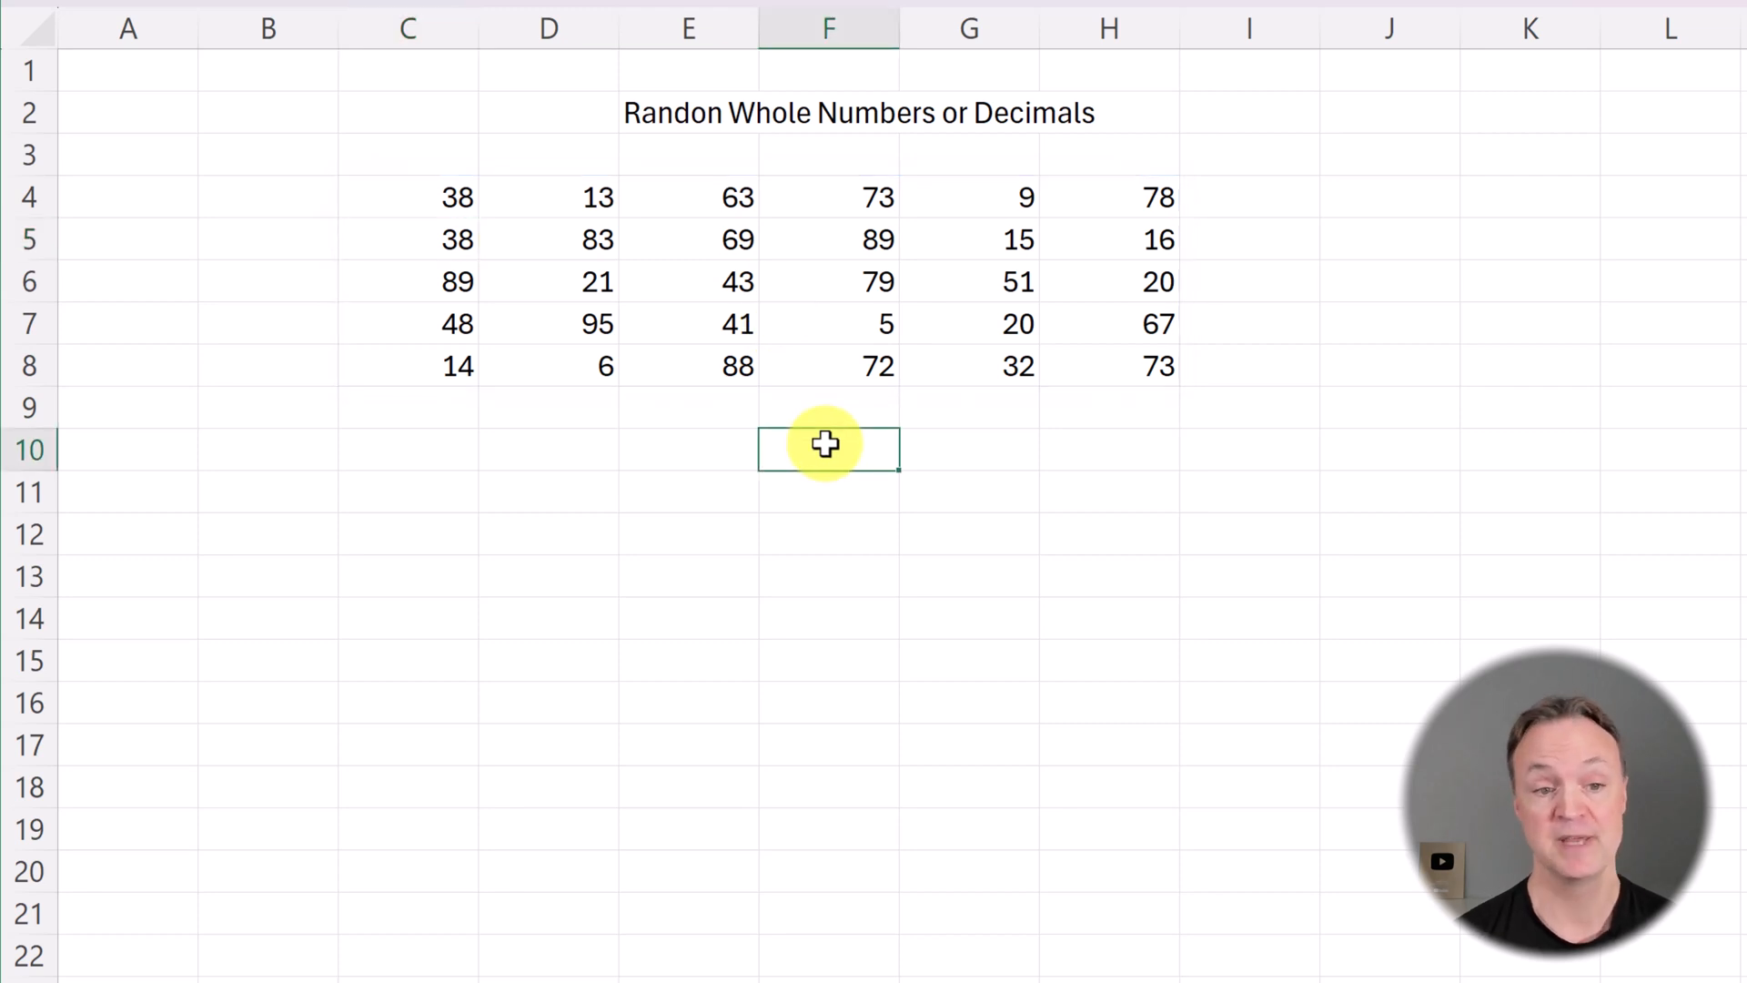